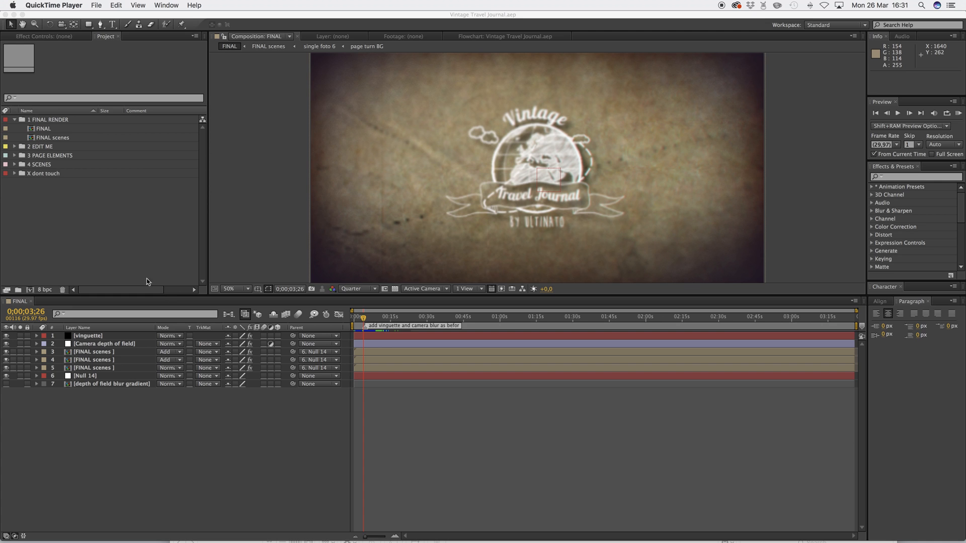
Open the page 9 and 10 composition from the PAGES folder inside 2 EDIT ME.
click(102, 217)
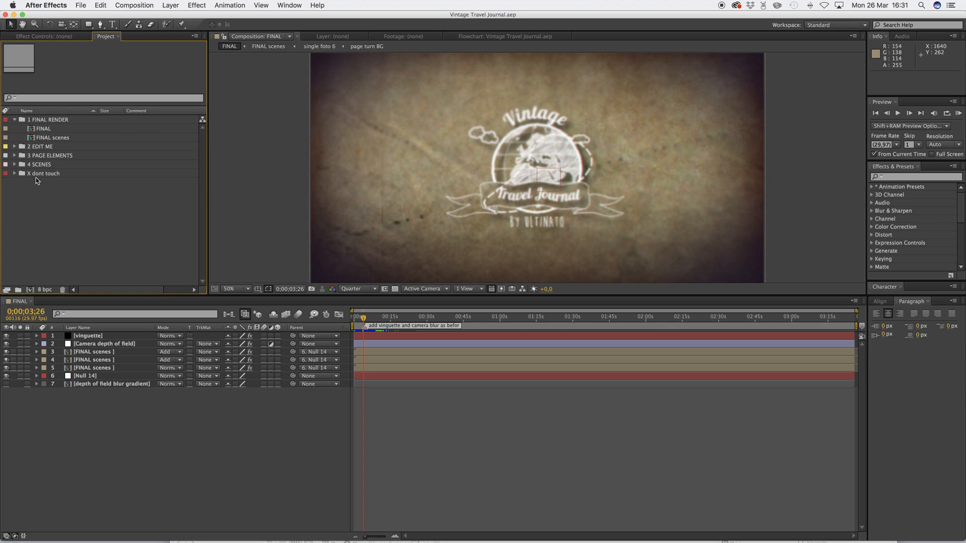
click(13, 155)
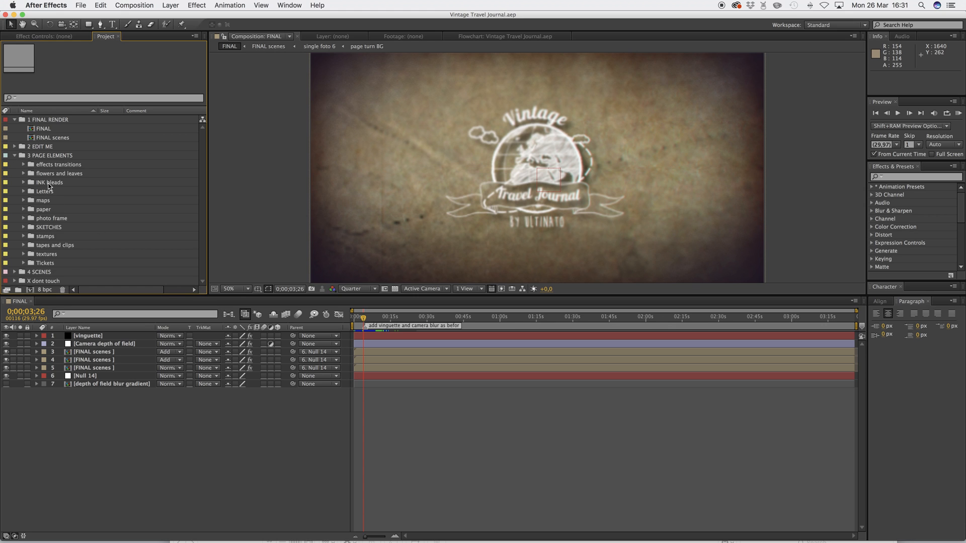
click(14, 156)
click(15, 164)
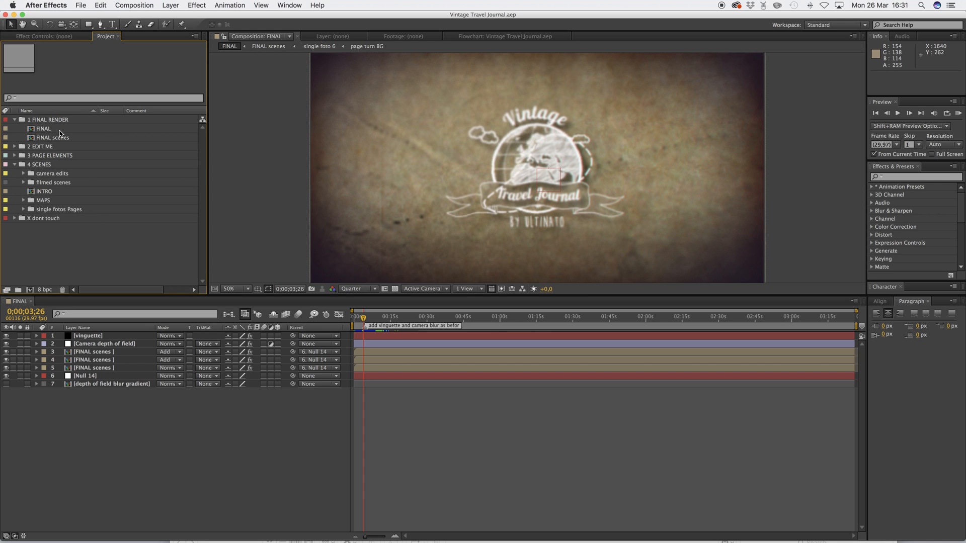
click(15, 146)
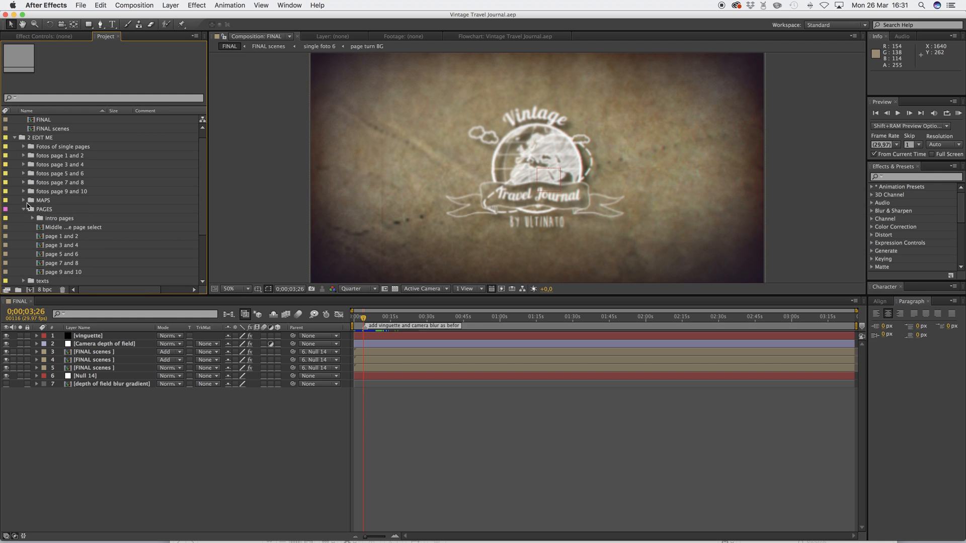
scroll(80, 237, down, 2)
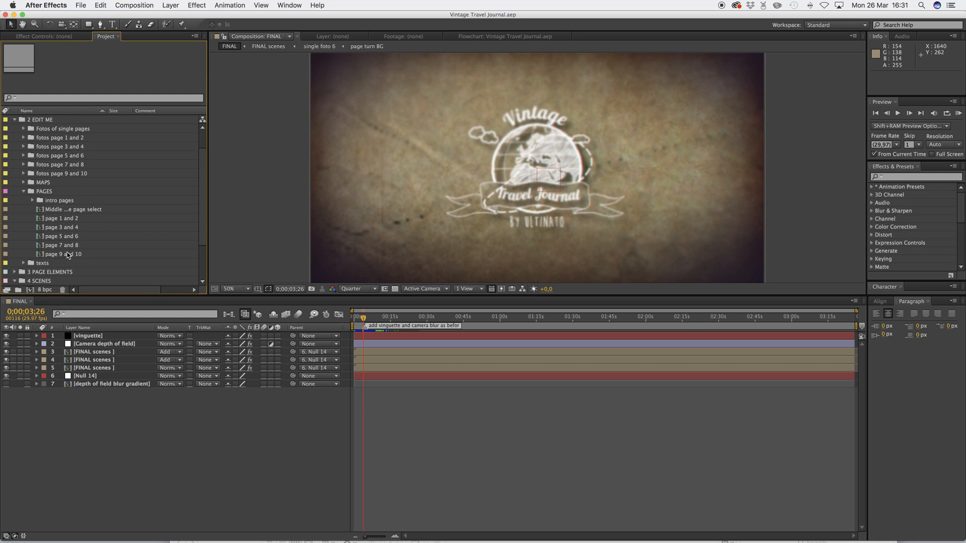
click(67, 255)
double_click(77, 258)
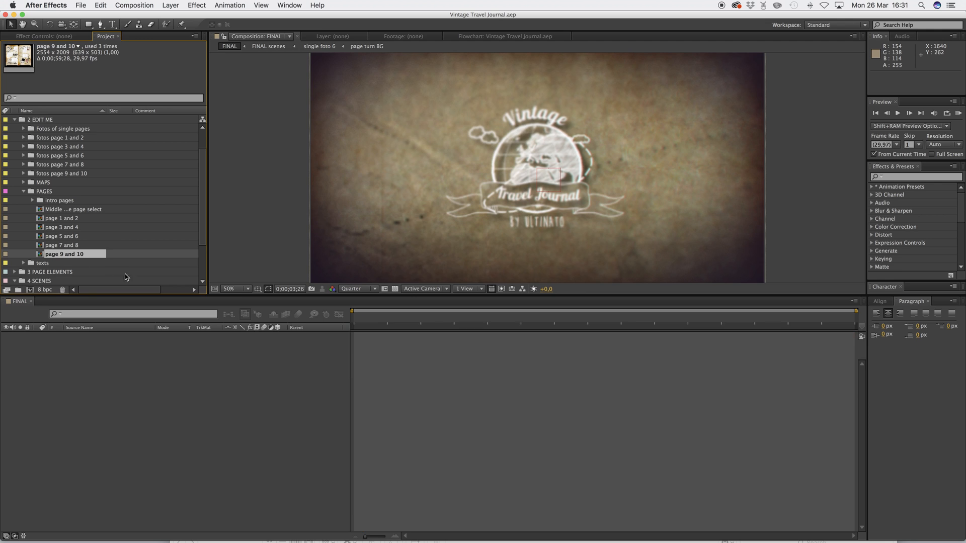
Duplicate the page 9 and 10 composition and rename the copy "page11 and 12".
click(76, 245)
click(79, 255)
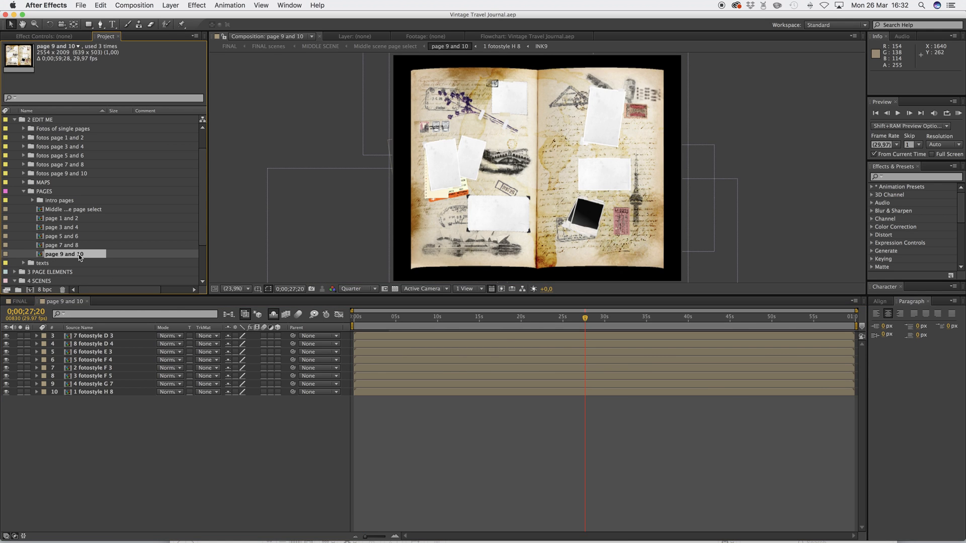
key(super+d)
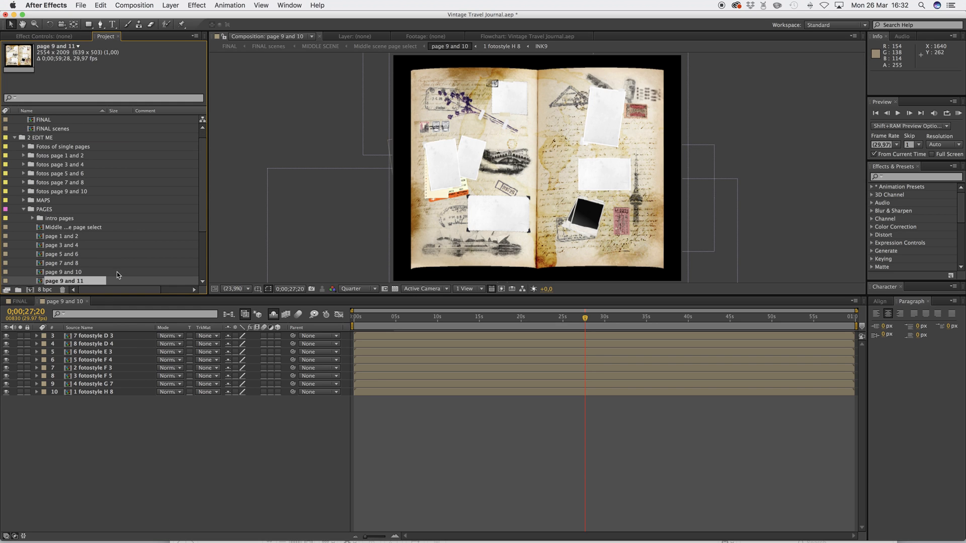
scroll(203, 189, down, 2)
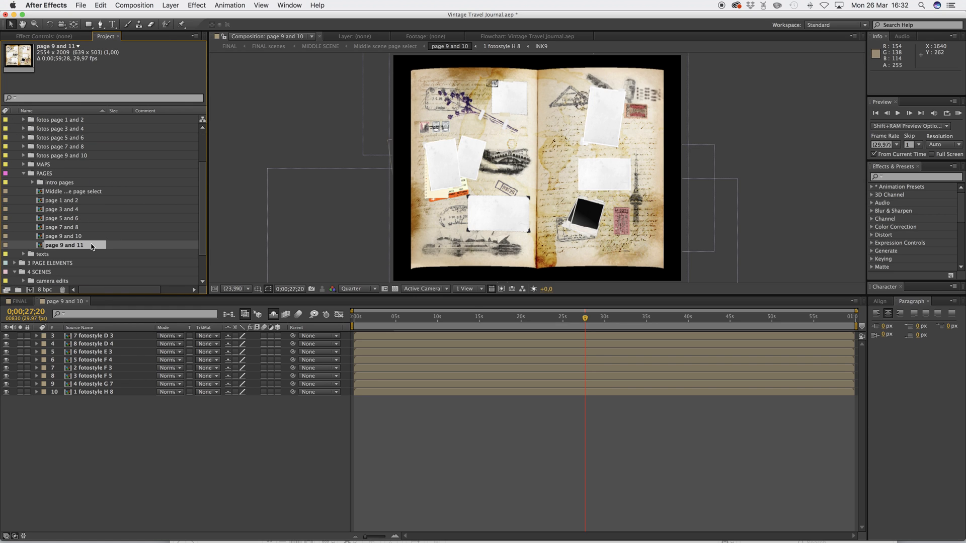
key(Return)
click(65, 245)
key(BackSpace)
key(BackSpace)
text(12)
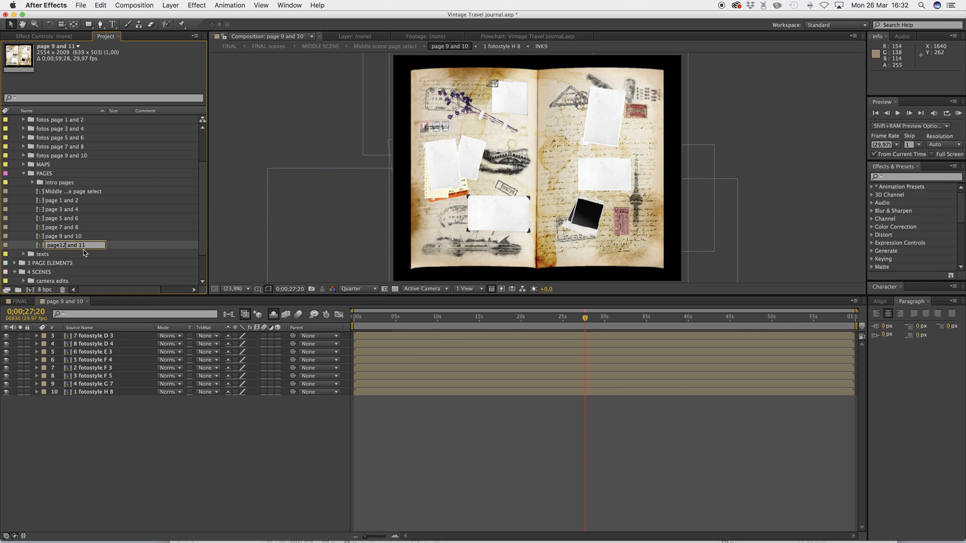
key(BackSpace)
key(Return)
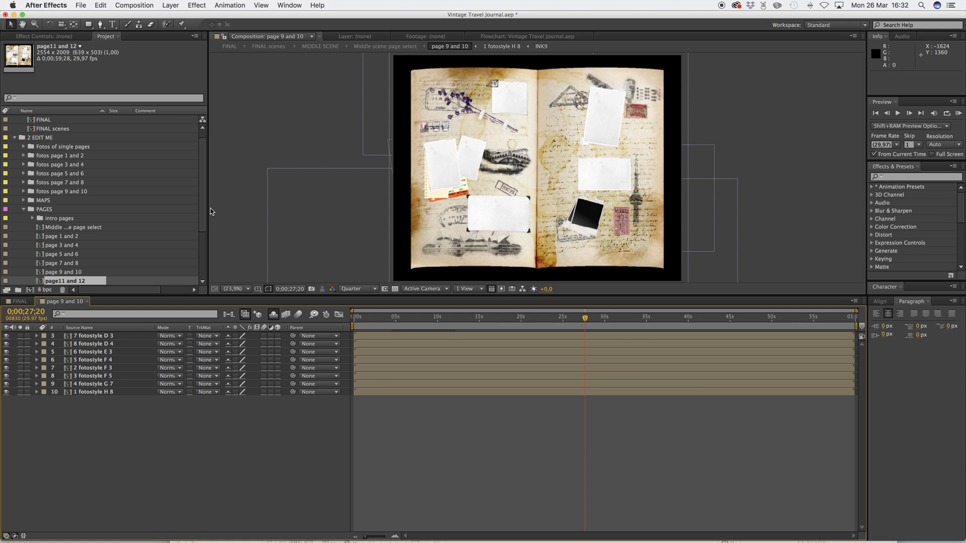
Open the page11 and 12 composition and reveal its hidden shy layers in the timeline.
scroll(204, 201, down, 3)
scroll(204, 200, down, 1)
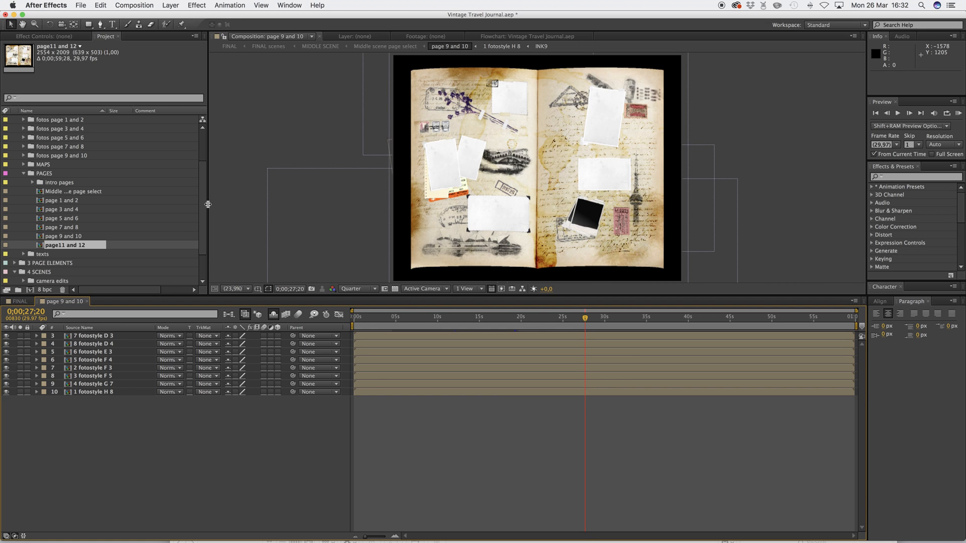
scroll(116, 240, down, 2)
double_click(55, 227)
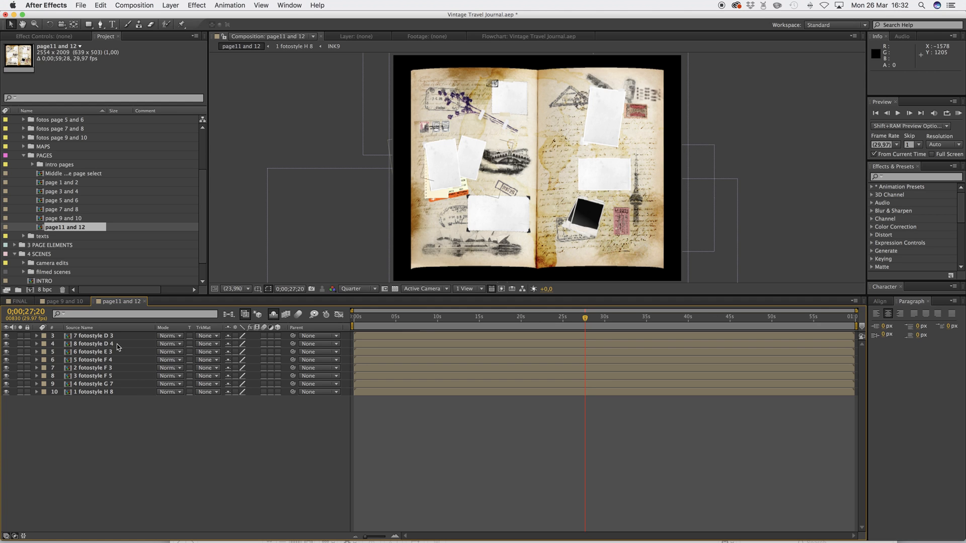
click(273, 315)
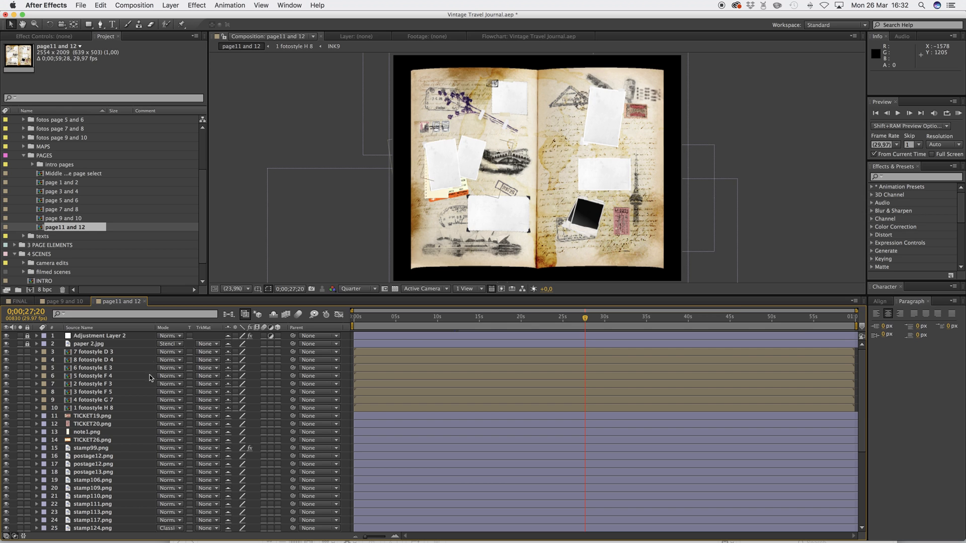
Solo the bottommost paper 2.jpg layer and try soloing the stencil paper 2.jpg layer as well.
drag(863, 361, 864, 490)
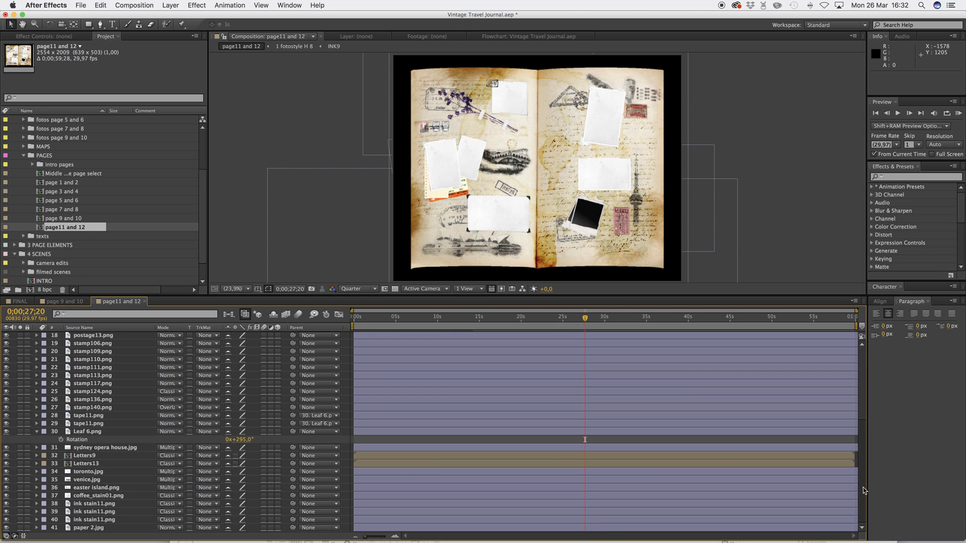
drag(859, 407, 869, 506)
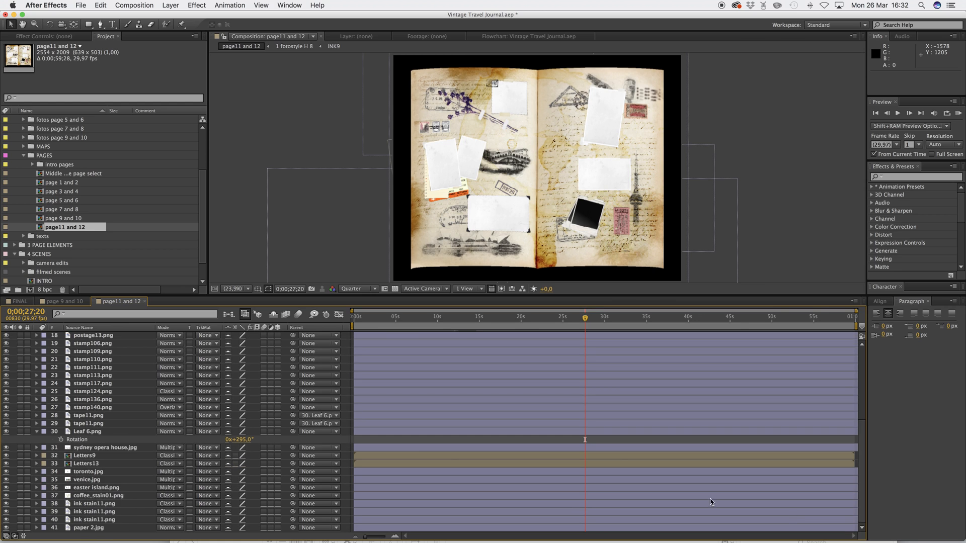
click(91, 528)
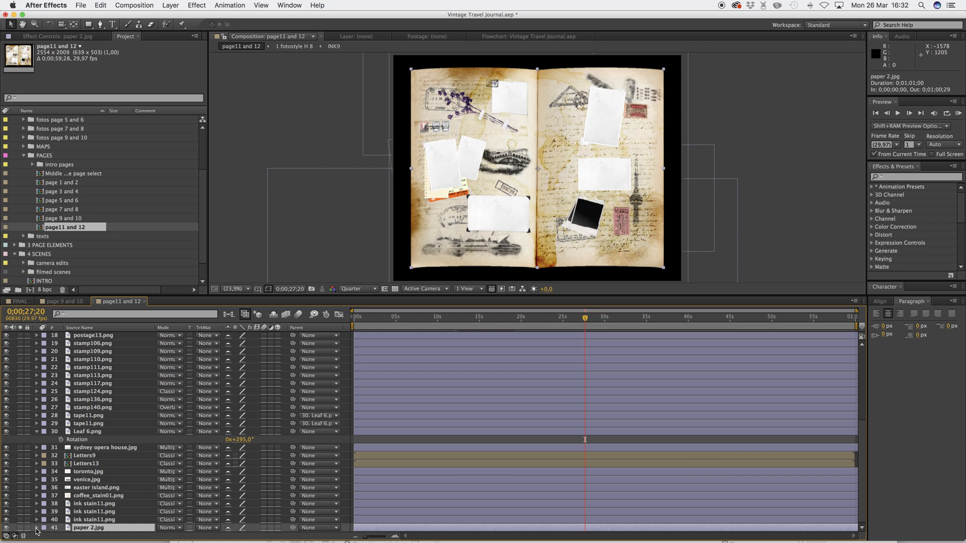
click(21, 527)
drag(861, 469, 861, 346)
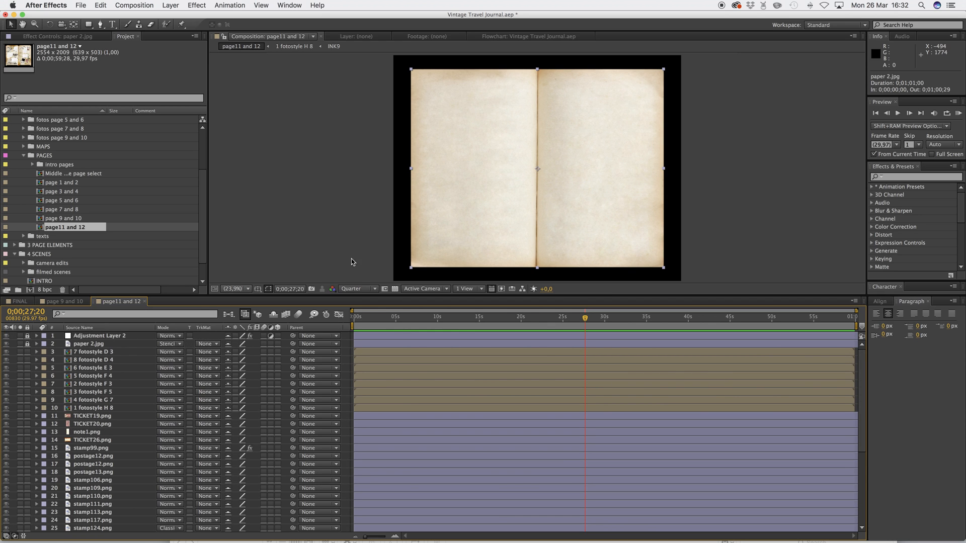
click(20, 344)
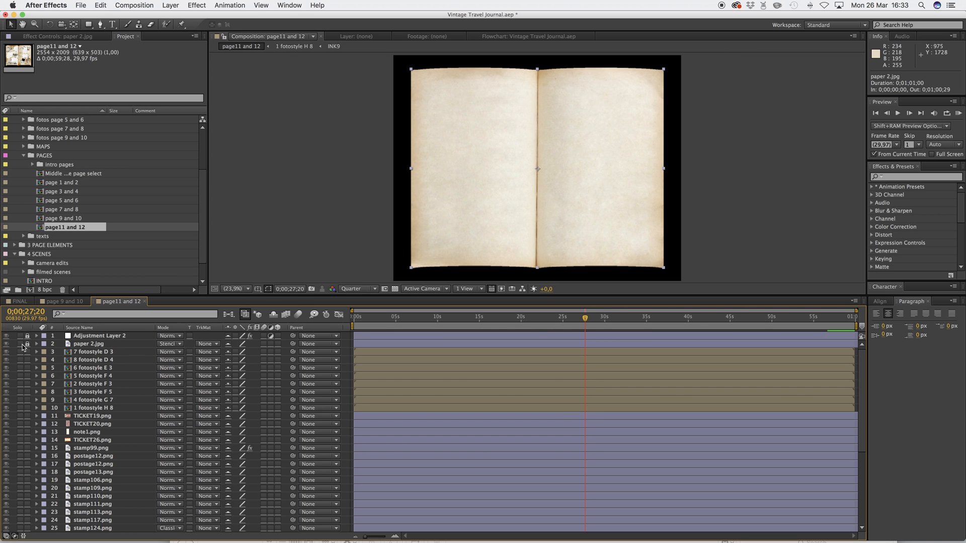
Delete all layers between the two paper 2.jpg layers, from 7 fotostyle D 3 down to the last ink stain11.png.
click(93, 352)
drag(863, 369, 867, 448)
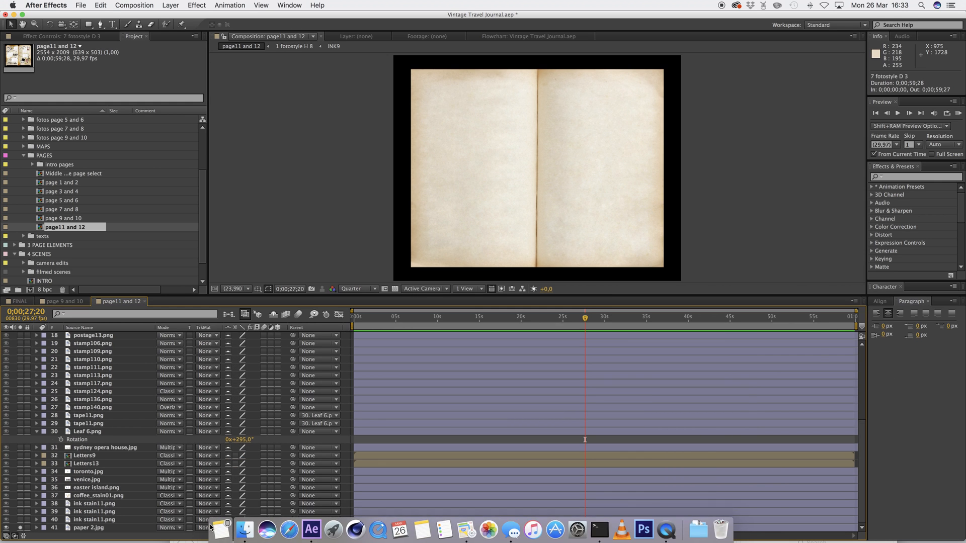
shift+click(89, 523)
key(Delete)
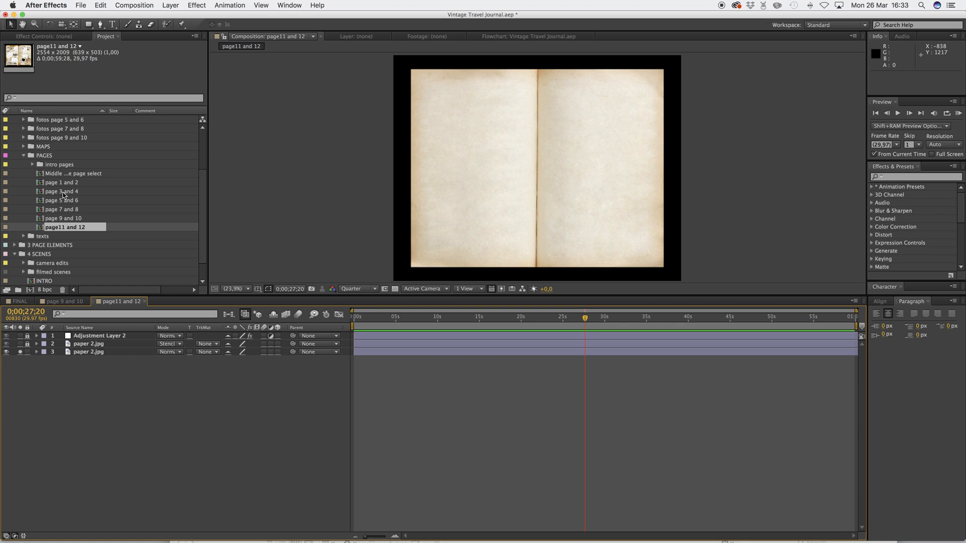
Collapse the 2 EDIT ME and 4 SCENES folders and expand letters animated inside the Letters folder of 3 PAGE ELEMENTS.
scroll(205, 189, up, 3)
click(24, 220)
click(24, 219)
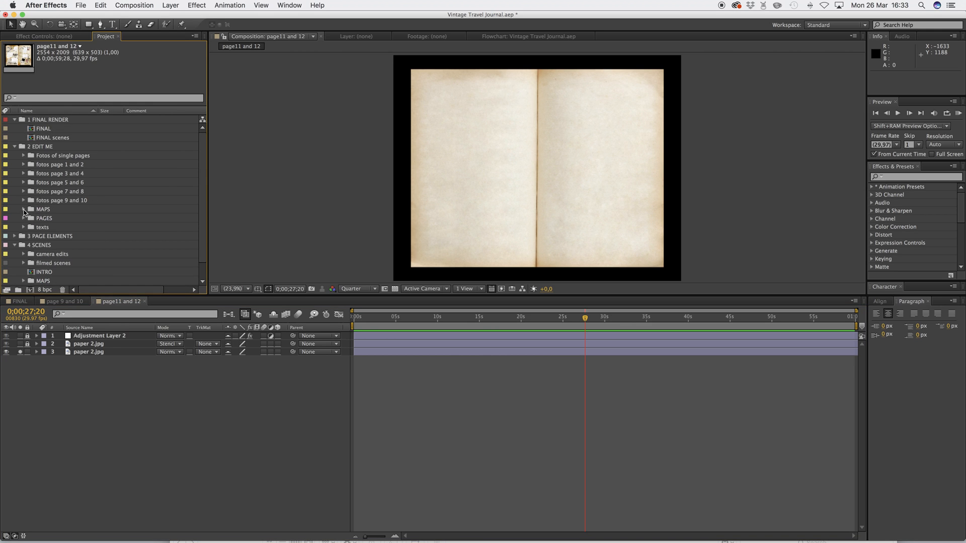
click(15, 147)
click(14, 164)
click(14, 155)
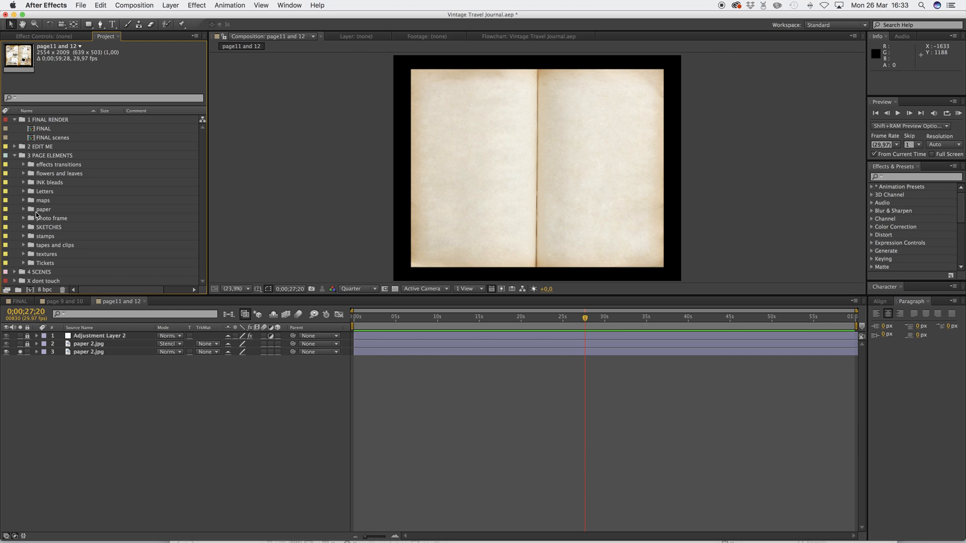
click(23, 191)
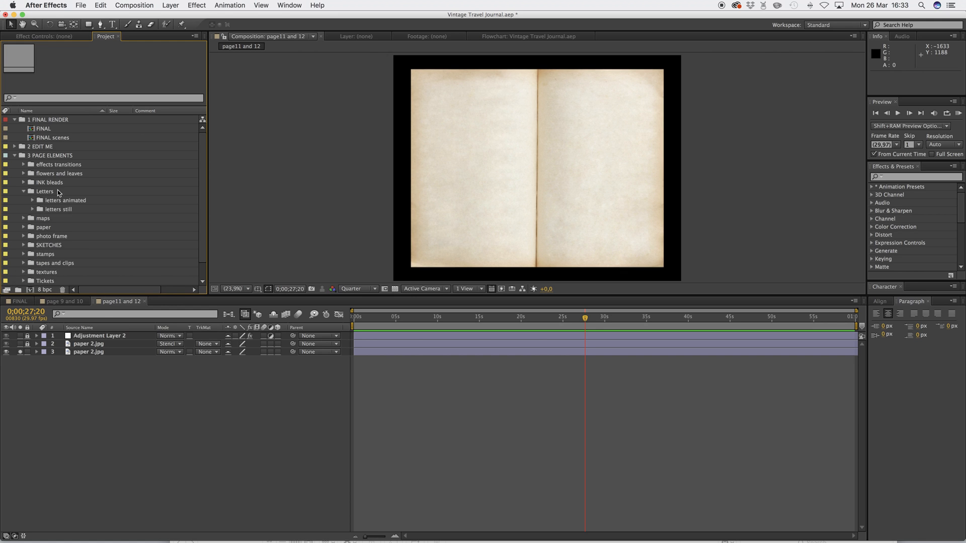
click(32, 200)
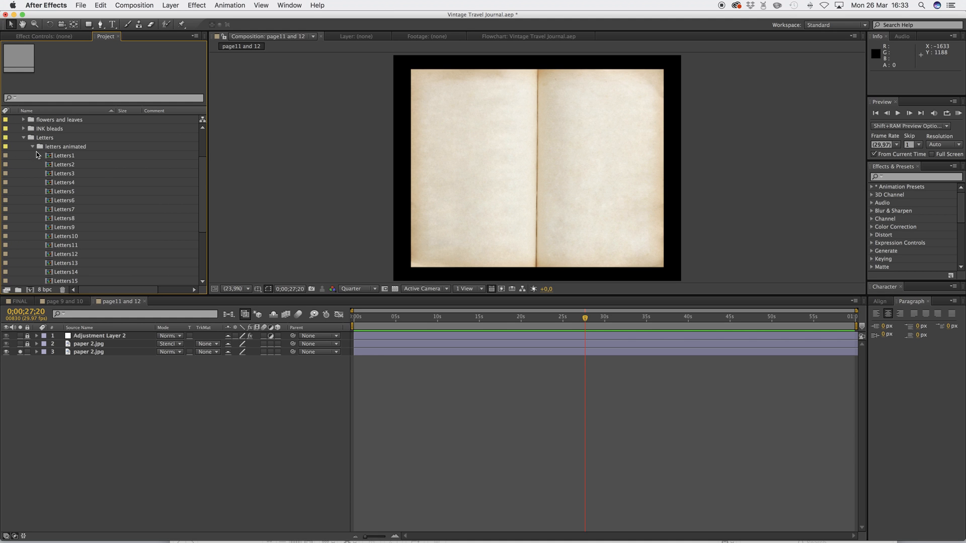
Add Letters1 between the two paper 2.jpg layers, covering the left page at 71% scale and blended with Classic Color Burn.
drag(63, 160, 115, 348)
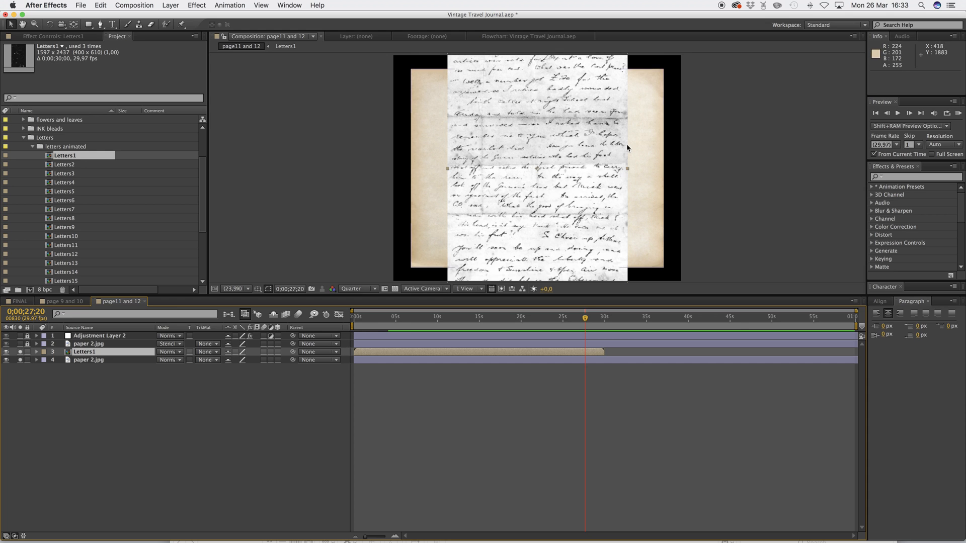
drag(632, 166, 601, 169)
click(170, 351)
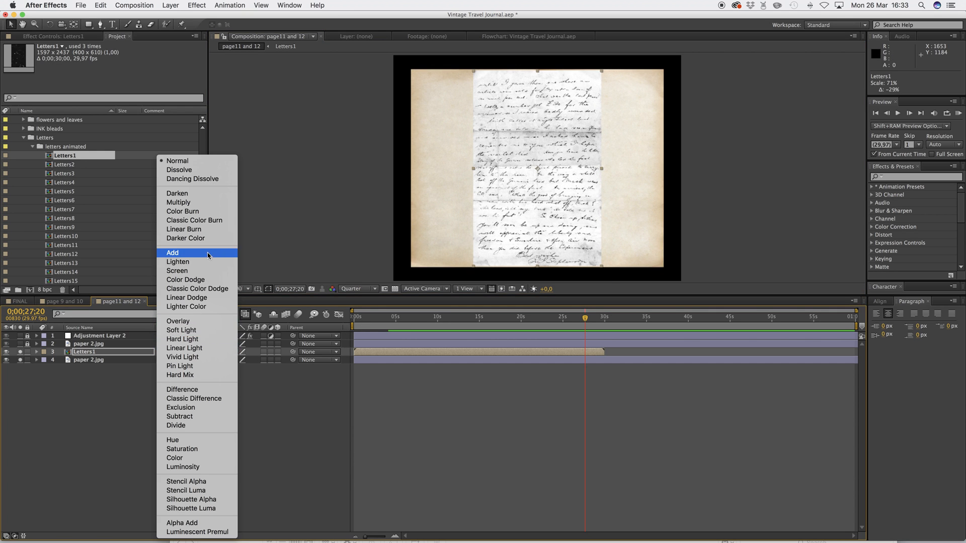
click(209, 202)
drag(565, 168, 504, 170)
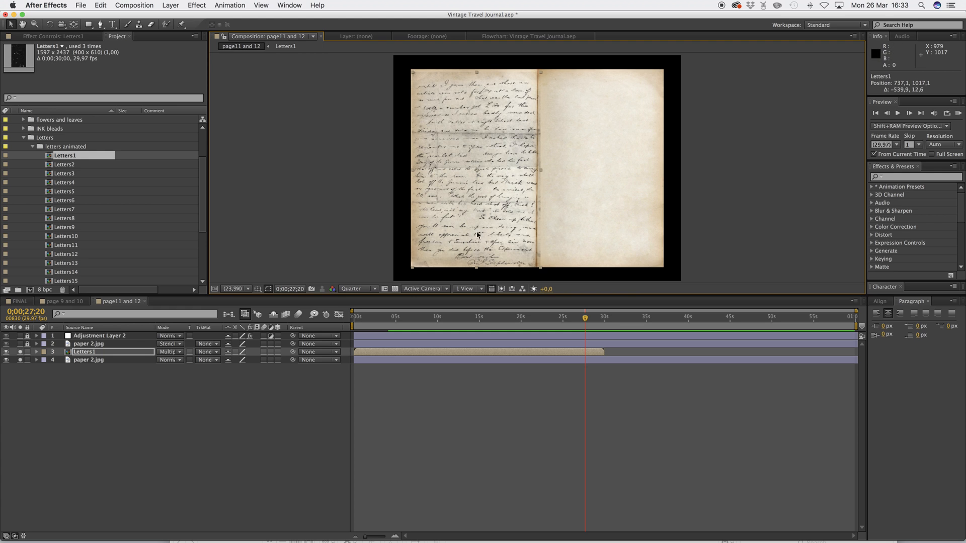
click(180, 353)
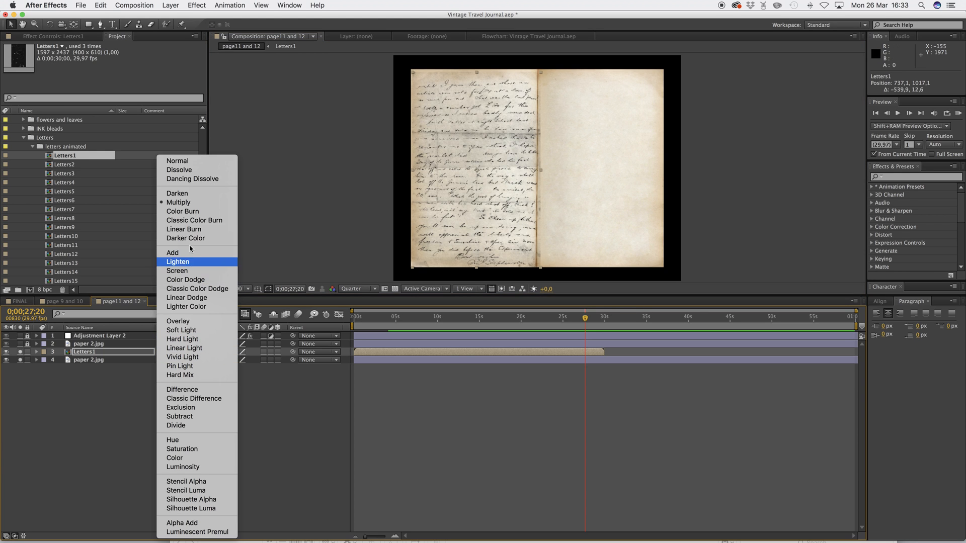
click(198, 223)
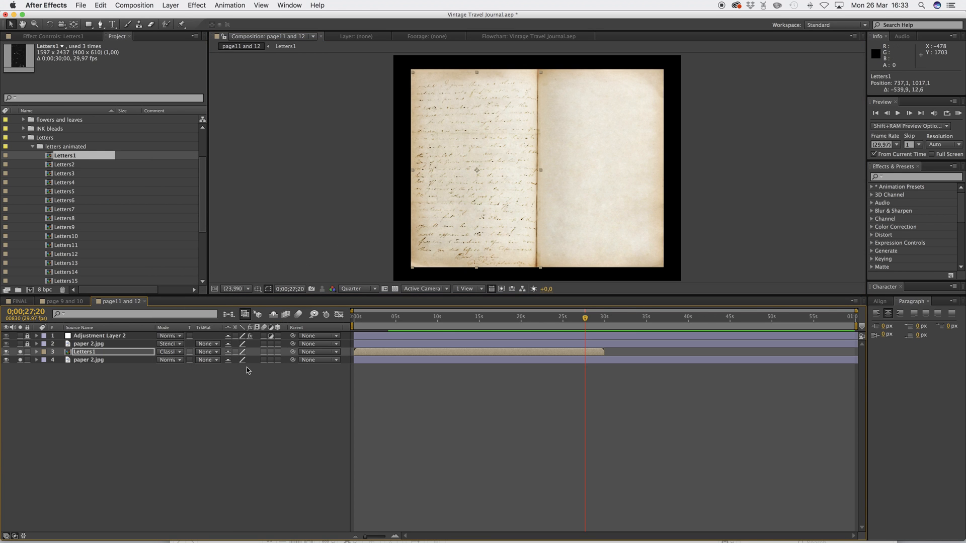
Add Letters3 above Letters1, covering the right page at 216% scale and blended with Classic Color Burn.
drag(67, 174, 105, 351)
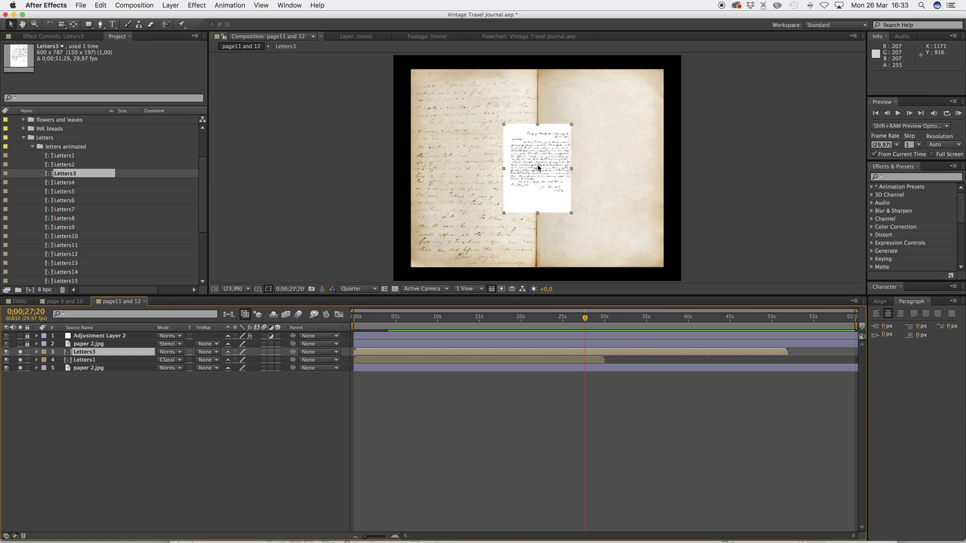
click(177, 352)
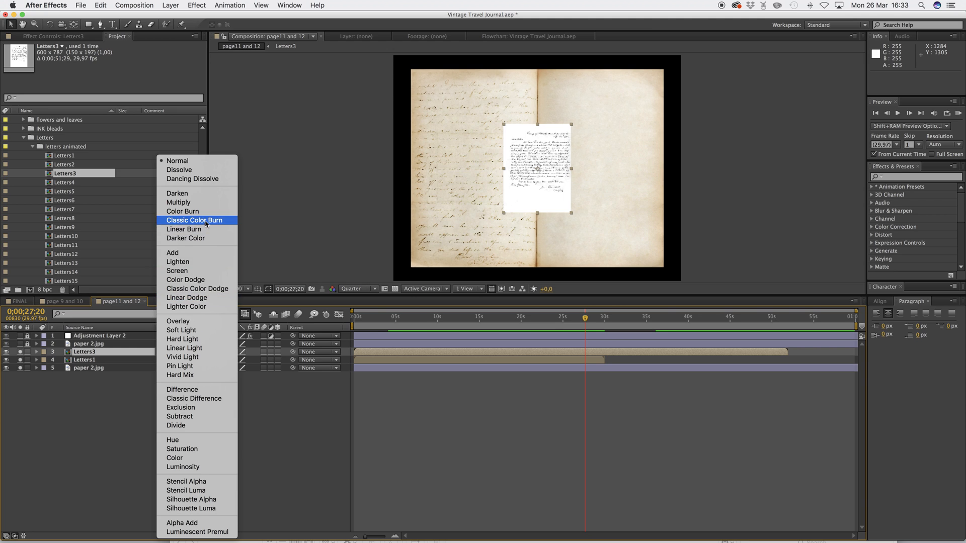
click(532, 169)
drag(571, 213, 611, 283)
drag(574, 209, 625, 208)
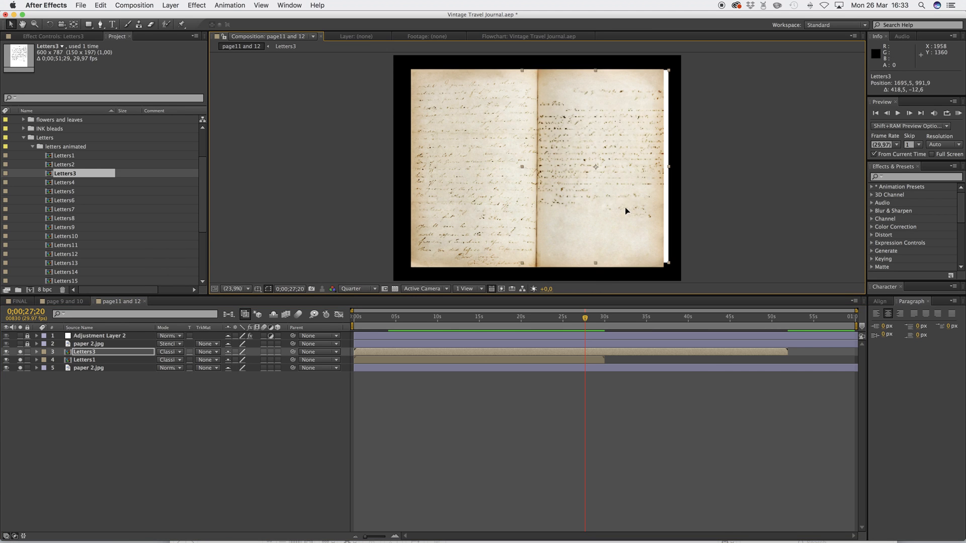
mouse_move(669, 265)
mouse_down()
mouse_move(680, 274)
mouse_move(668, 265)
mouse_up()
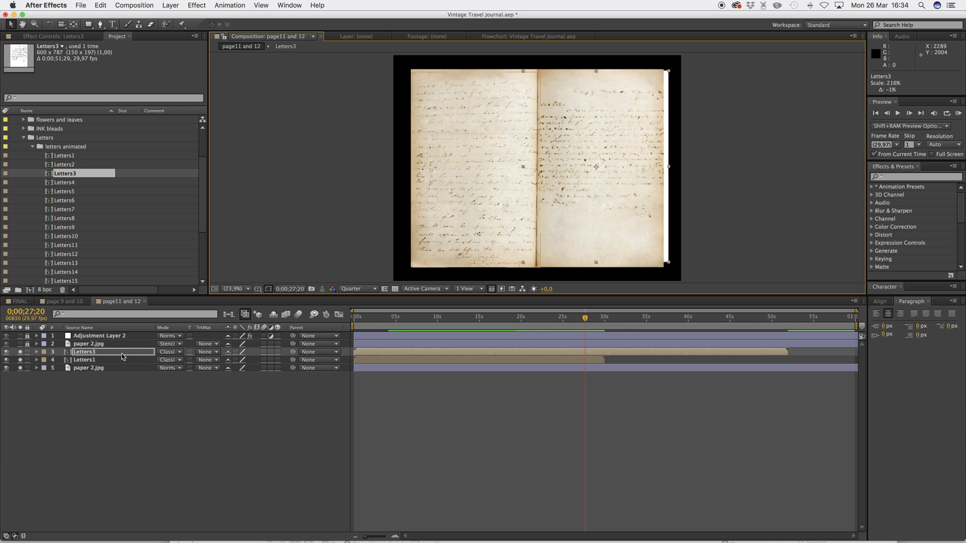
click(125, 408)
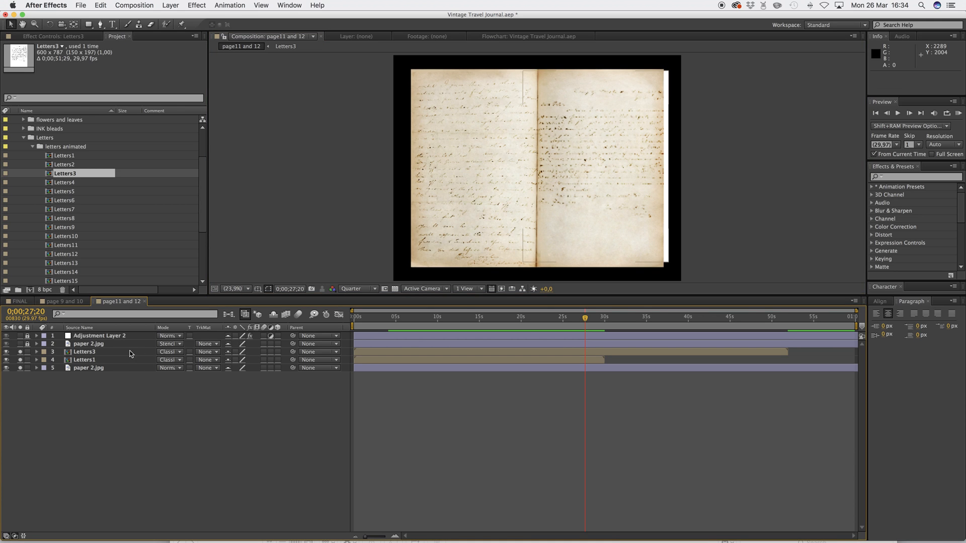
Clear the solo switches on all layers and leave Adjustment Layer 2 locked.
click(20, 344)
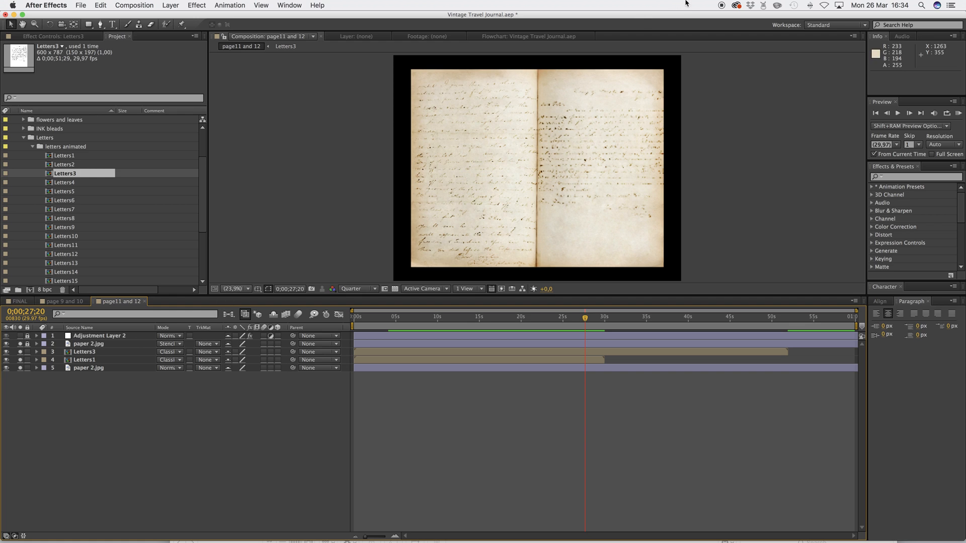
click(20, 335)
drag(21, 336, 21, 371)
click(26, 336)
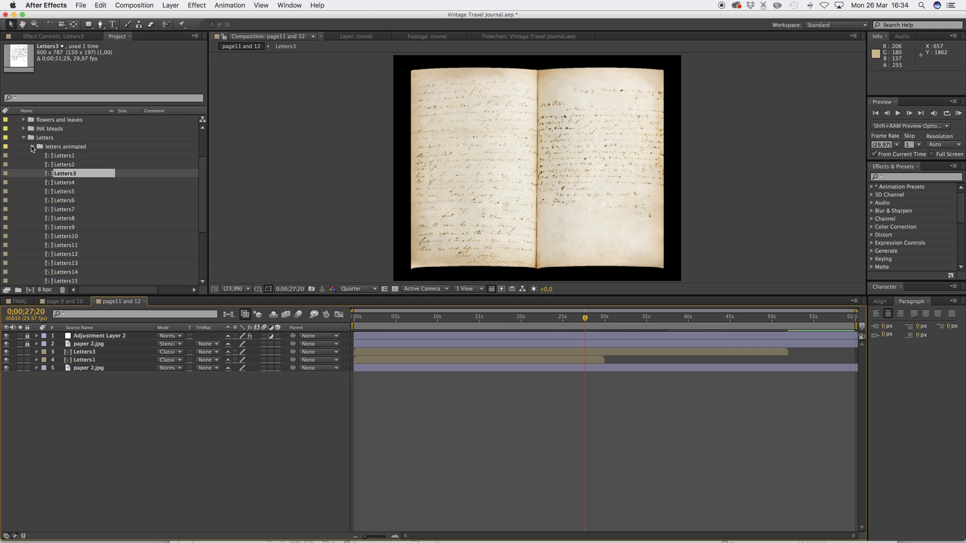
Add Leaf 1.png from flowers and leaves below the upper paper 2.jpg, enlarge it and place it on the right page's lower right part.
click(33, 147)
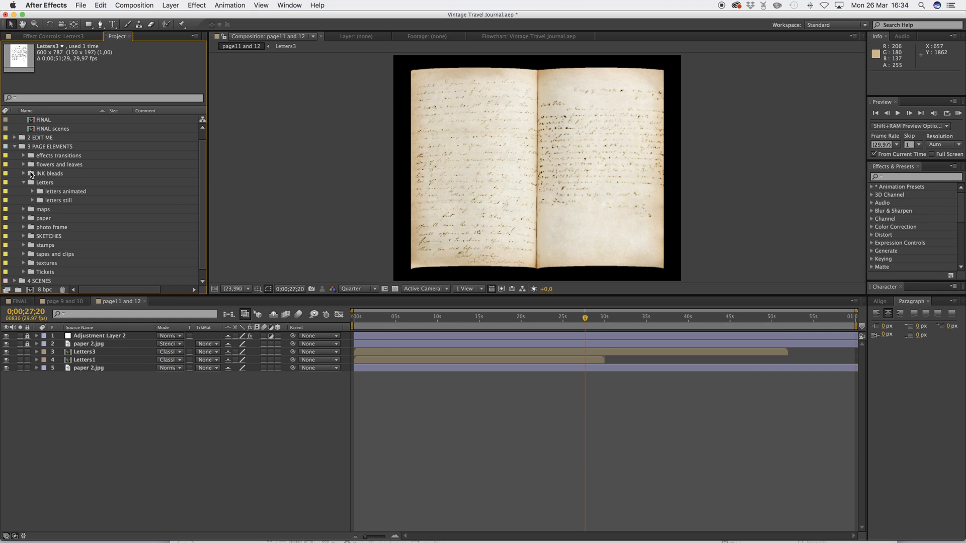
click(25, 168)
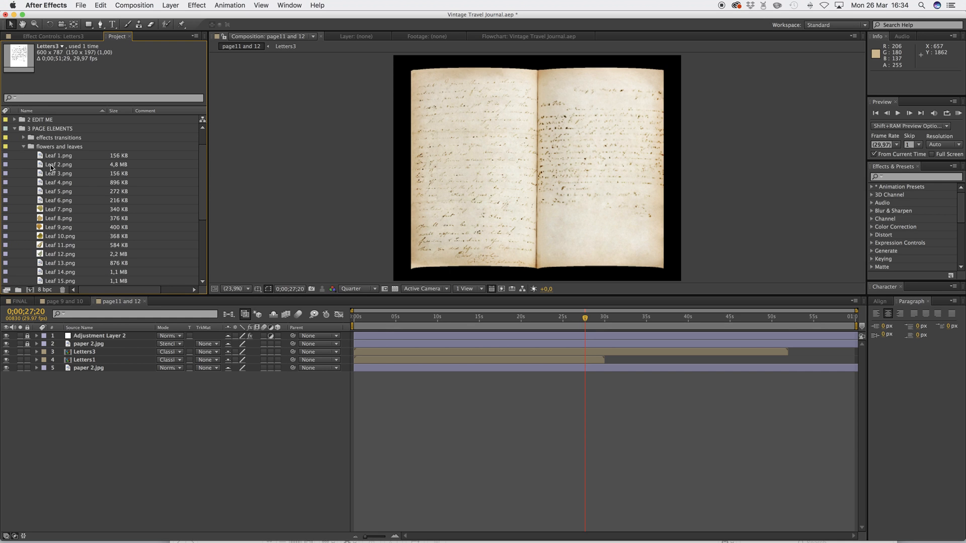
drag(59, 156, 115, 350)
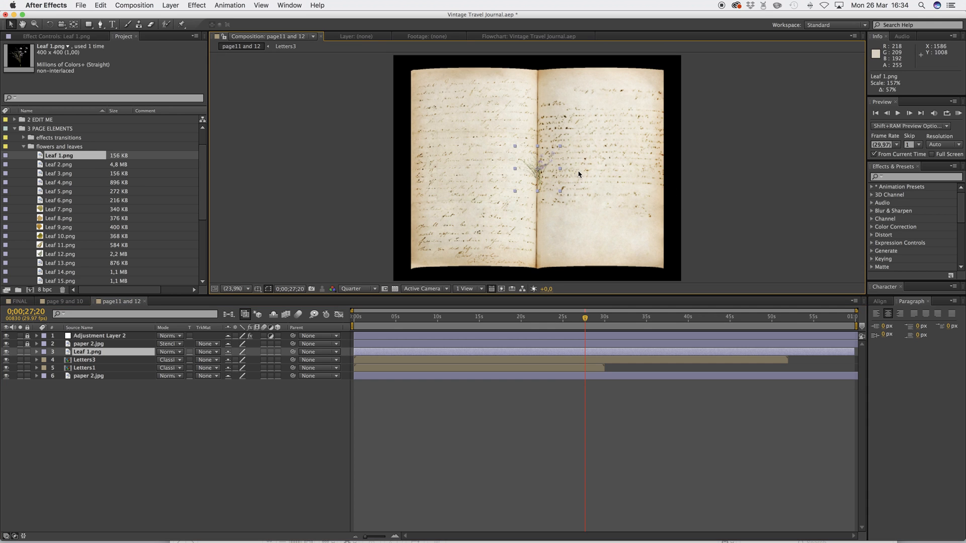
drag(557, 171, 642, 224)
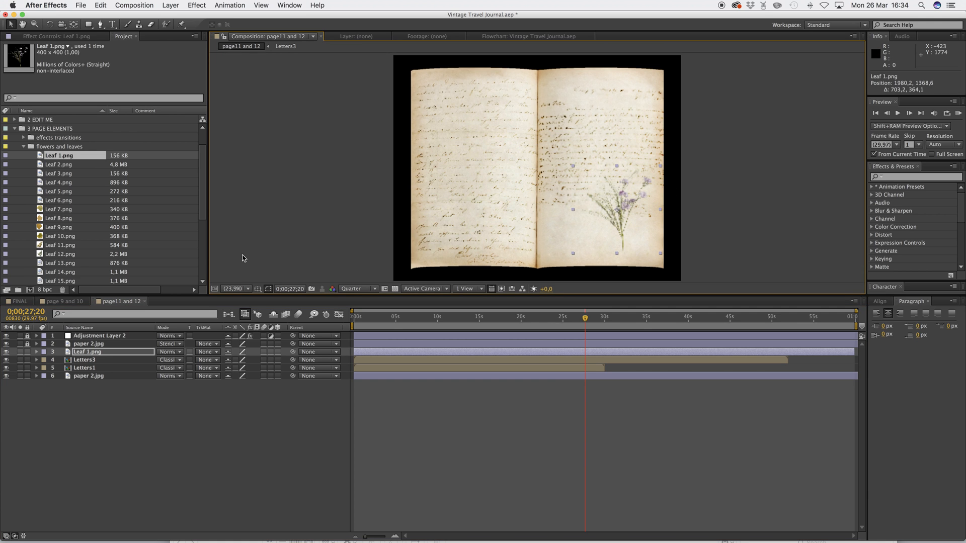
Add lines.jpg from the paper folder above Leaf 1.png, shrink it to a small note and place it in the left page's lower left corner.
scroll(28, 227, down, 5)
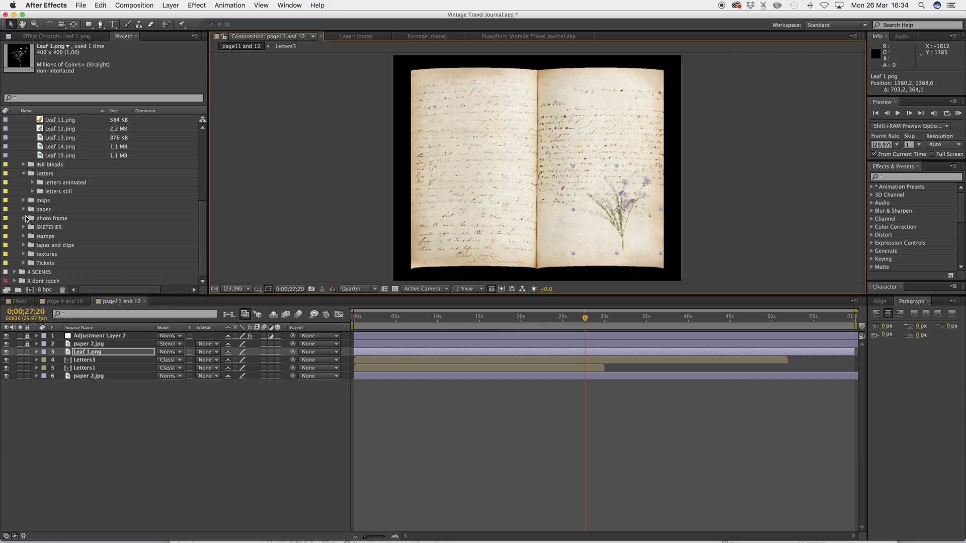
click(23, 209)
drag(60, 229, 103, 347)
key(super+slash)
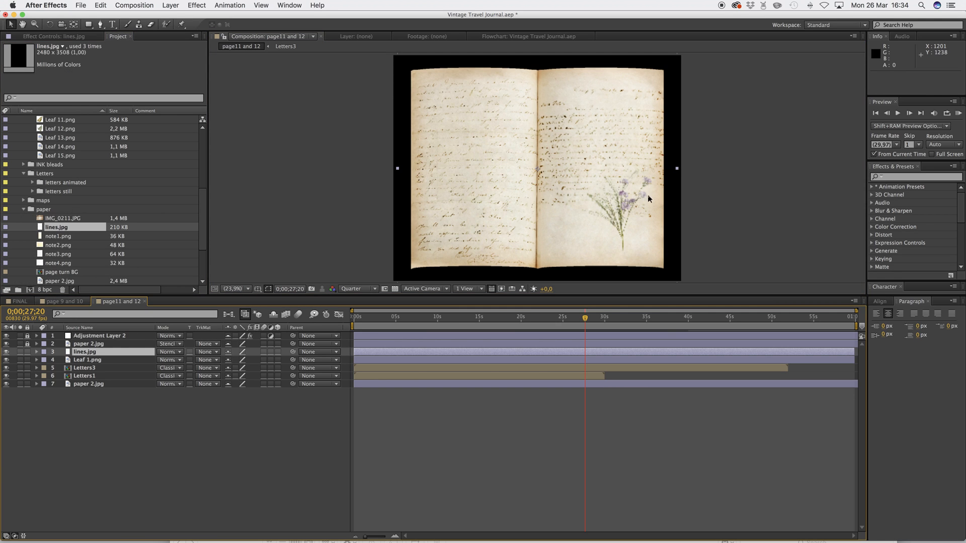
drag(679, 168, 442, 233)
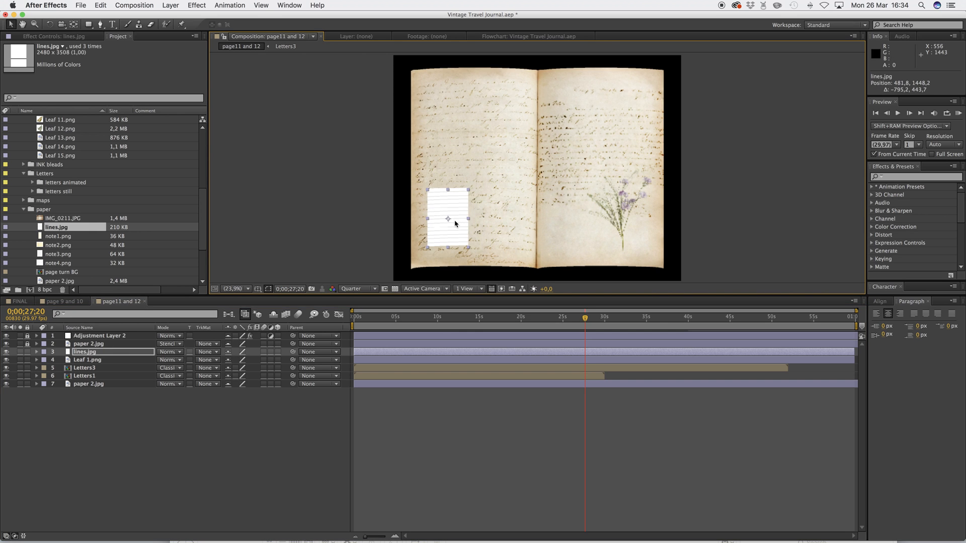
Add dubai.jpg from the Landmarks folder of SKETCHES directly above the lines.jpg layer.
scroll(93, 230, down, 3)
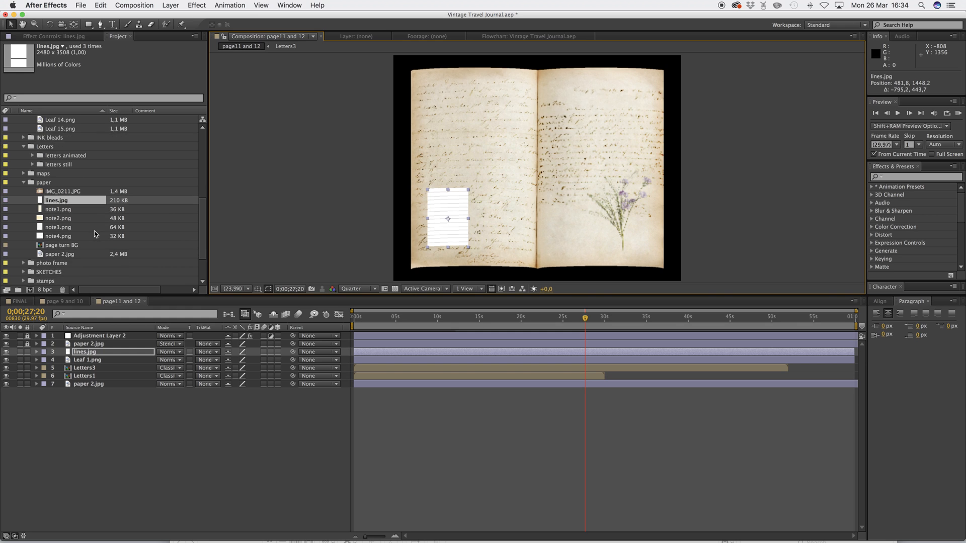
click(24, 272)
scroll(78, 234, down, 10)
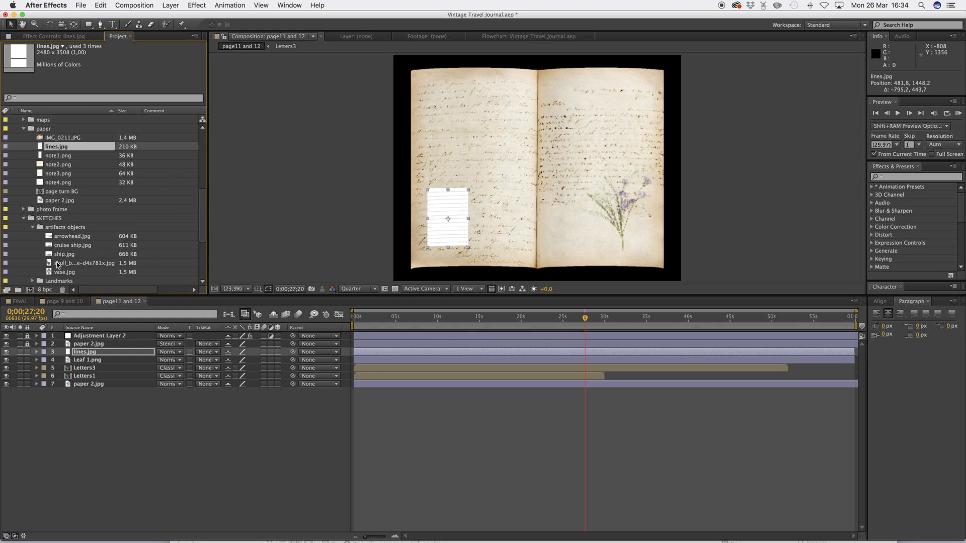
click(32, 244)
scroll(75, 217, down, 5)
mouse_move(65, 184)
mouse_down()
mouse_move(104, 350)
mouse_move(87, 342)
mouse_up()
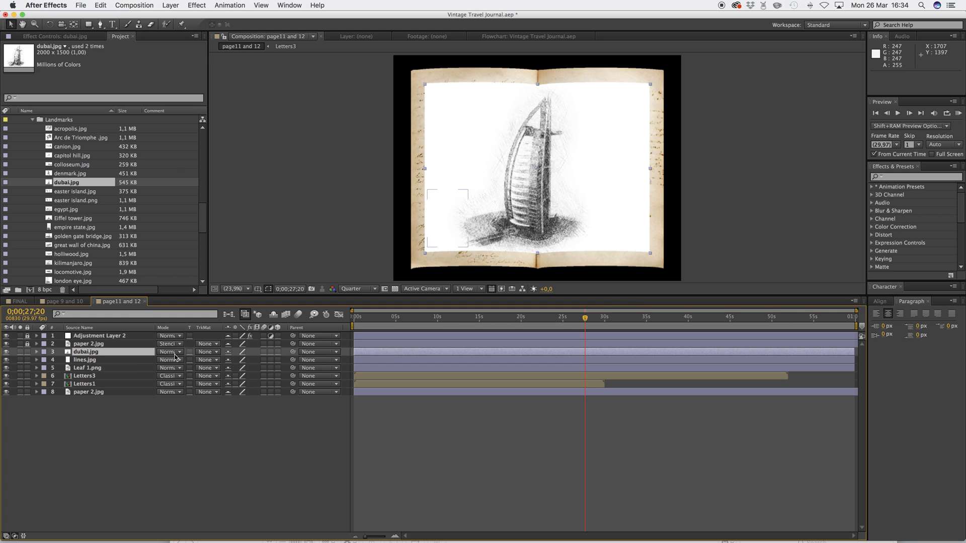
Blend dubai.jpg with Multiply, shrink it and place it beside the lined note at the bottom of the left page.
click(184, 354)
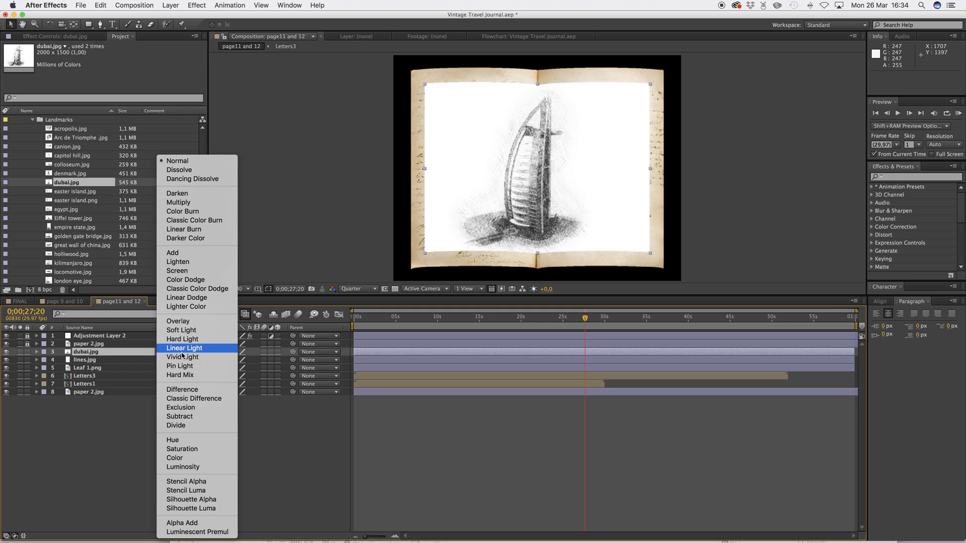
click(186, 203)
drag(649, 258, 541, 187)
mouse_move(519, 219)
mouse_down()
mouse_move(455, 234)
mouse_move(511, 228)
mouse_up()
Add egypt.jpg above dubai.jpg at 33% scale, blend it with Multiply and place it across the bottom of the right page.
drag(66, 209, 646, 209)
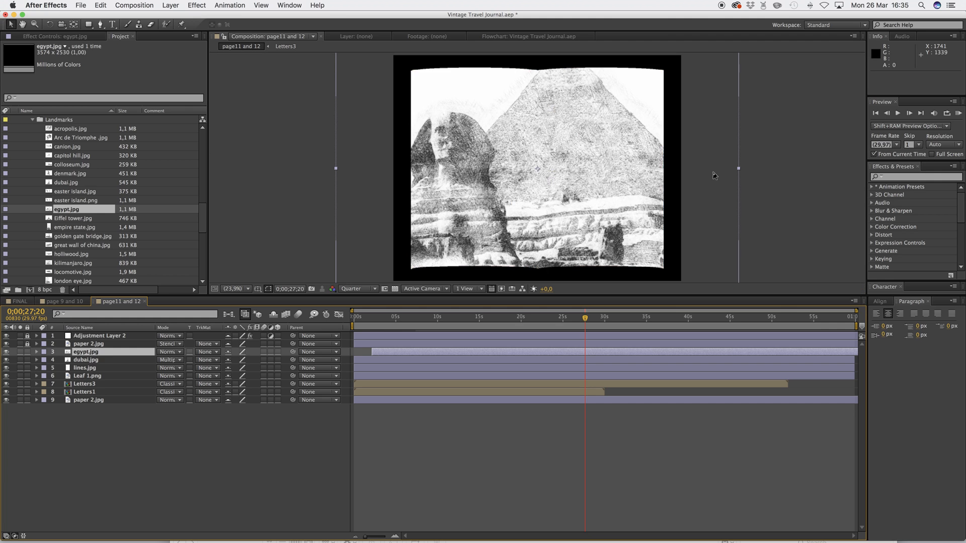
drag(738, 169, 605, 169)
click(180, 351)
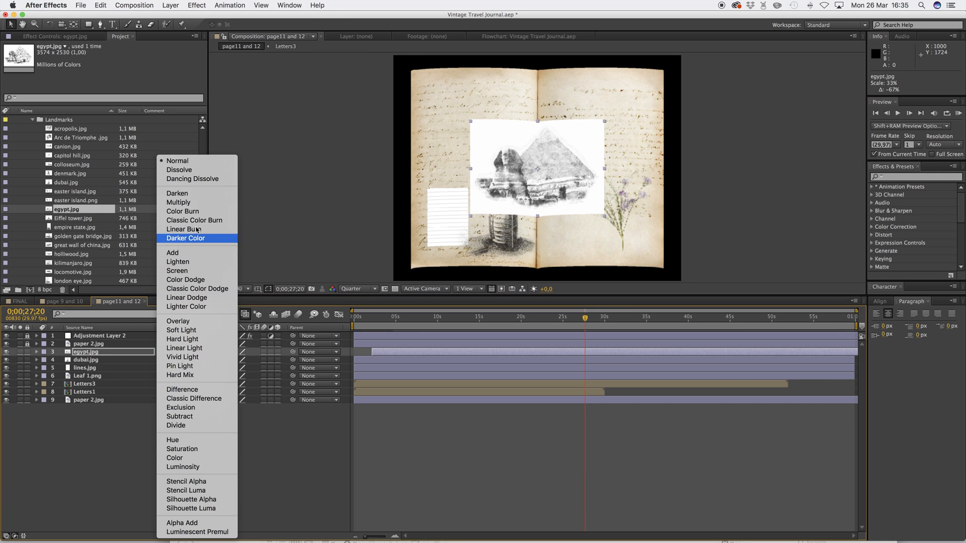
click(199, 204)
drag(549, 184, 617, 225)
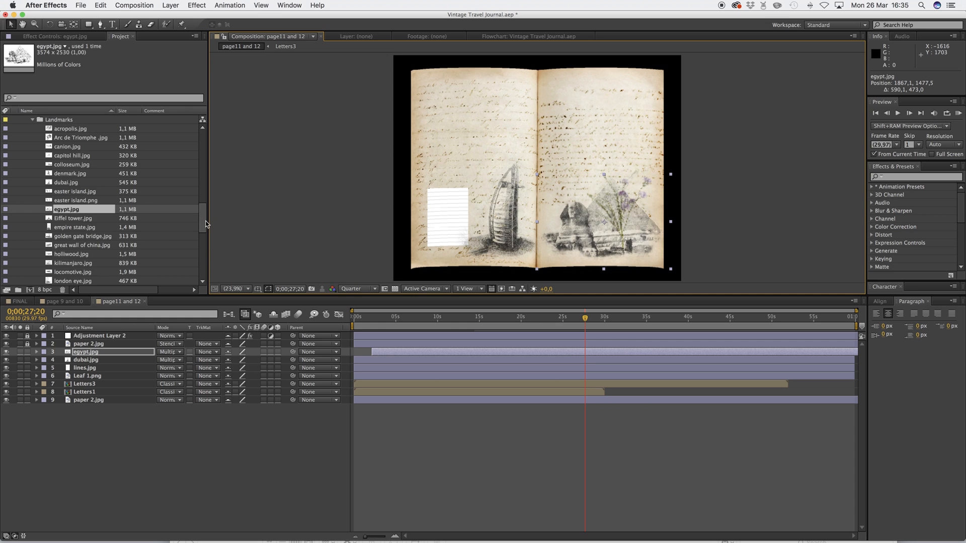
Add passport stamp5.png at 61% scale below the upper paper 2.jpg, blended with Classic Color Burn, near the left page's upper left corner.
drag(205, 225, 205, 266)
click(24, 237)
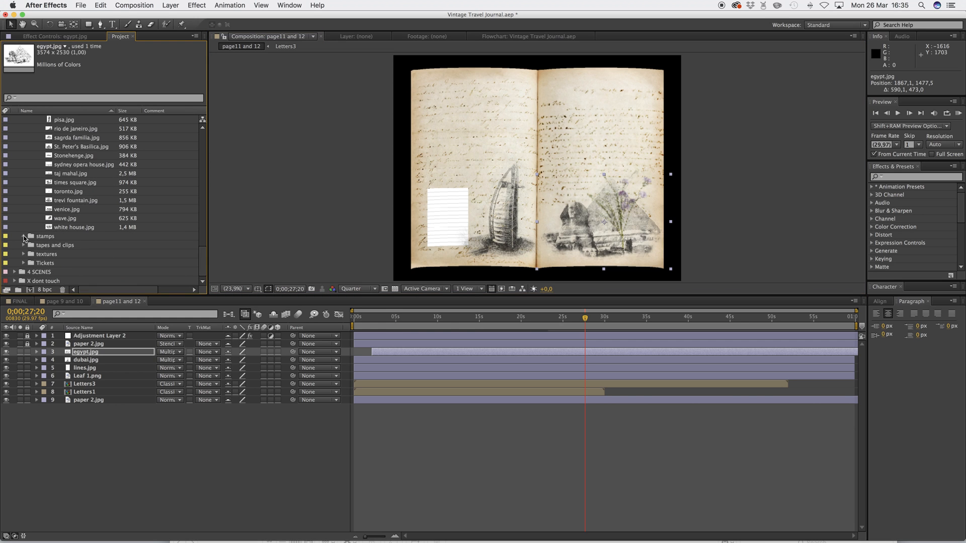
click(33, 245)
drag(68, 173, 503, 148)
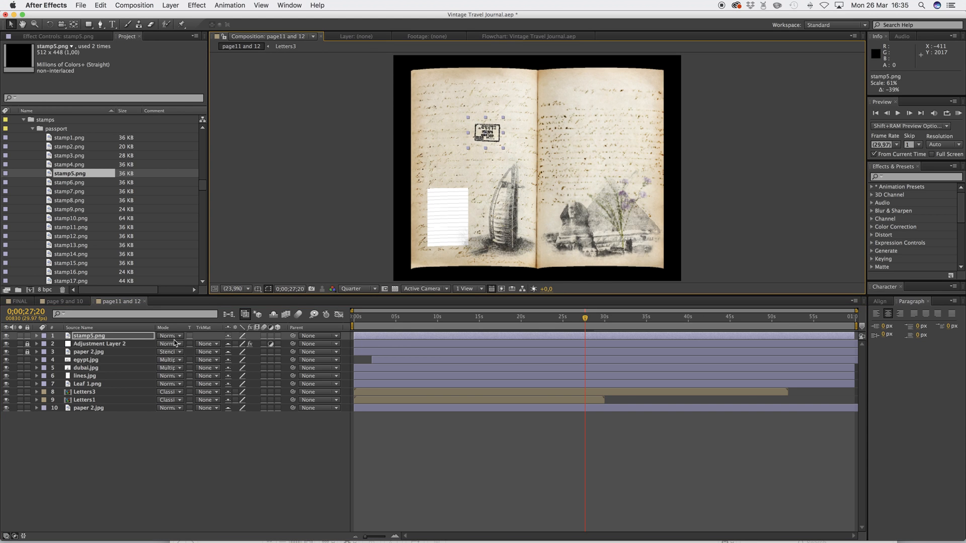
drag(92, 337, 170, 355)
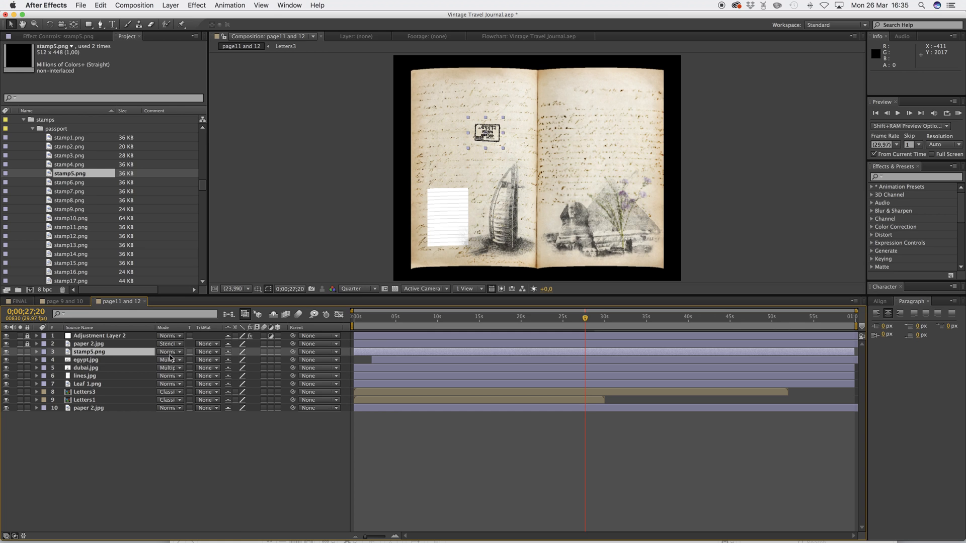
click(178, 354)
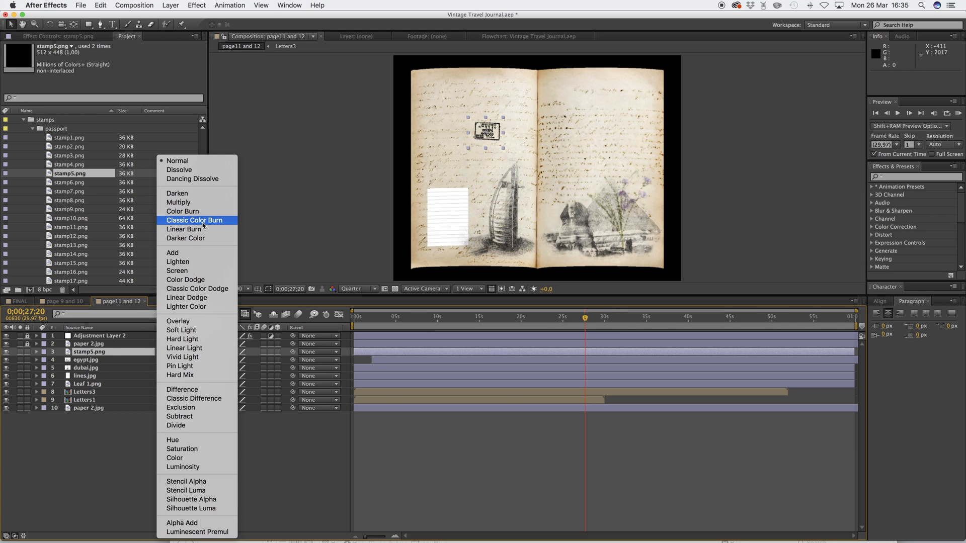
click(201, 221)
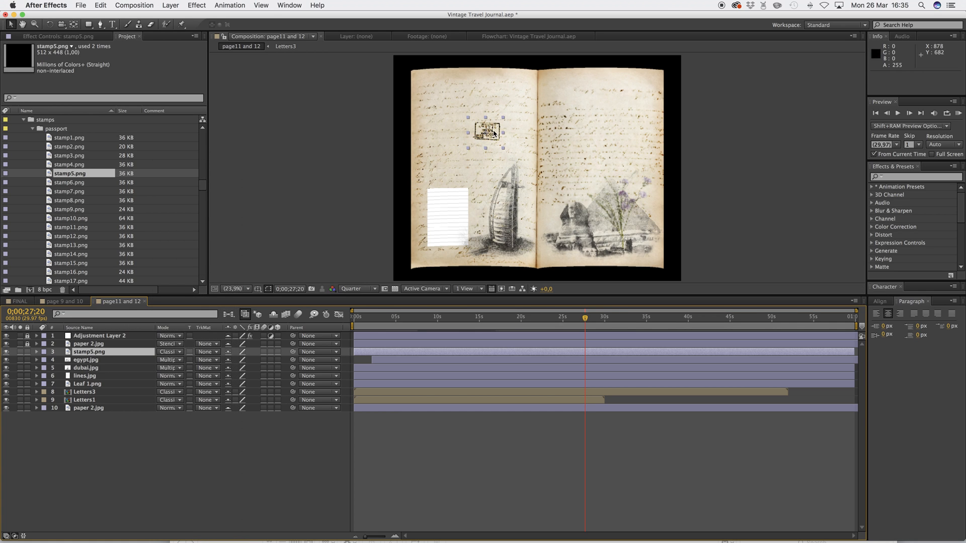
drag(491, 124, 458, 95)
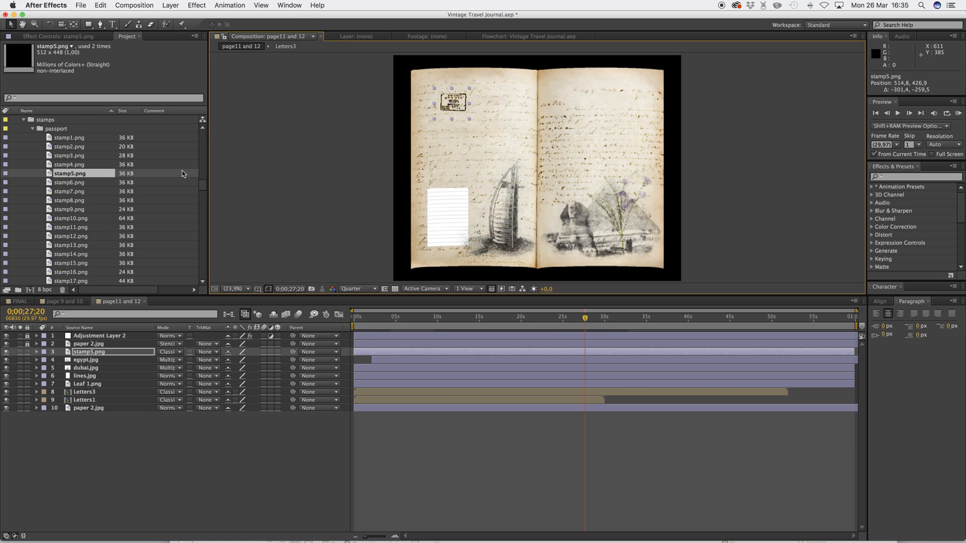
Add postage4.png from the postage folder as the top layer, in the right page's upper right corner.
drag(205, 186, 205, 279)
drag(72, 155, 642, 104)
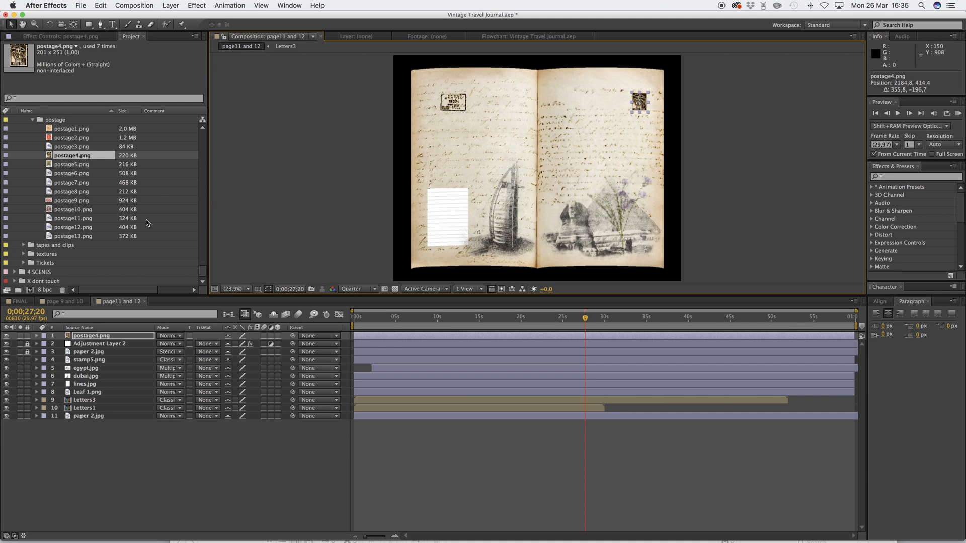
Add texture12.jpg below the upper paper 2.jpg, blended with Multiply and scaled to 59% to cover both pages.
click(22, 254)
drag(101, 228, 536, 179)
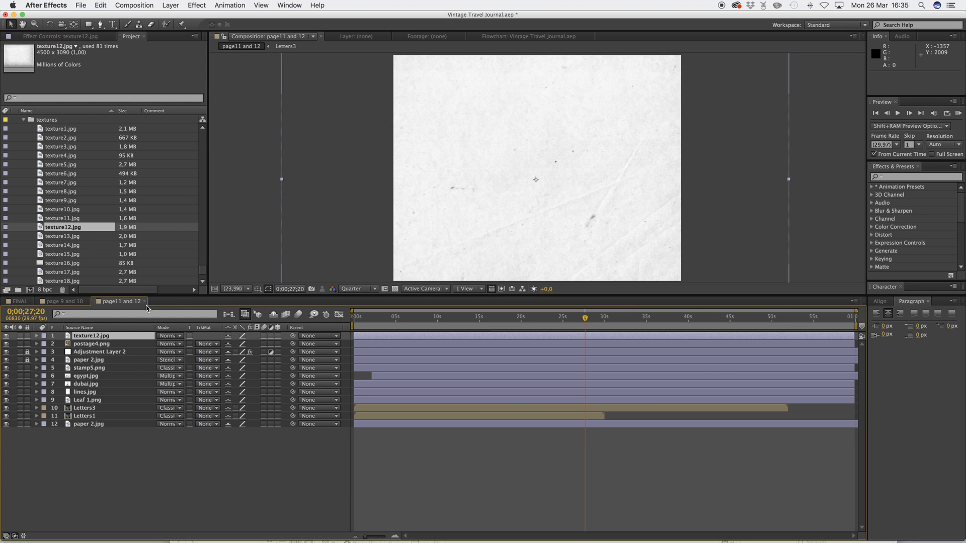
drag(94, 340, 100, 363)
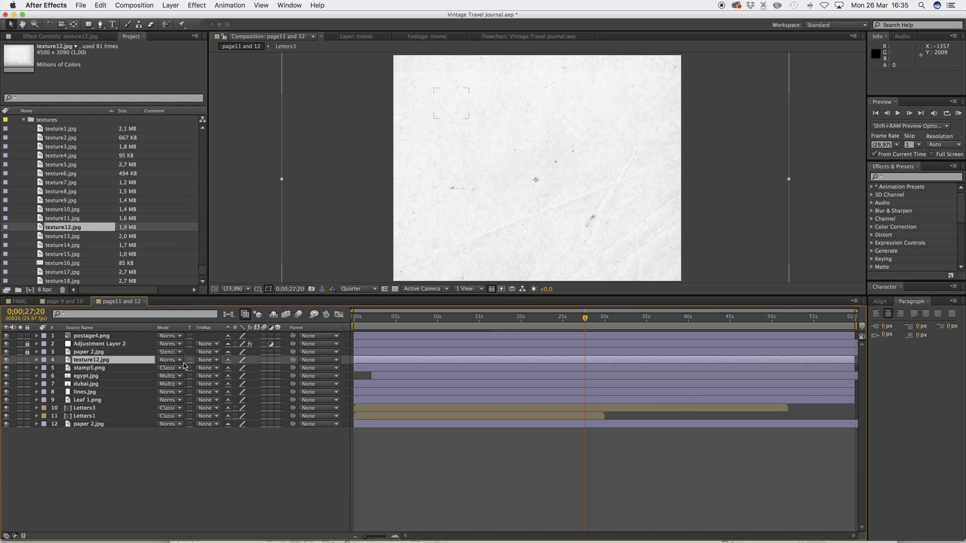
click(182, 360)
click(181, 199)
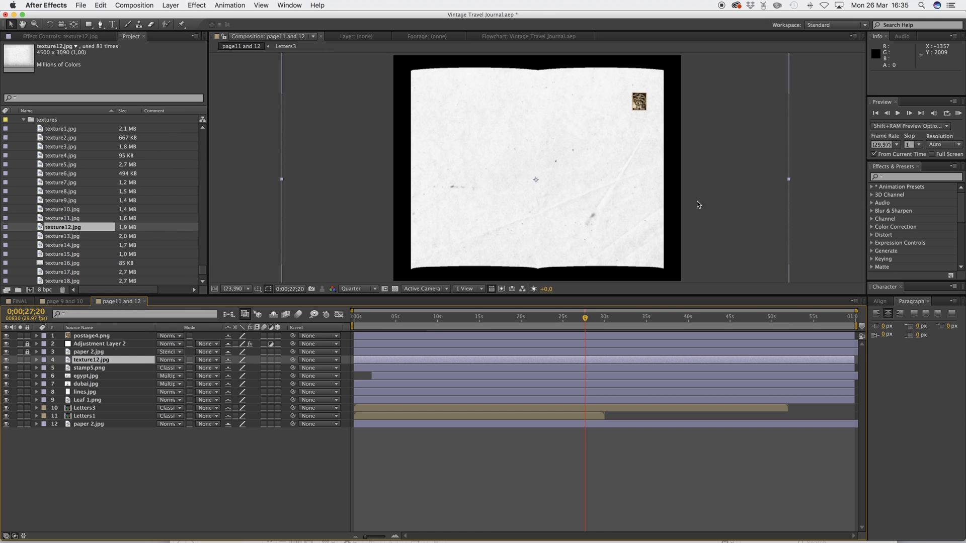
drag(789, 183, 635, 201)
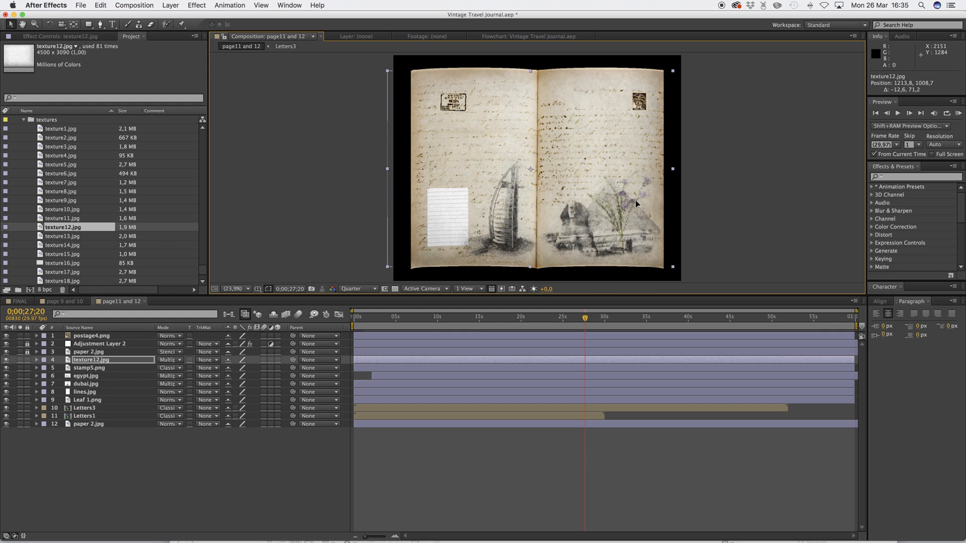
drag(672, 172, 679, 172)
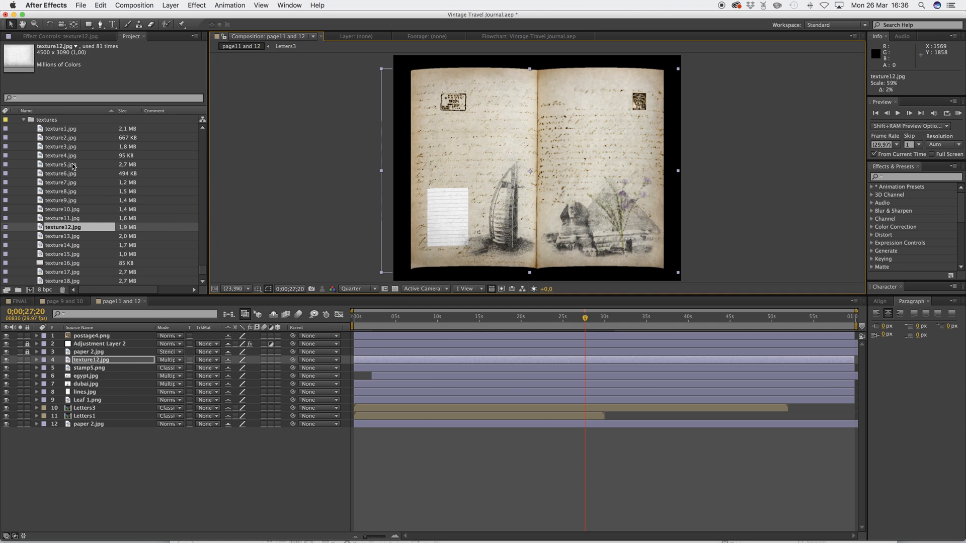
Collapse the open folders inside 3 PAGE ELEMENTS: textures, stamps, SKETCHES, paper, Letters, and flowers and leaves.
scroll(73, 166, up, 3)
click(23, 147)
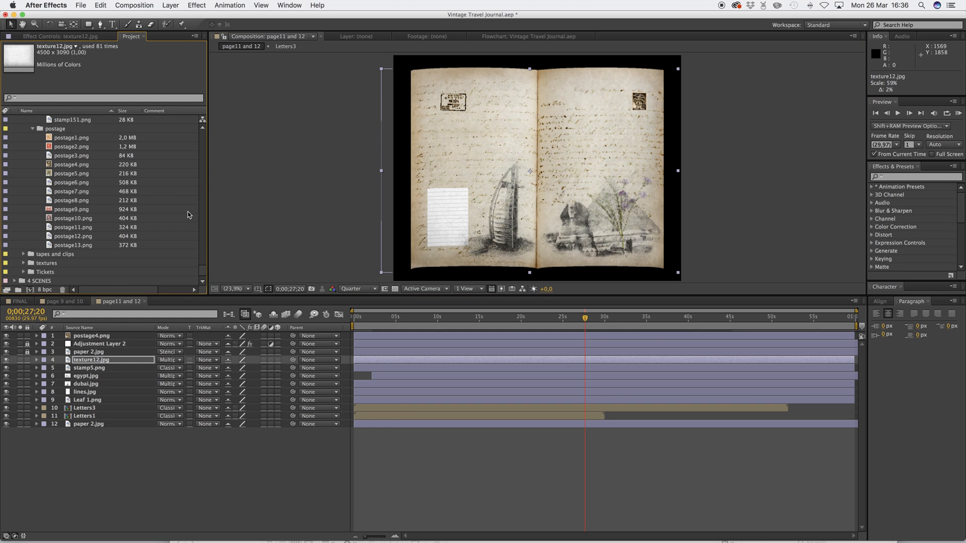
drag(203, 273, 206, 179)
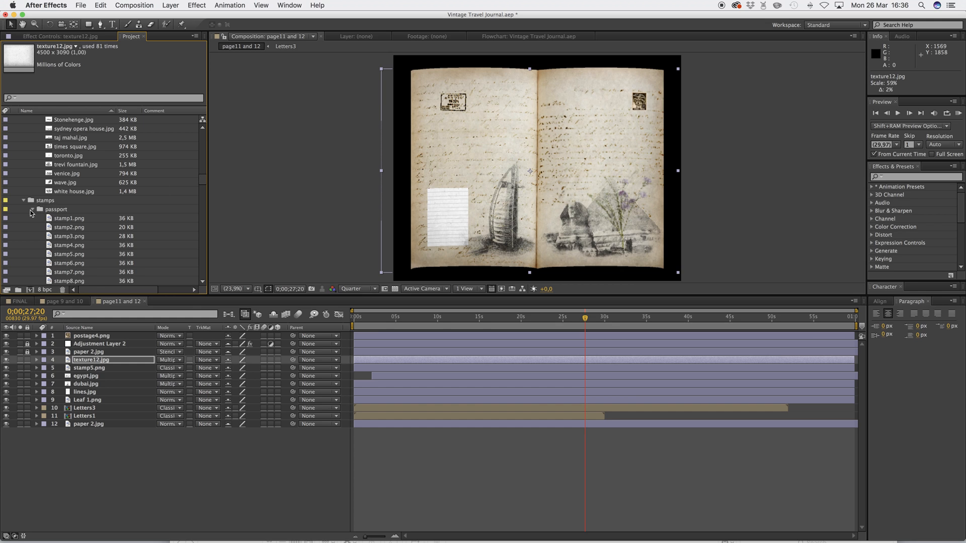
click(31, 209)
drag(201, 251, 203, 187)
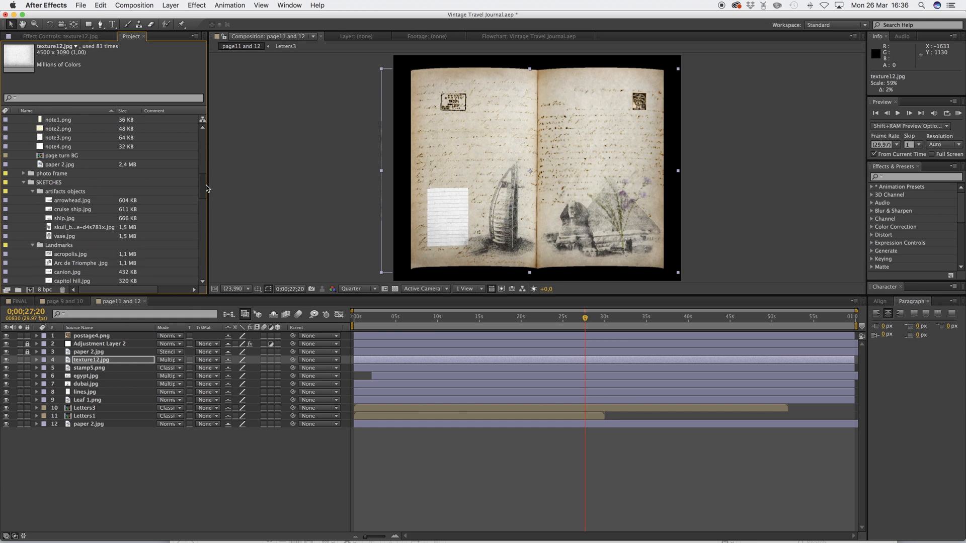
click(33, 245)
click(32, 192)
click(25, 209)
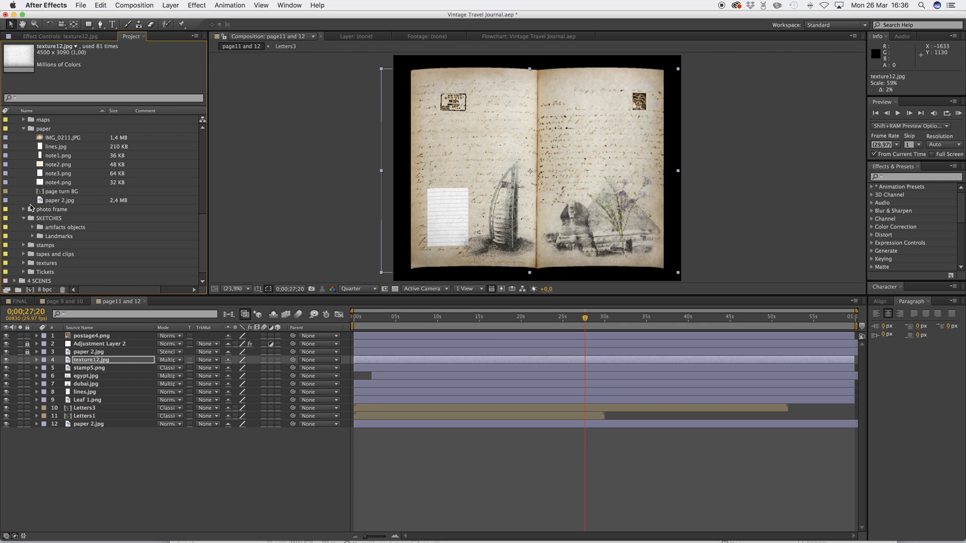
click(24, 129)
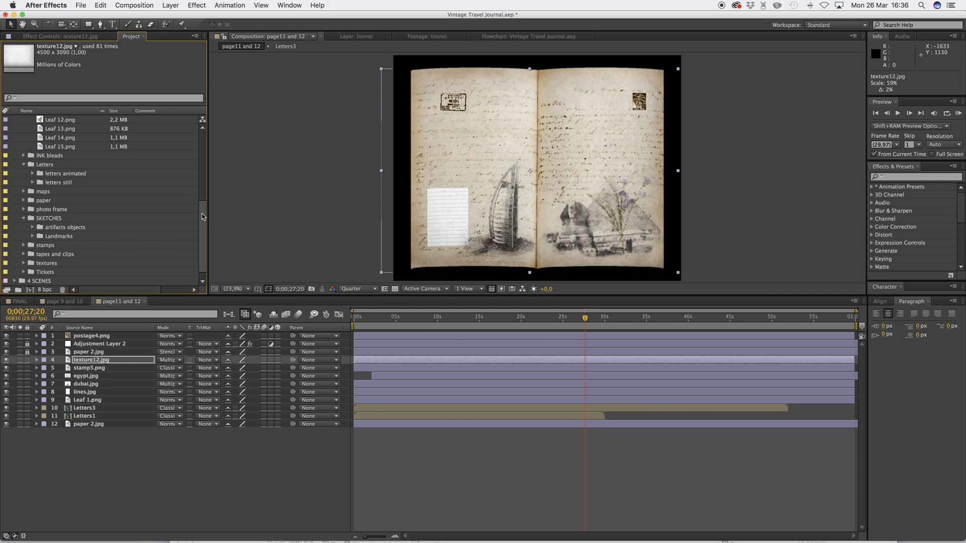
scroll(202, 202, up, 4)
scroll(201, 202, up, 5)
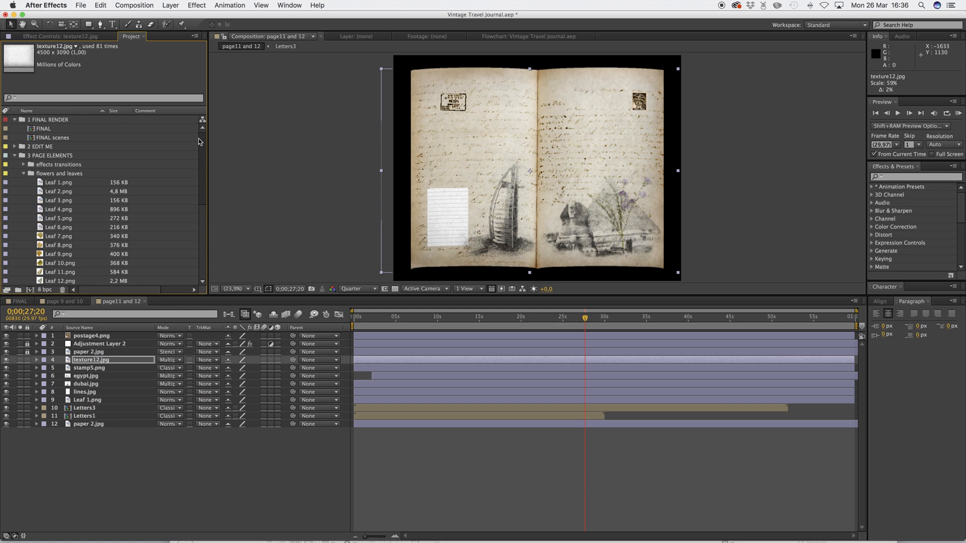
click(25, 174)
click(24, 191)
click(23, 227)
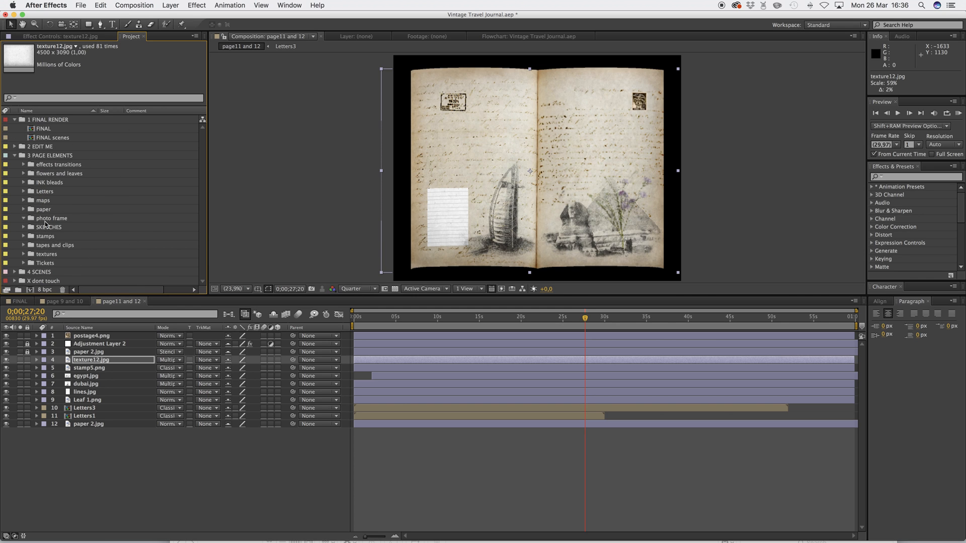
Add the fotostyle A 6 frame below the upper paper 2.jpg, scaled down at about 461, 398 near the left page's upper left corner.
drag(76, 138, 138, 347)
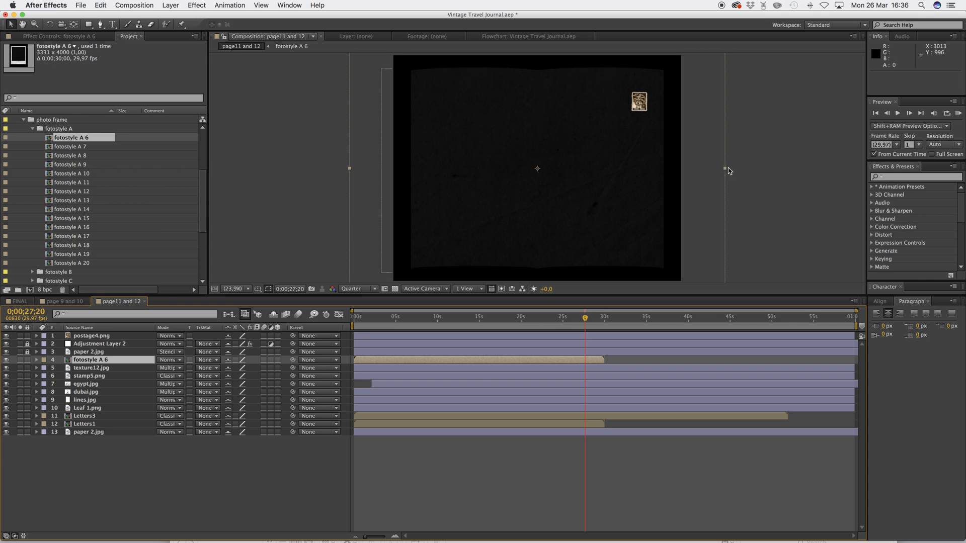
drag(723, 170, 461, 126)
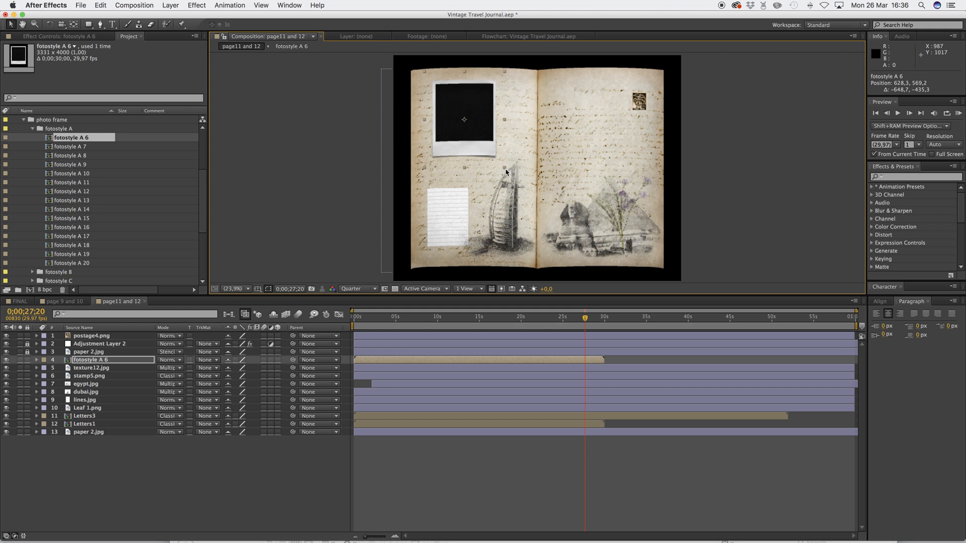
drag(494, 162, 454, 110)
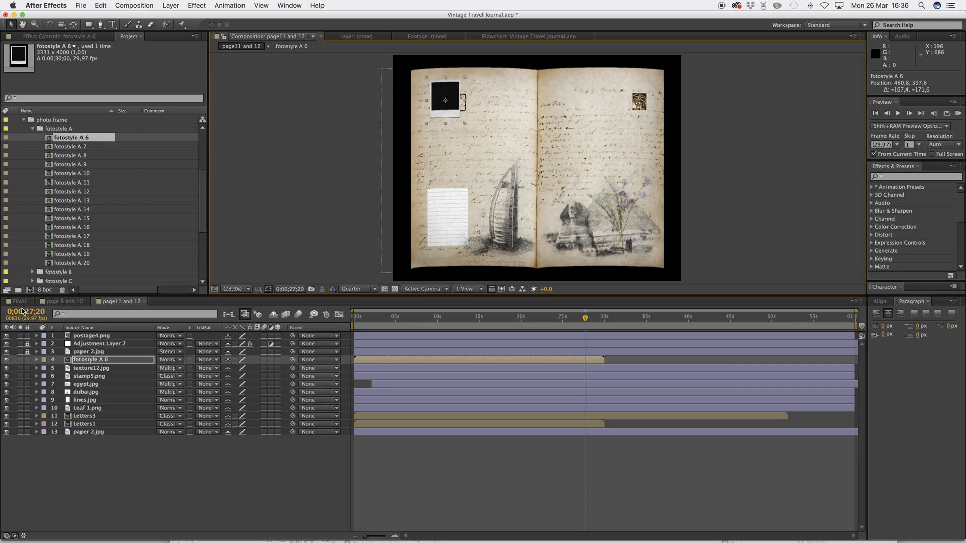
Add the fotostyle A 7 frame above fotostyle A 6, scaled down in the left page's middle and rotated 22°.
drag(79, 146, 93, 360)
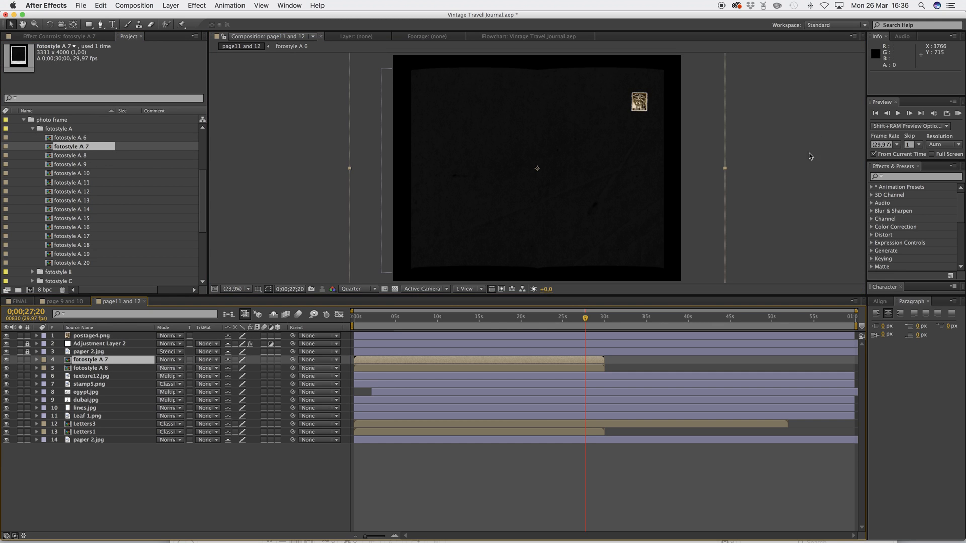
drag(714, 171, 480, 148)
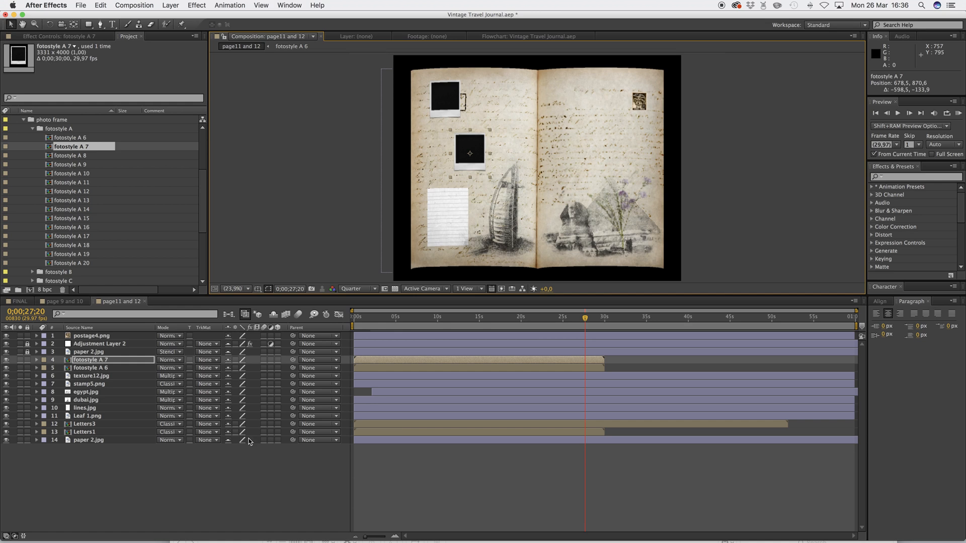
key(r)
drag(243, 372, 254, 373)
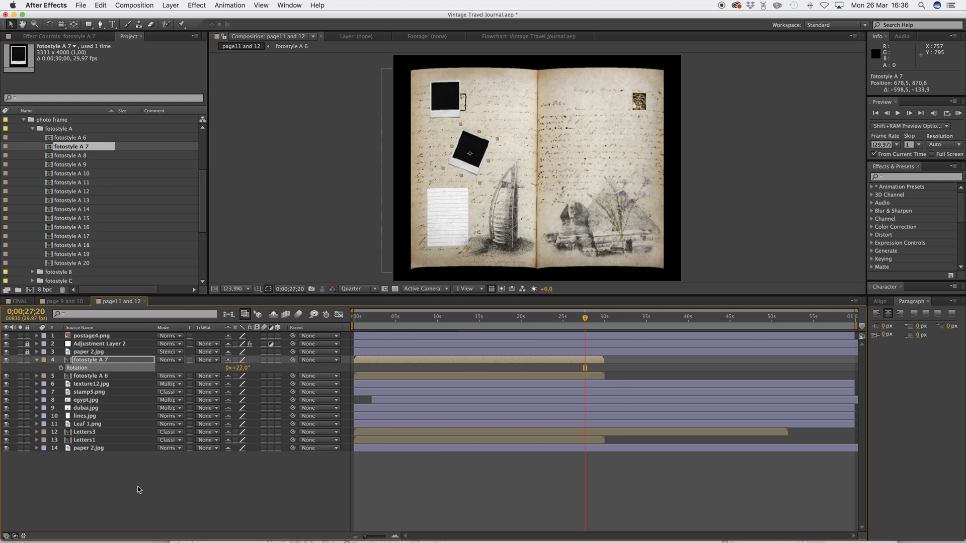
Add the fotostyle I 11 frame below the upper paper 2.jpg, scaled down at about 1717, 791 on the right page.
drag(204, 214, 204, 197)
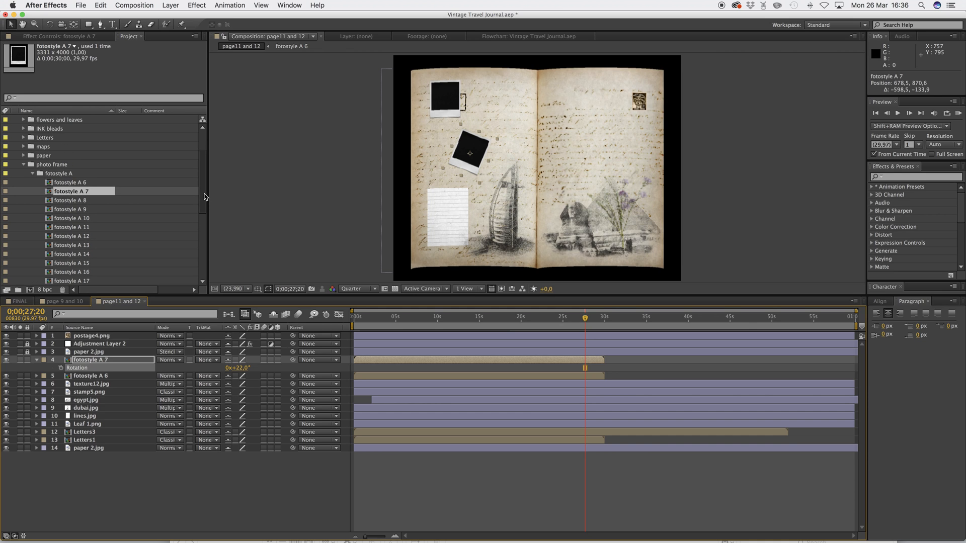
scroll(57, 205, down, 6)
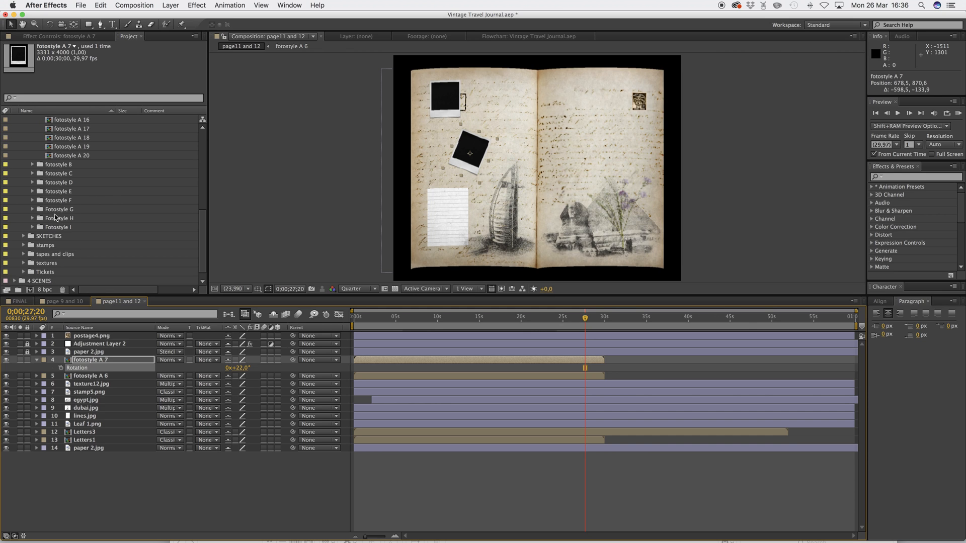
click(33, 228)
scroll(55, 226, down, 3)
drag(71, 201, 116, 356)
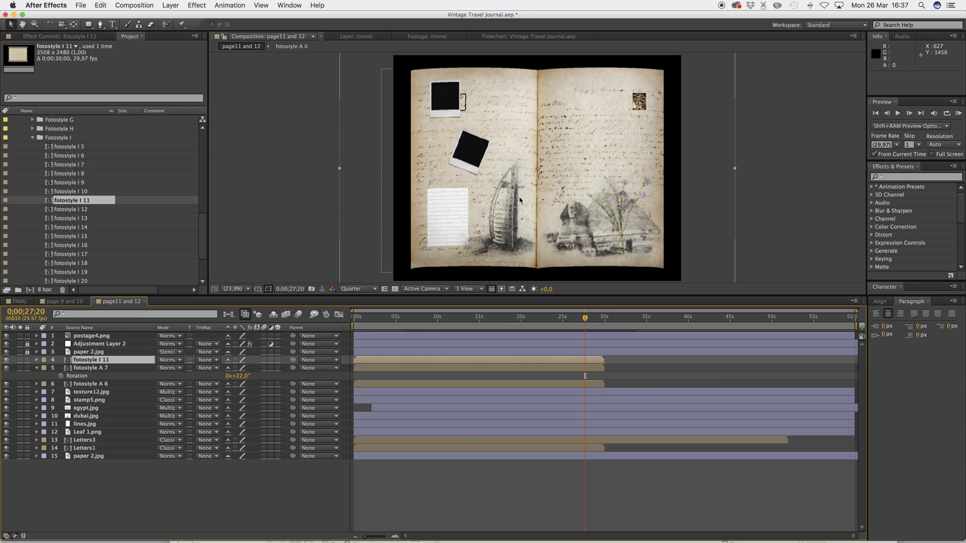
drag(734, 168, 600, 144)
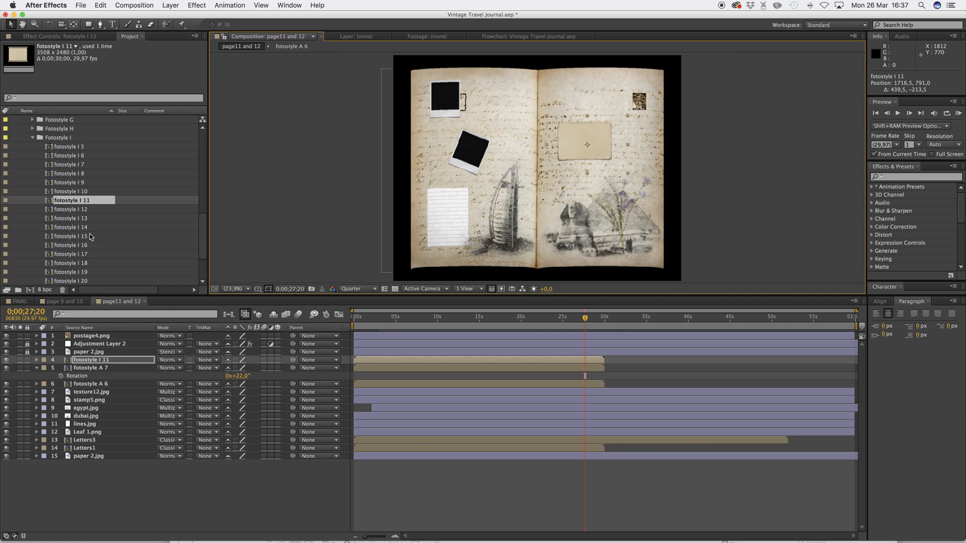
Replace fotostyle I 11 with a slightly enlarged fotostyle H 12 above the Egypt sketch, and shift fotostyle A 7 to about 808, 854.
click(32, 130)
drag(78, 138, 93, 364)
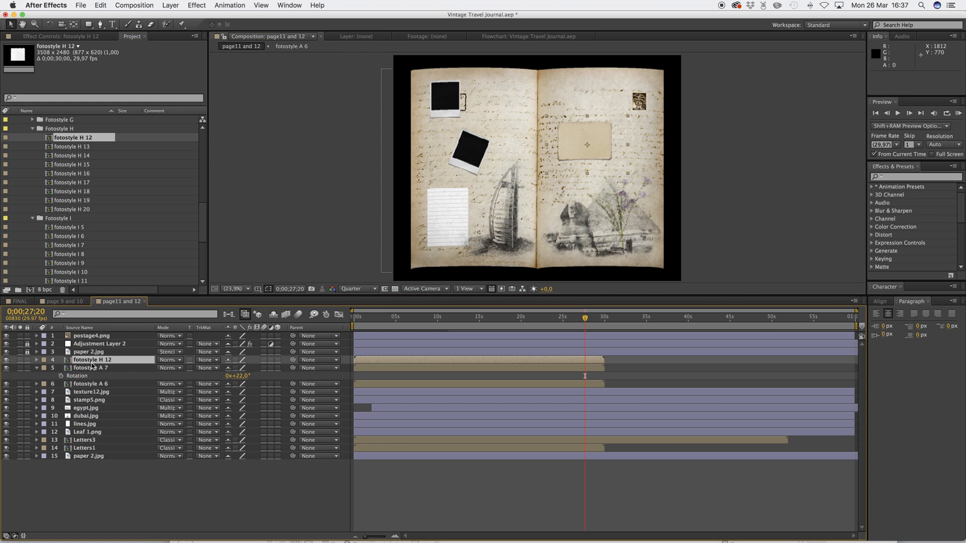
drag(627, 174, 640, 171)
drag(580, 121, 576, 102)
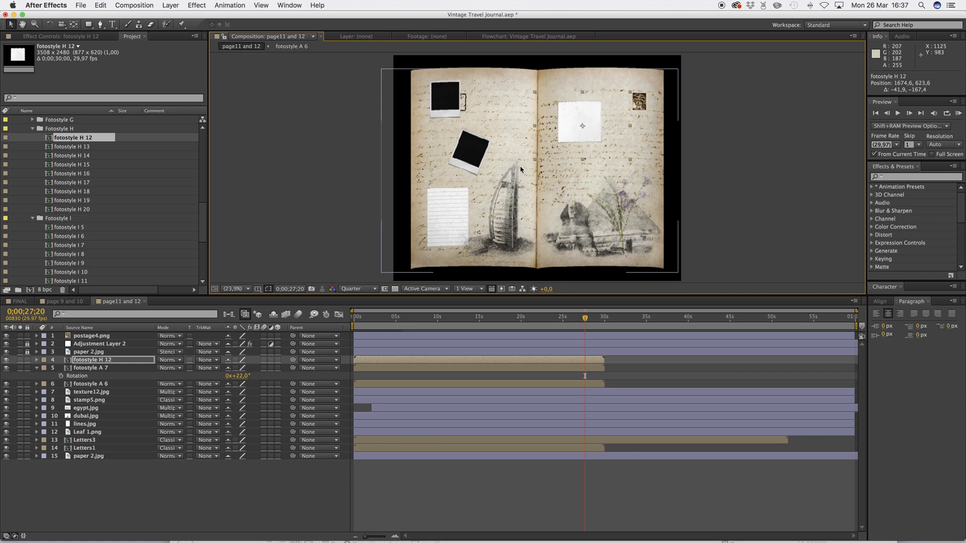
drag(589, 117, 610, 187)
drag(477, 151, 491, 150)
key(Return)
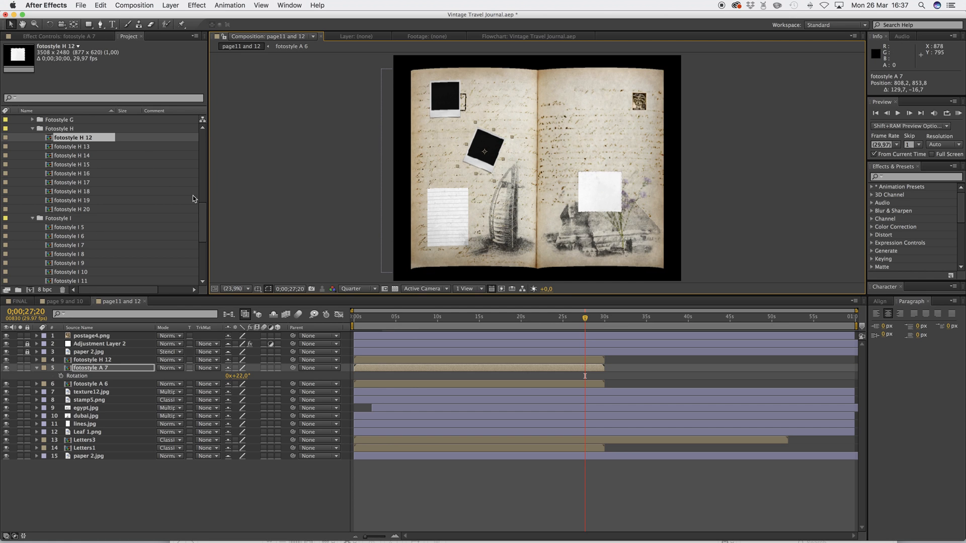
Collapse the Fotostyle H and fotostyle A folders inside photo frame.
drag(205, 227, 208, 191)
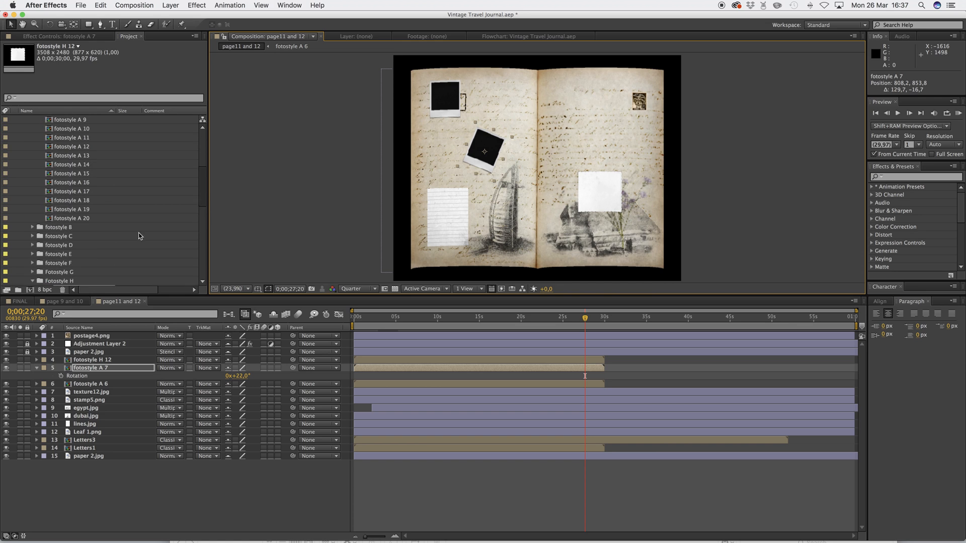
click(32, 282)
scroll(55, 188, up, 4)
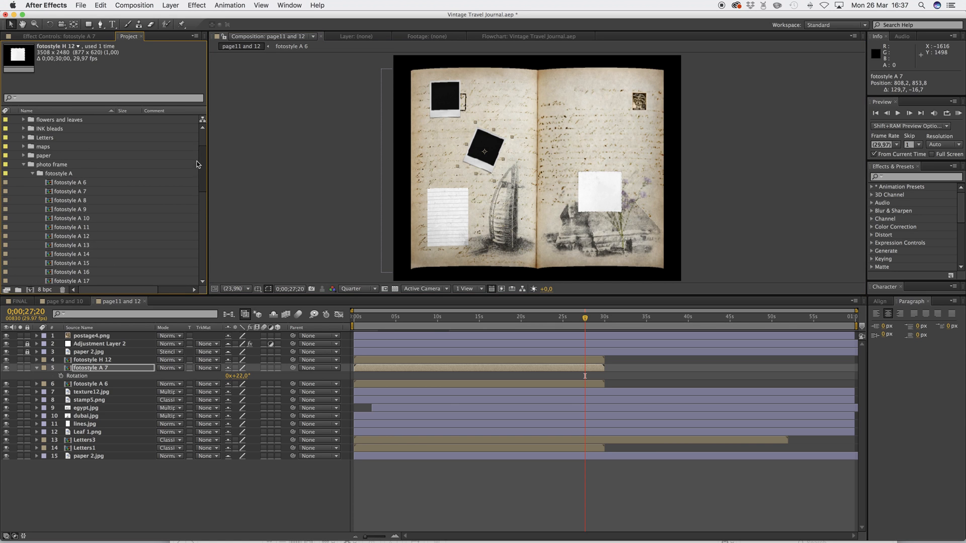
click(32, 183)
scroll(196, 175, down, 7)
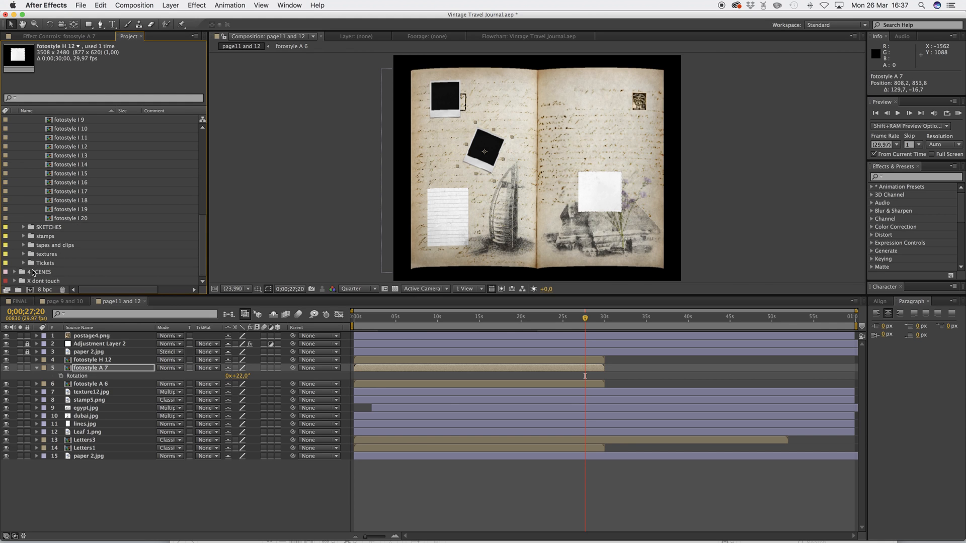
Duplicate the P9 and 10 camera composition in 4 SCENES' camera edits folder and rename the copy P11 and 12 camera.
click(15, 272)
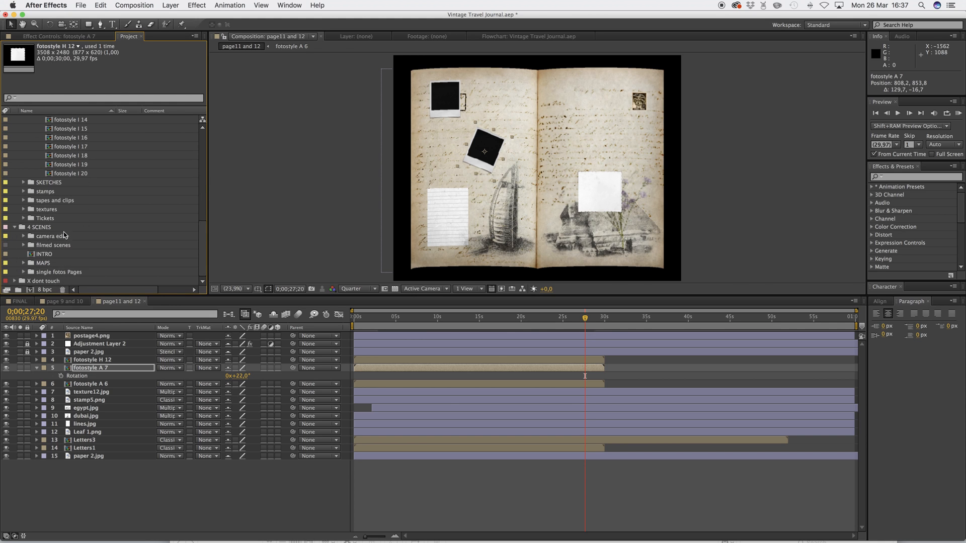
double_click(48, 237)
scroll(101, 252, down, 1)
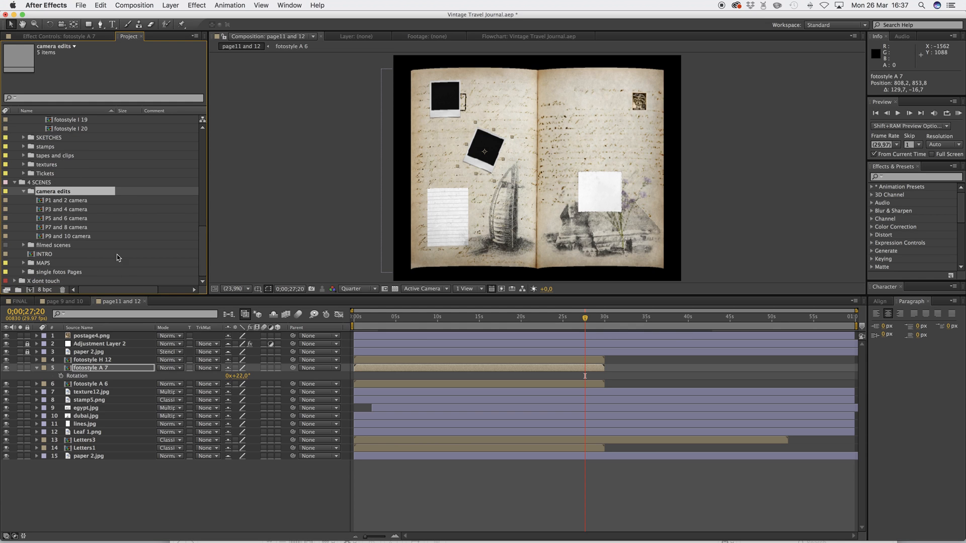
click(61, 235)
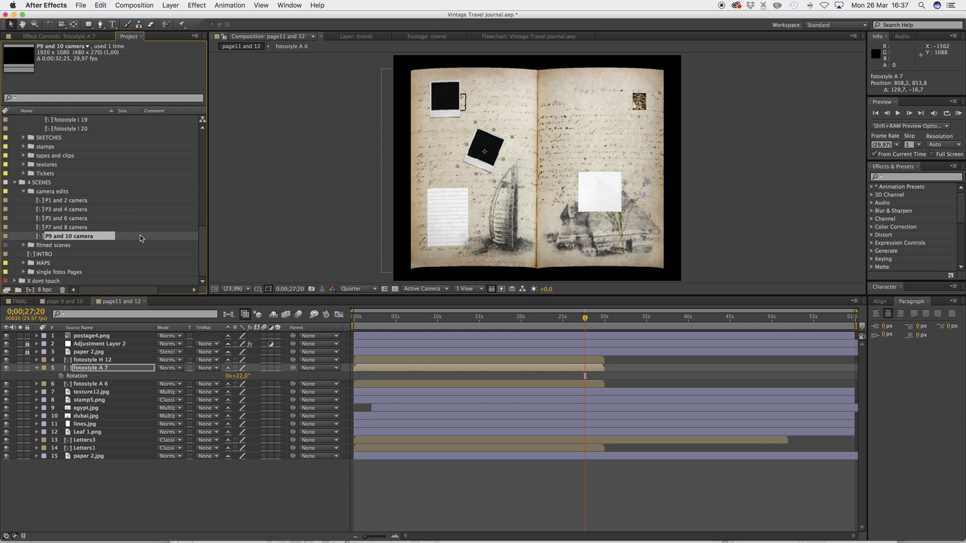
key(super+d)
drag(203, 229, 204, 243)
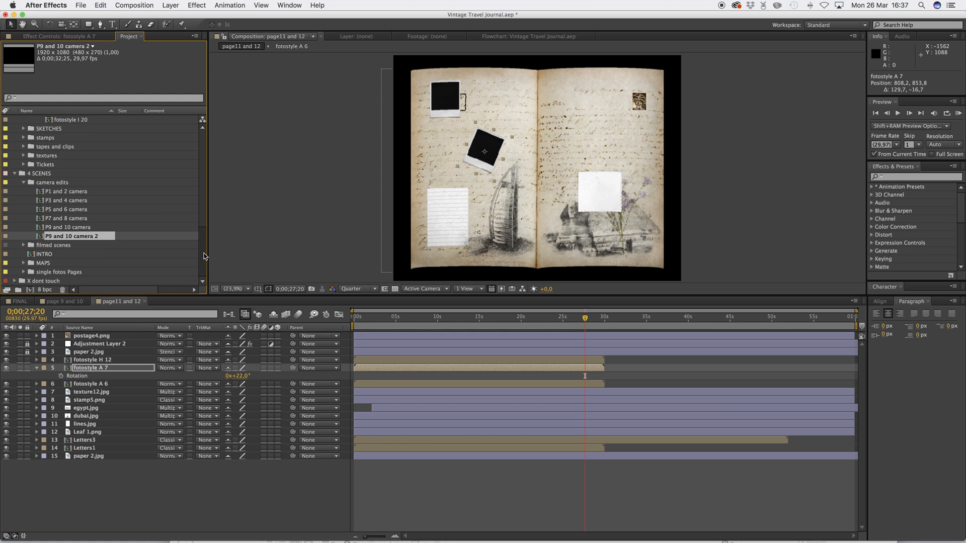
key(Return)
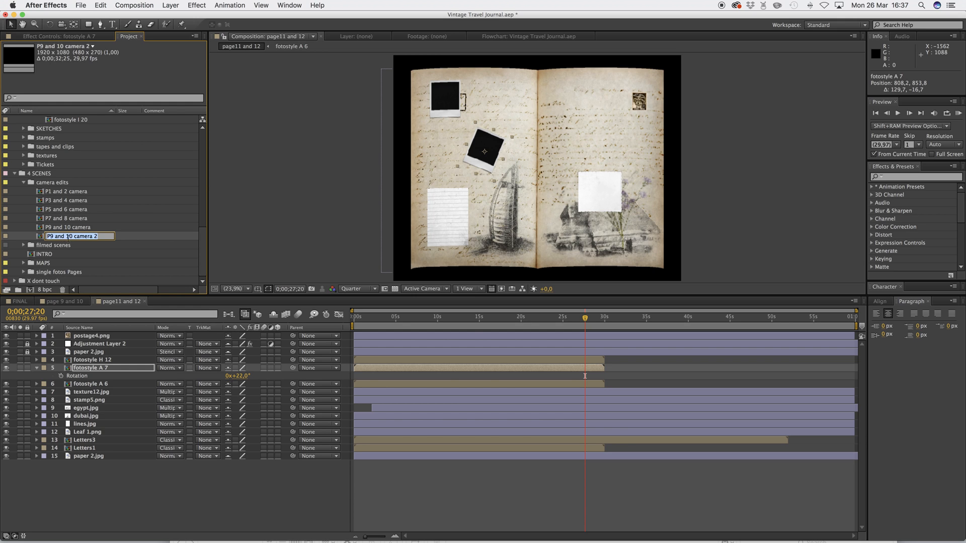
double_click(51, 236)
key(Return)
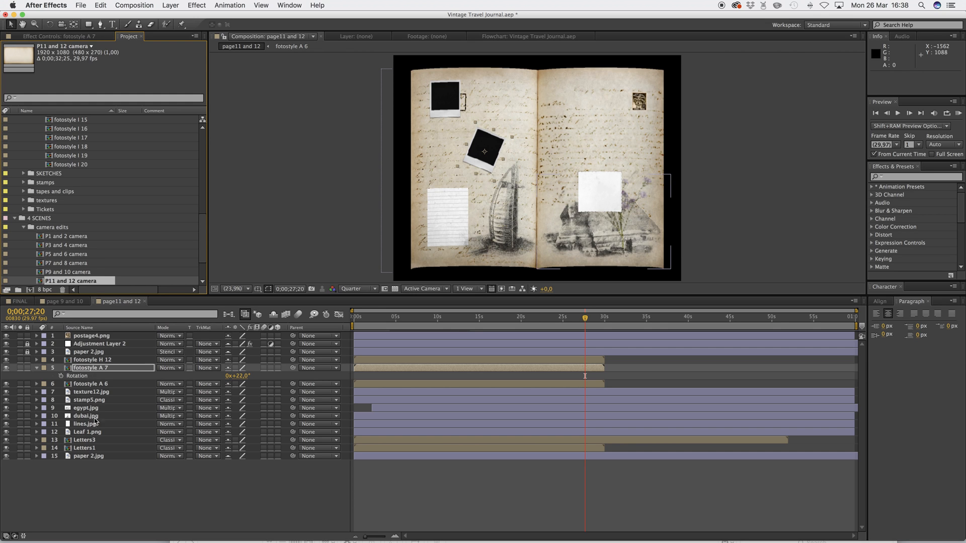
Create a folder named fotos 11 and 12 inside 2 EDIT ME.
click(93, 362)
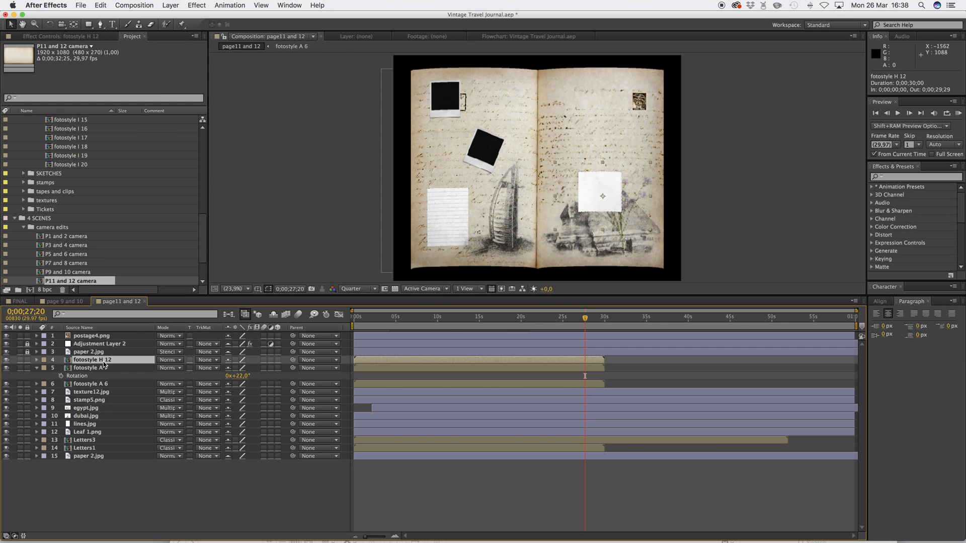
drag(202, 246, 201, 172)
drag(64, 266, 203, 128)
click(14, 147)
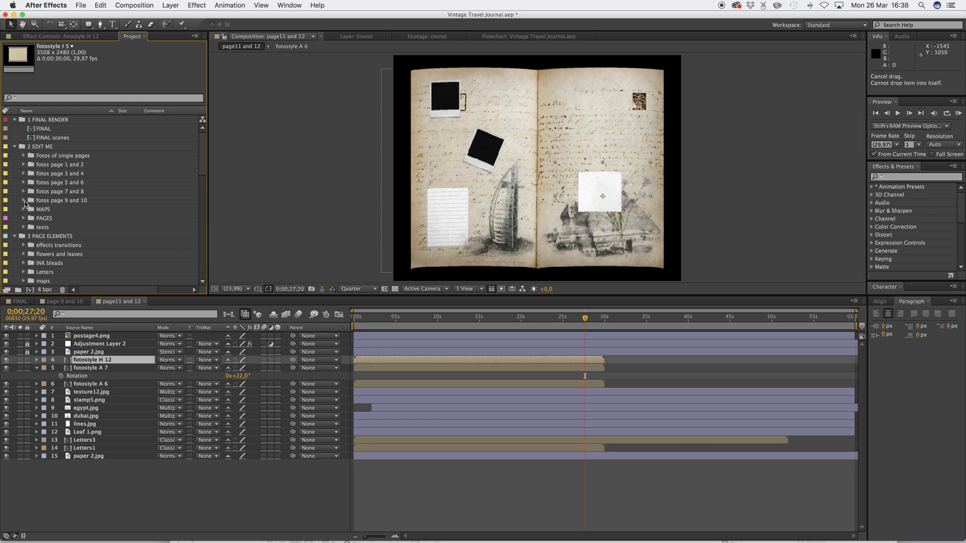
click(46, 147)
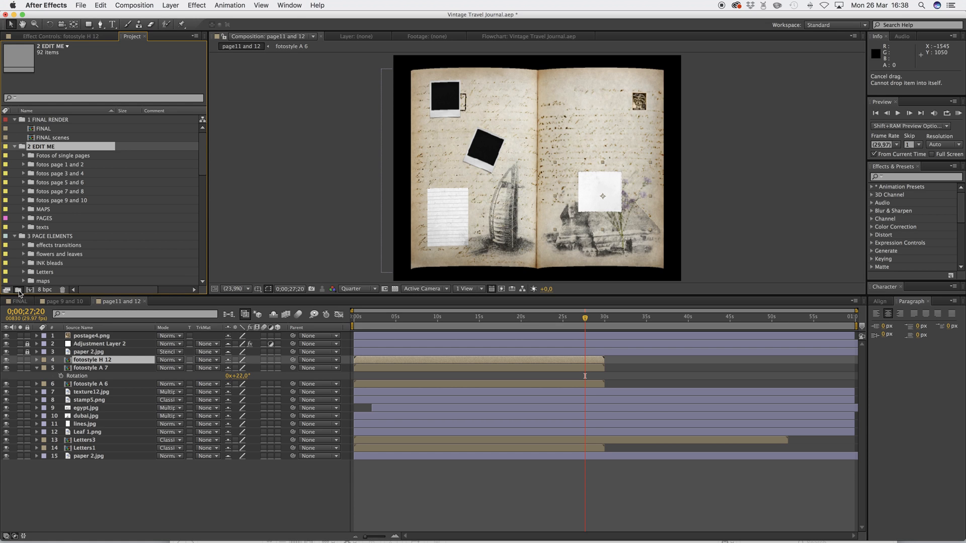
click(18, 290)
text(fotos 11 and 12)
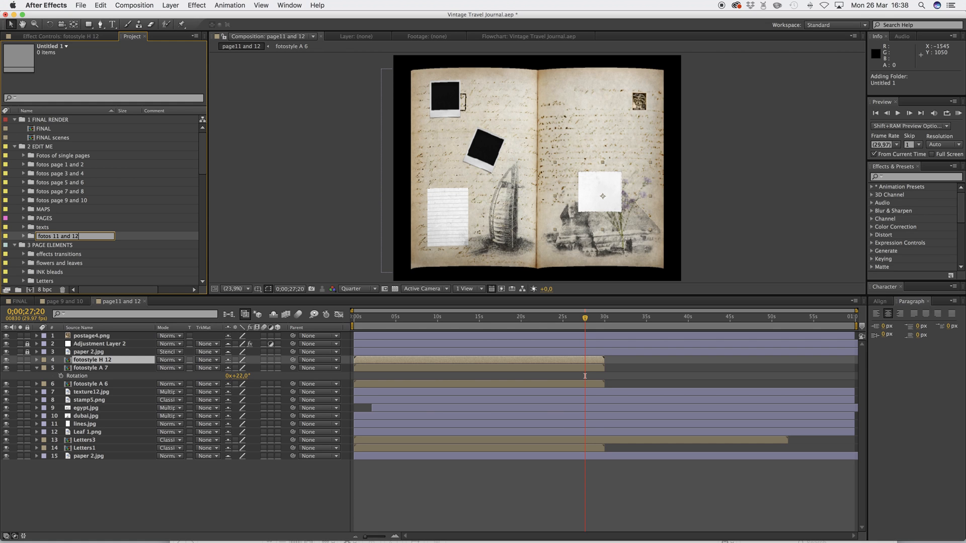
key(Return)
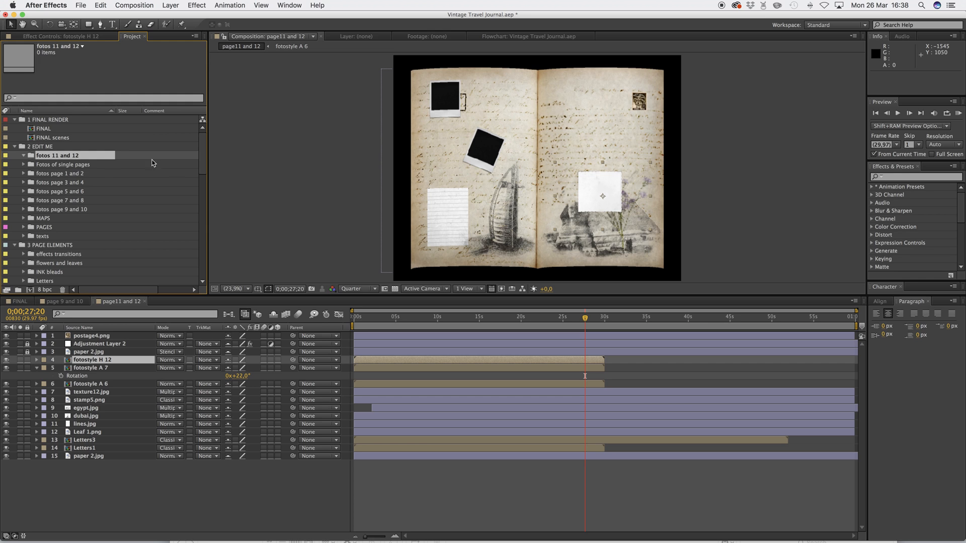
Reveal fotostyle H 12's source in the project, move it into the fotos 11 and 12 folder, and view its contents.
scroll(109, 160, down, 10)
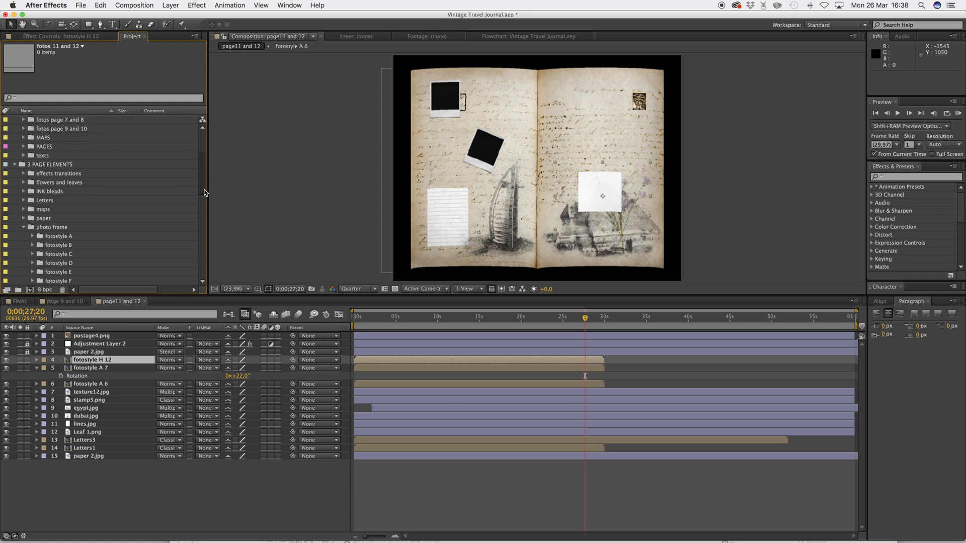
right_click(78, 361)
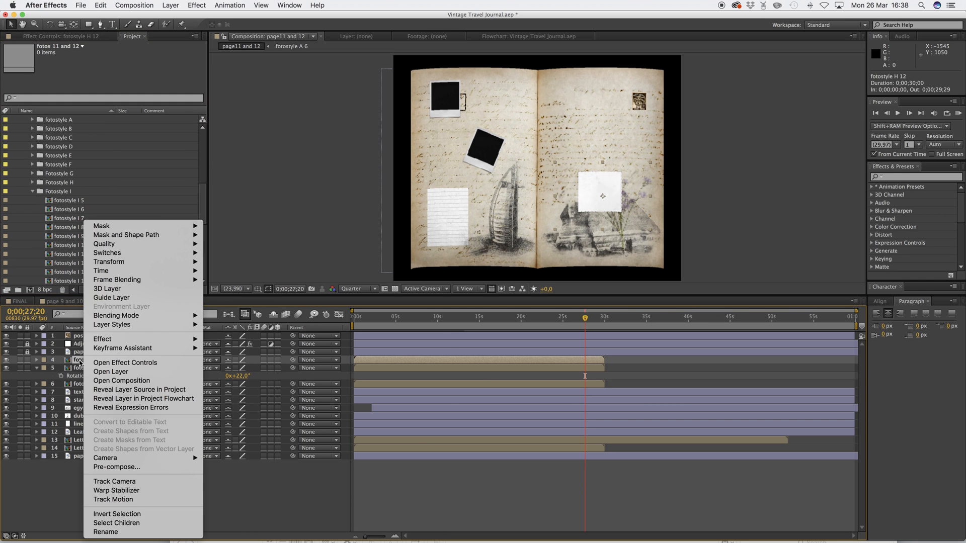
click(146, 390)
drag(76, 194, 63, 160)
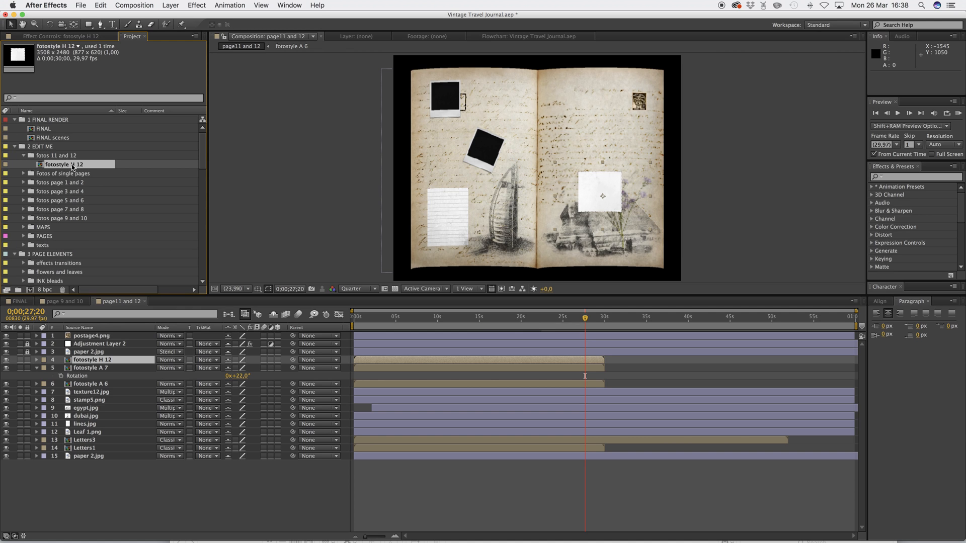
double_click(74, 164)
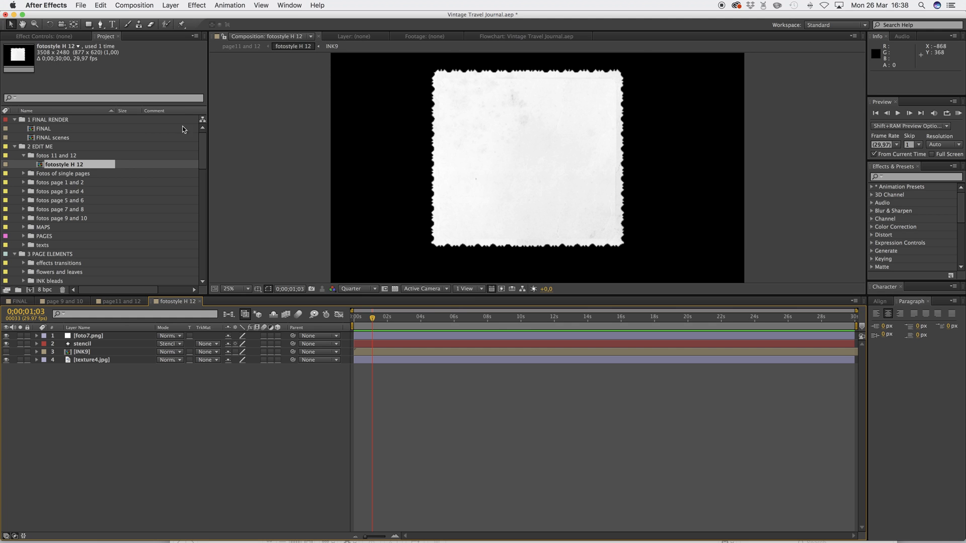
click(241, 46)
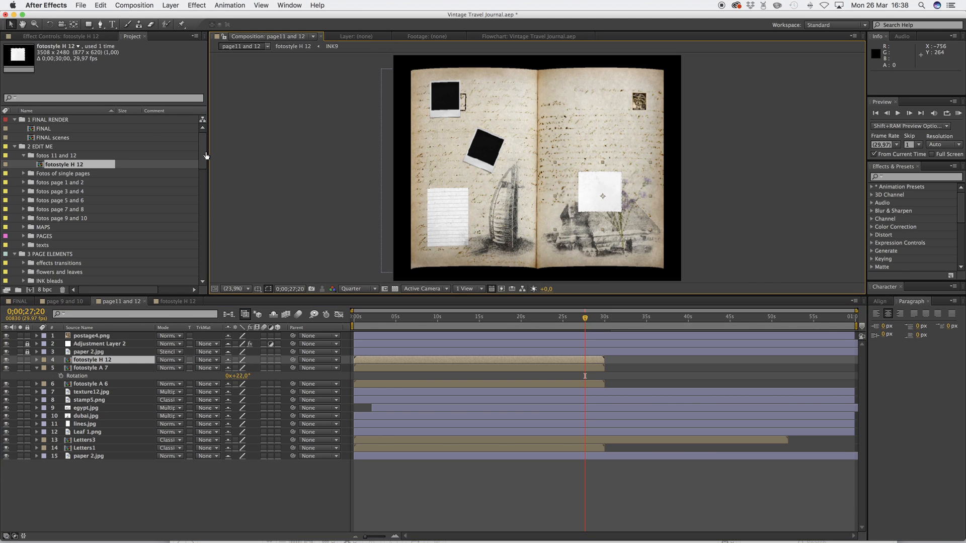
Open the P11 and 12 camera composition from the camera edits folder.
scroll(92, 246, down, 10)
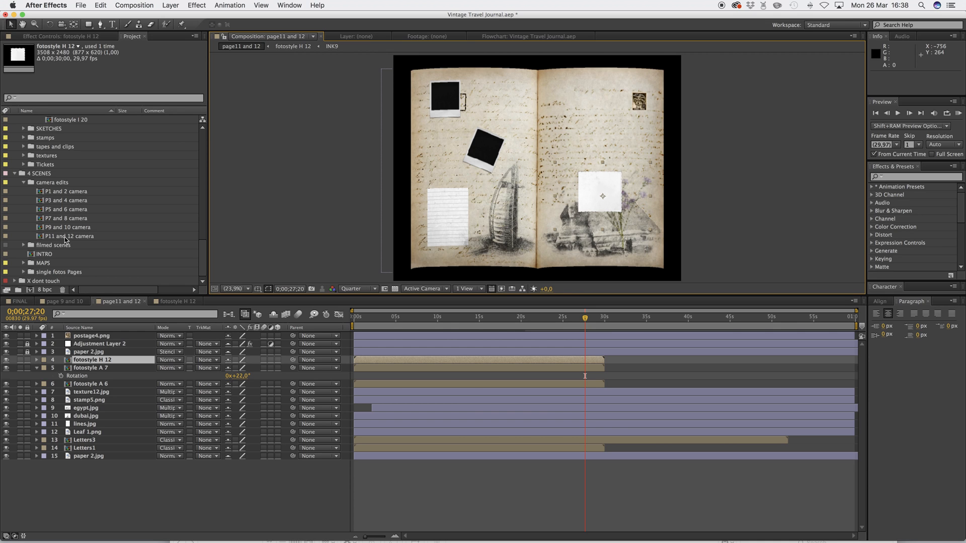
click(65, 236)
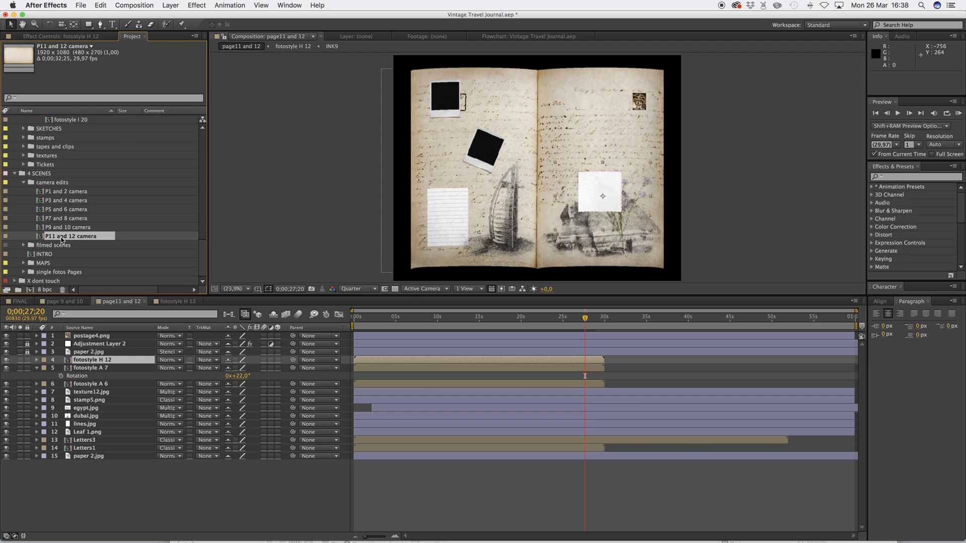
double_click(62, 236)
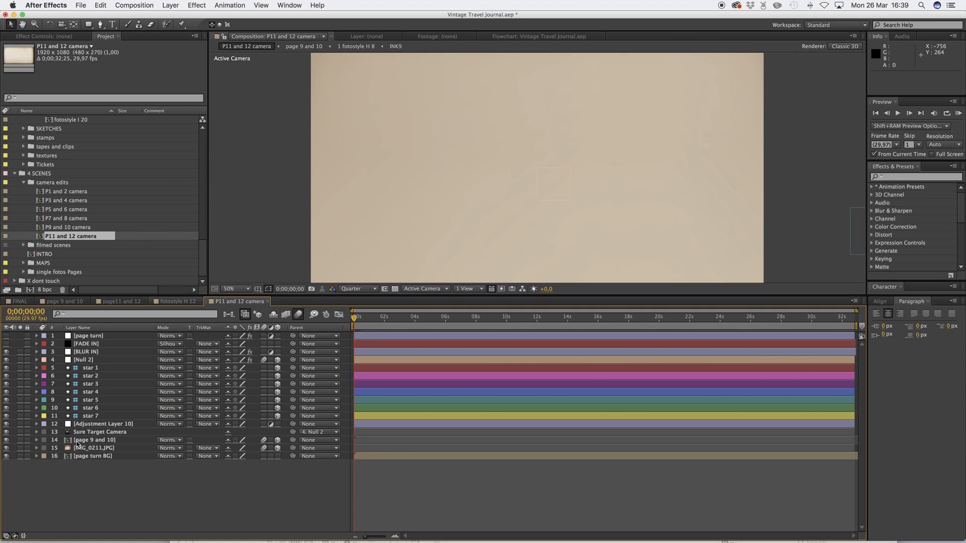
Replace the page 9 and 10 layer in the P11 and 12 camera composition with page11 and 12 from the PAGES folder.
drag(203, 259, 208, 143)
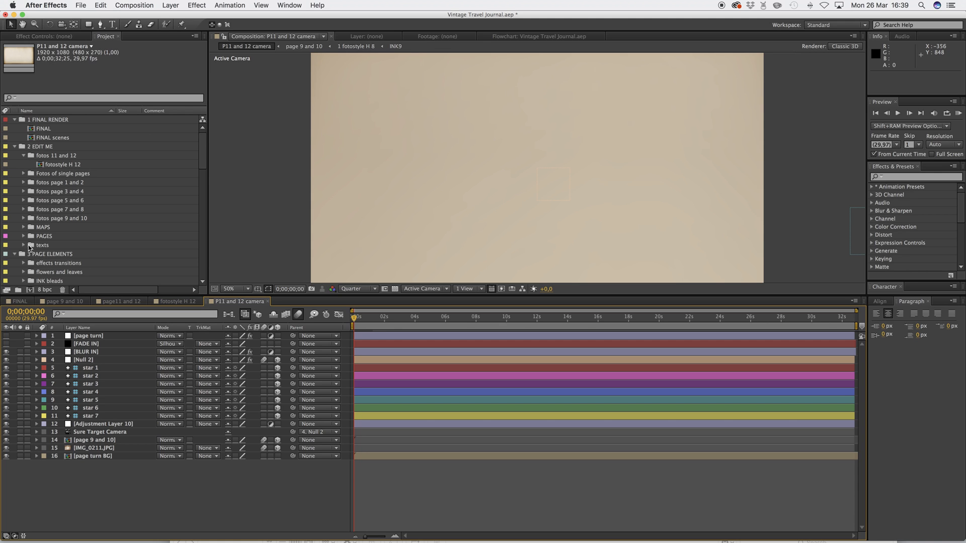
drag(204, 153, 205, 170)
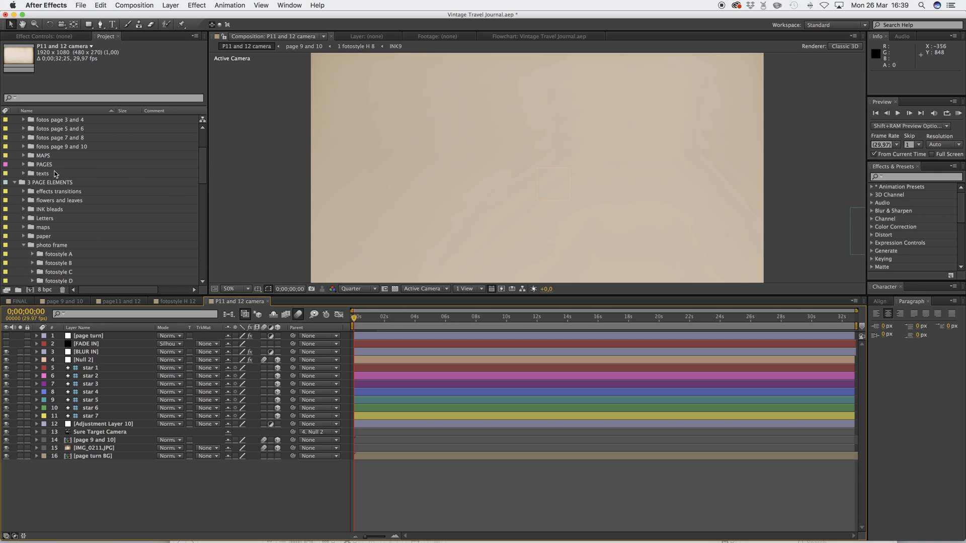
click(26, 164)
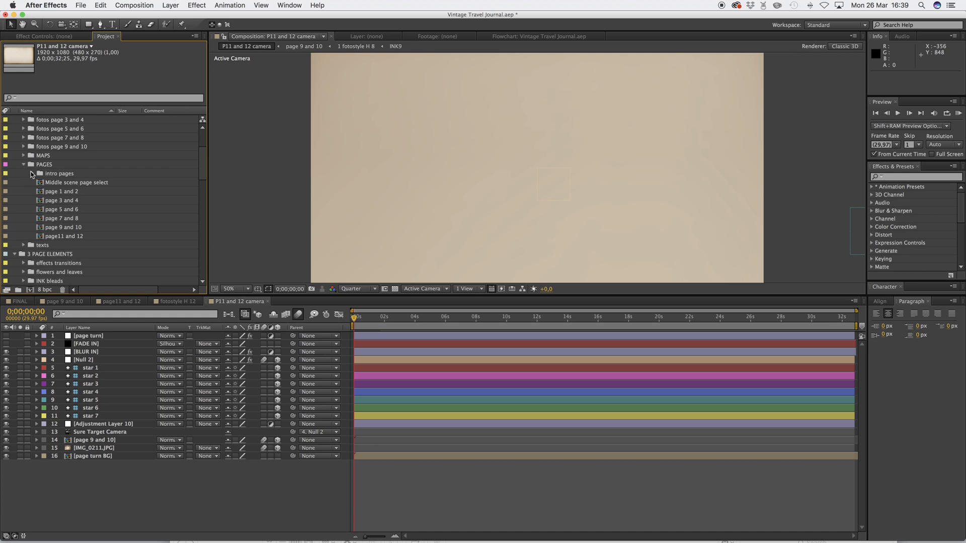
click(65, 237)
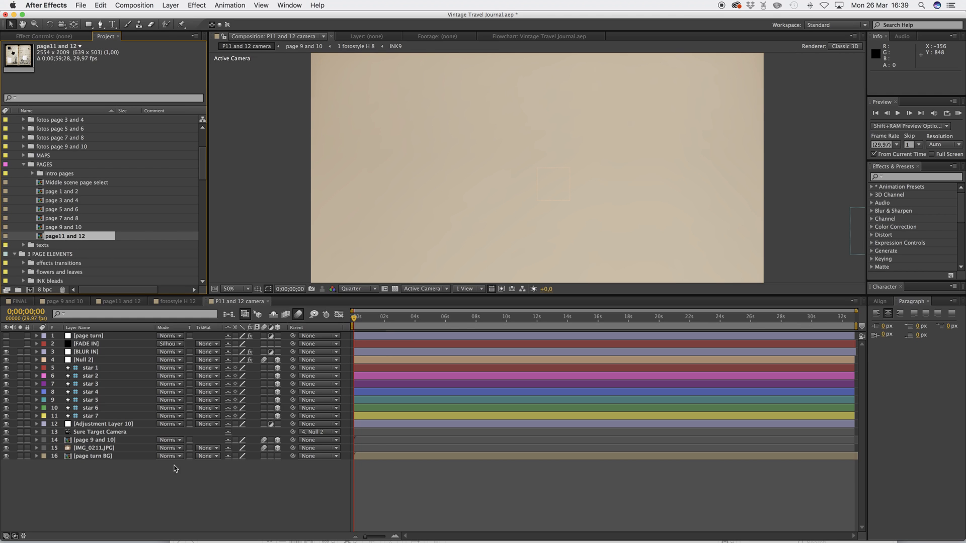
click(95, 441)
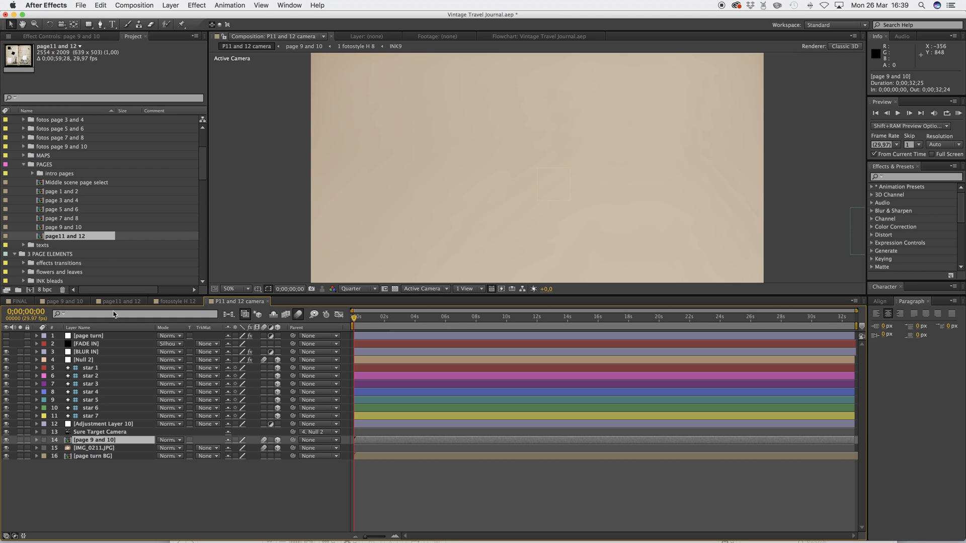
drag(83, 241, 94, 440)
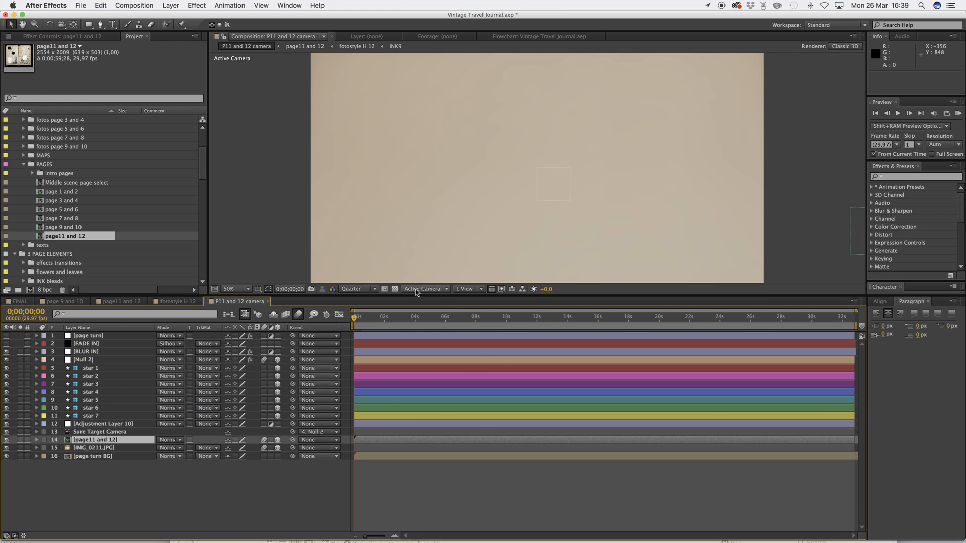
Switch the composition to the Front view and move star 1 onto the upper Polaroid frame of the left page.
click(433, 293)
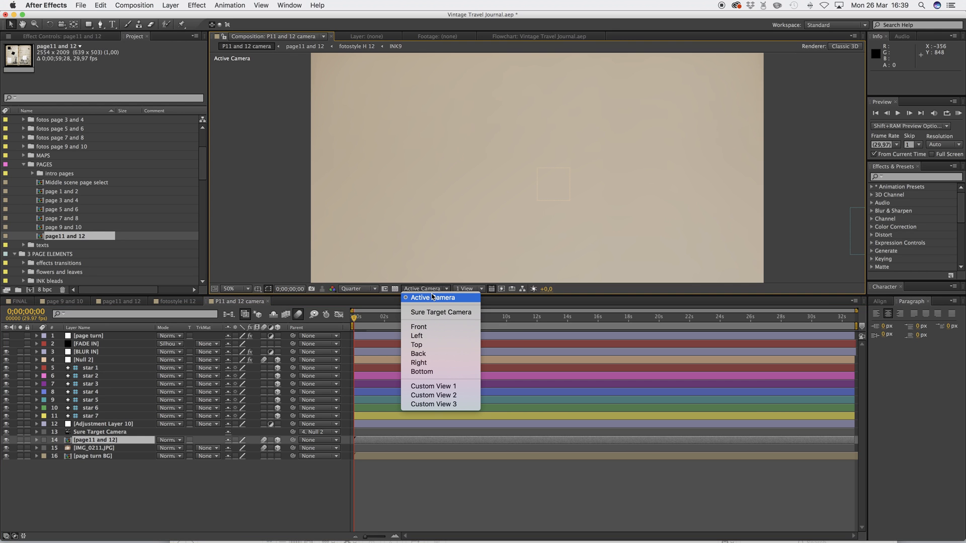
click(422, 330)
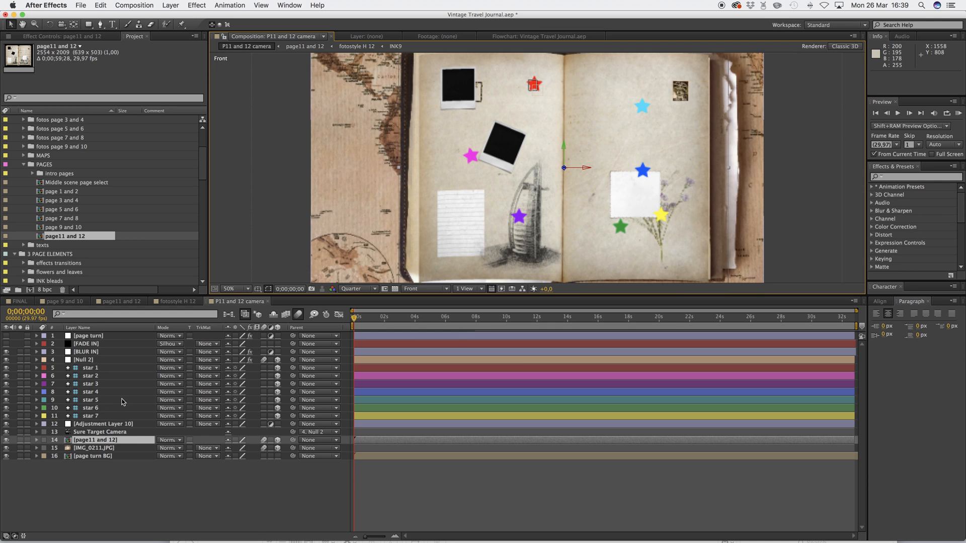
click(91, 368)
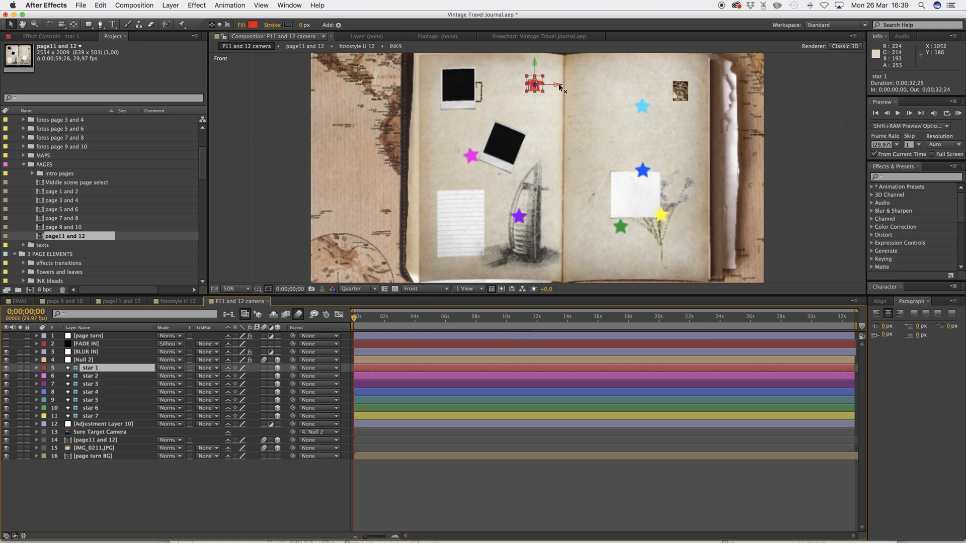
drag(558, 88, 486, 91)
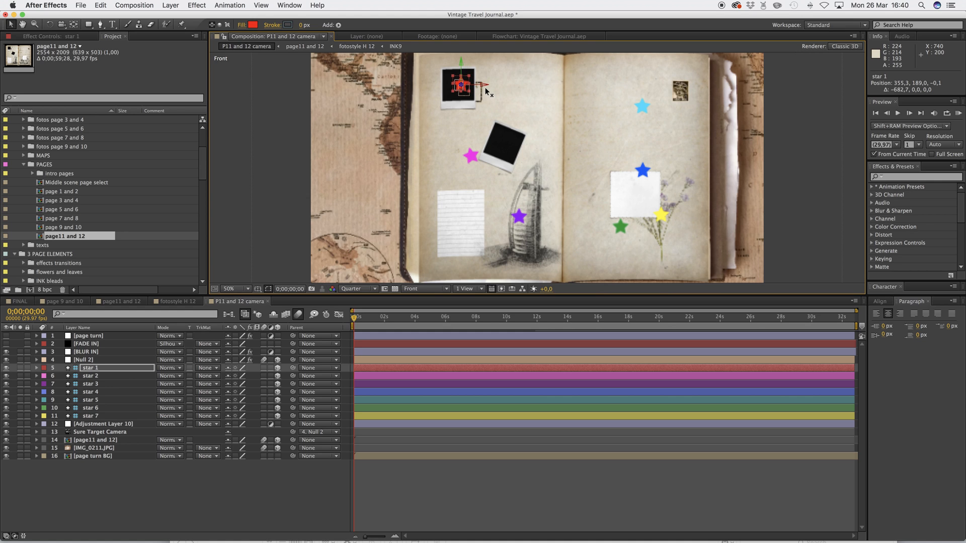
Move star 2 onto the tilted Polaroid frame and star 3 onto the white square frame of the right page.
click(90, 376)
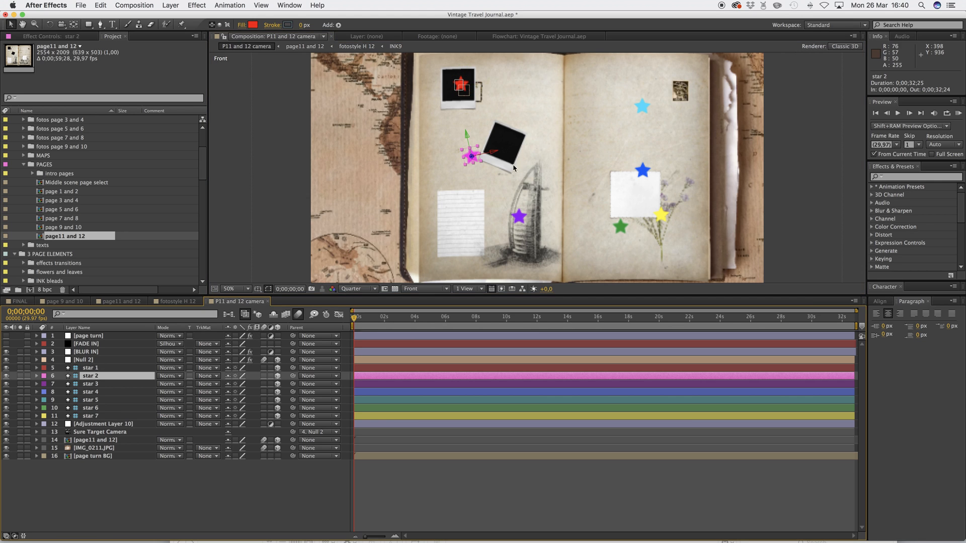
drag(492, 154, 531, 145)
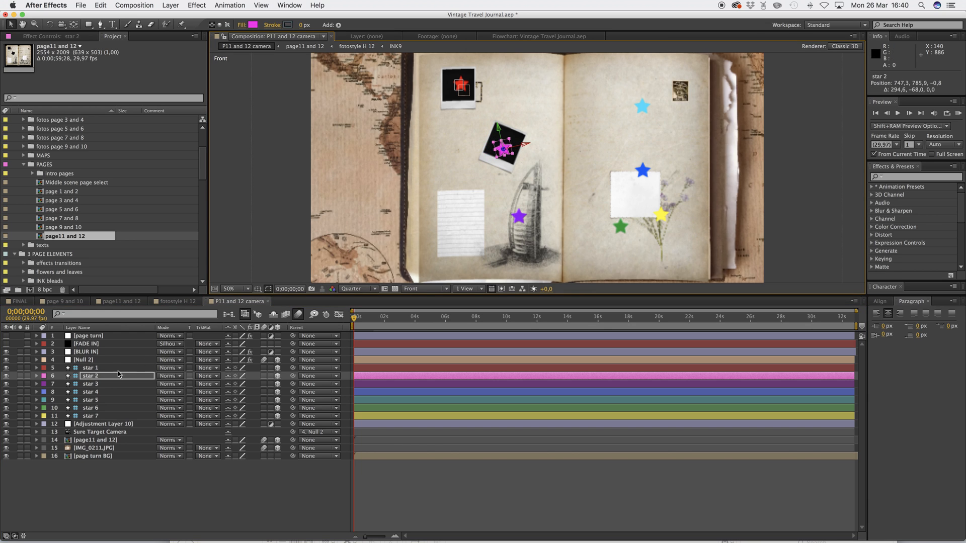
click(97, 385)
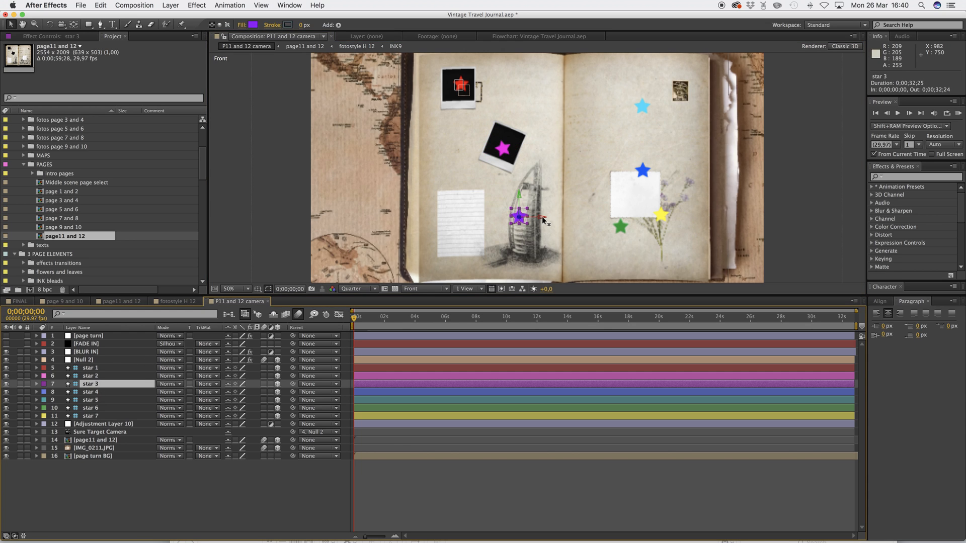
drag(627, 213, 641, 170)
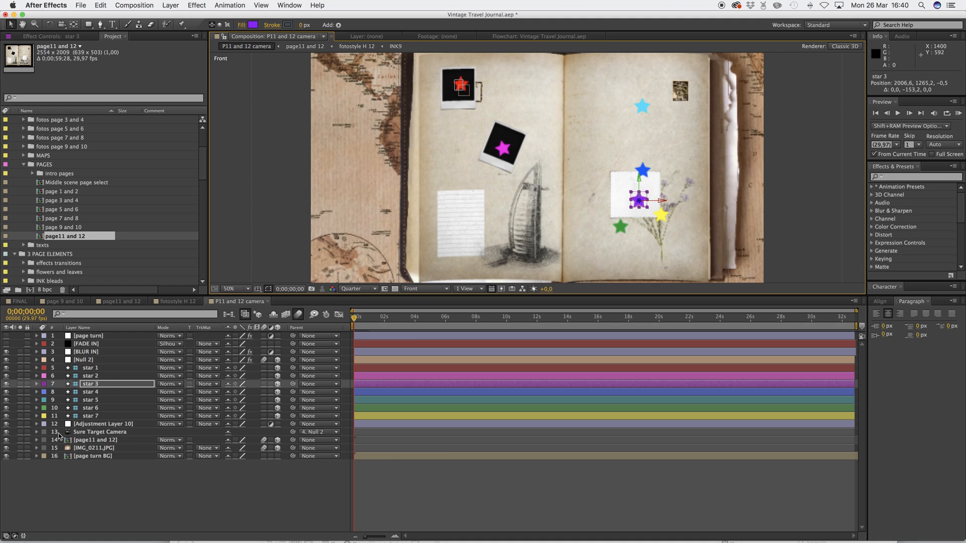
Hide the unused layers star 4, star 5, star 6 and star 7.
click(101, 416)
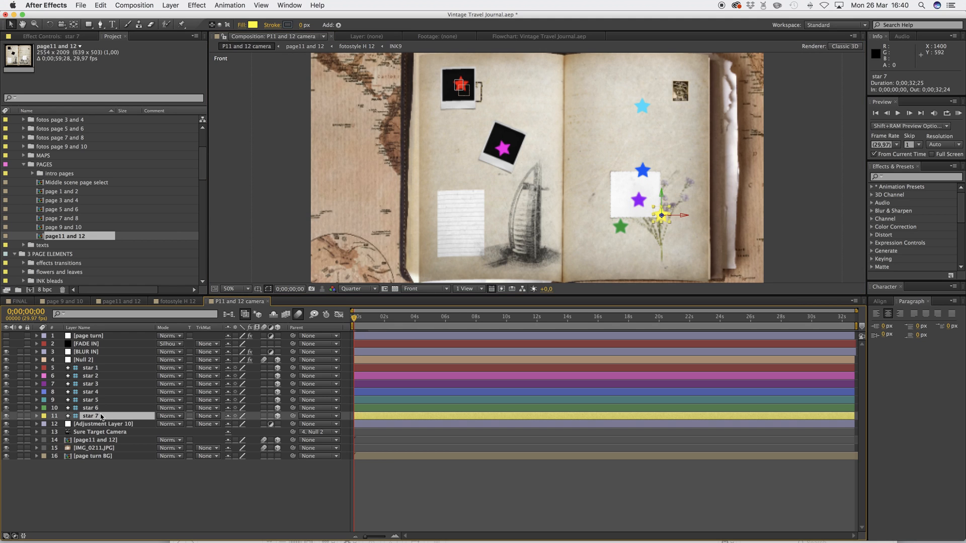
shift+click(99, 400)
shift+click(99, 392)
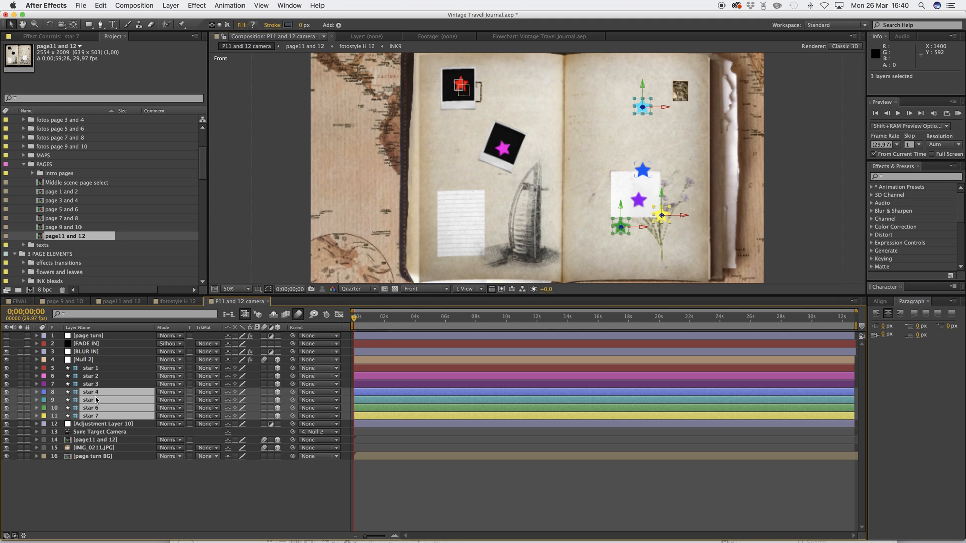
drag(6, 415, 6, 391)
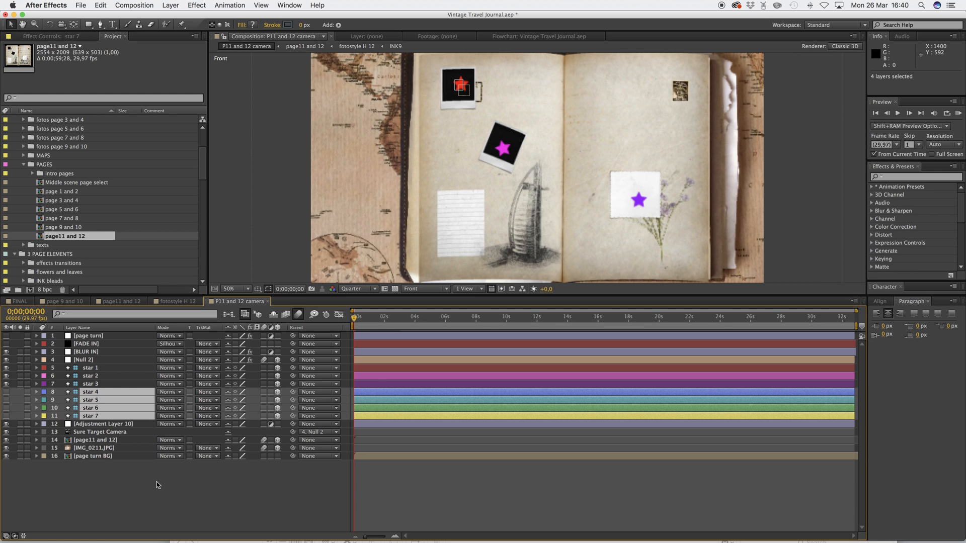
click(183, 506)
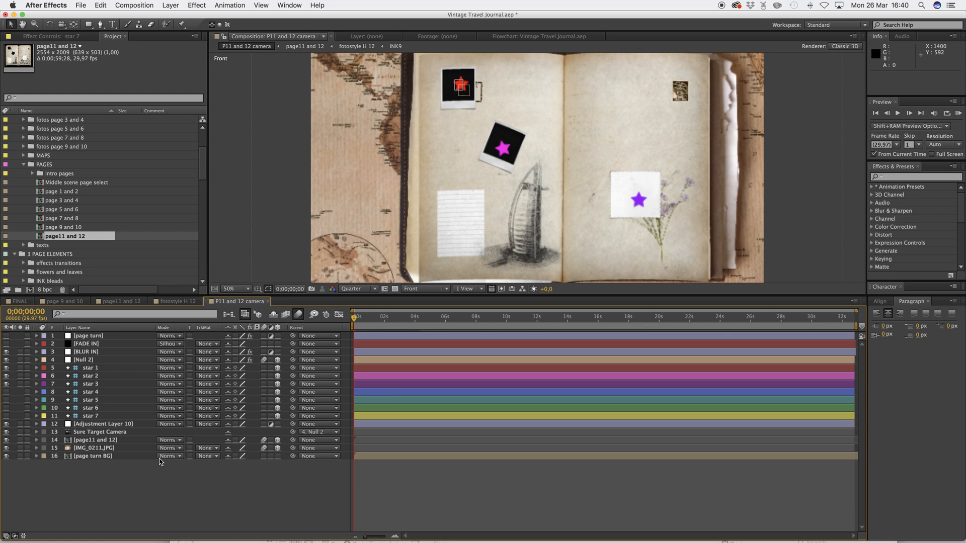
Show the Sure Target effect controls of the Null 2 layer and examine the Dolly settings.
click(94, 425)
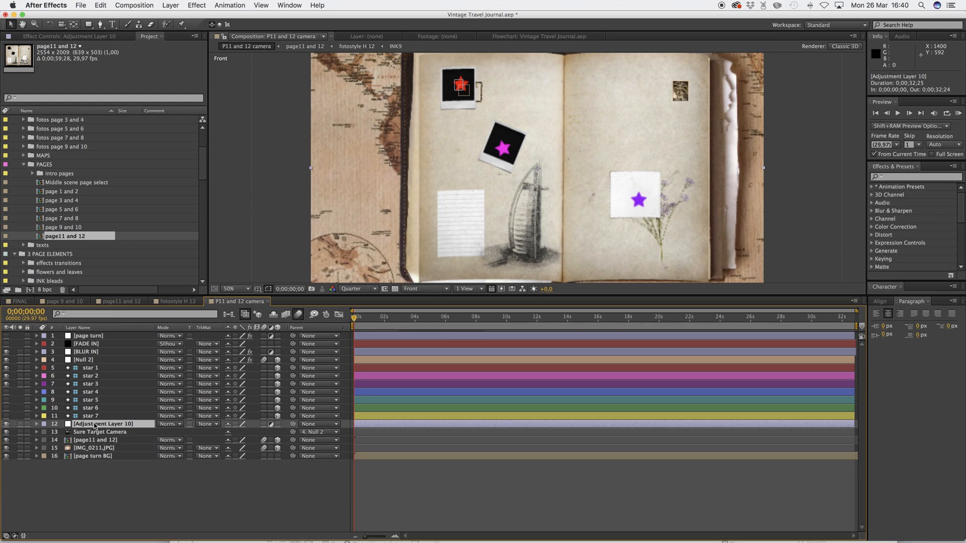
click(70, 37)
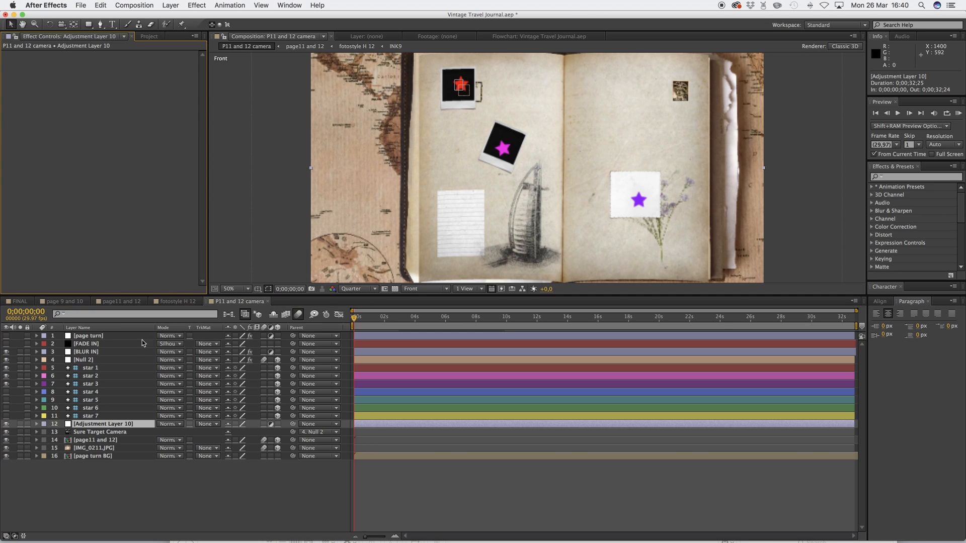
click(89, 360)
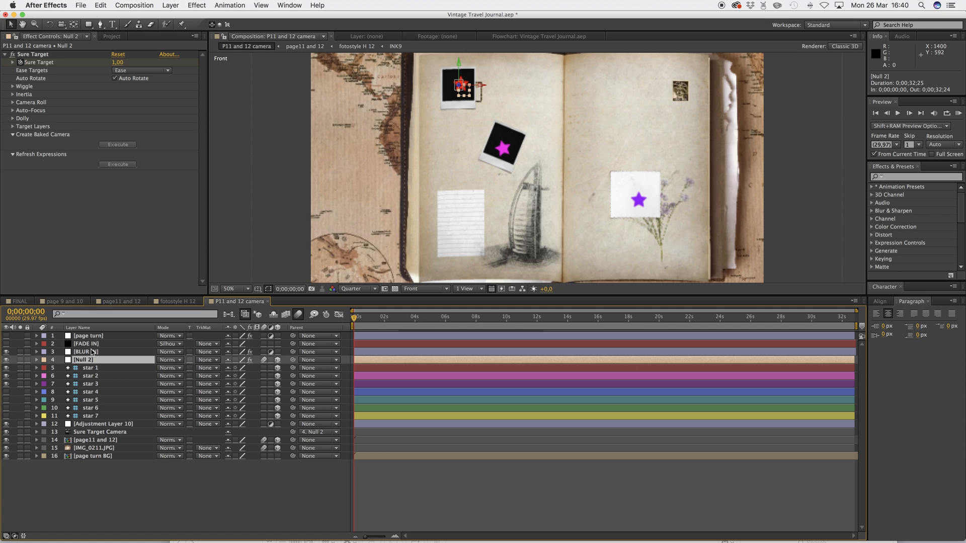
click(13, 119)
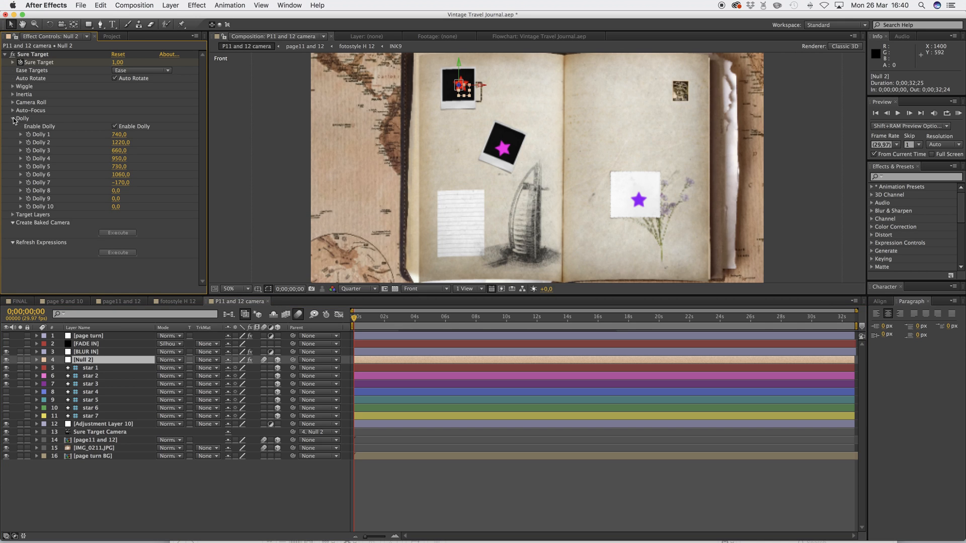
click(13, 119)
click(13, 118)
click(13, 119)
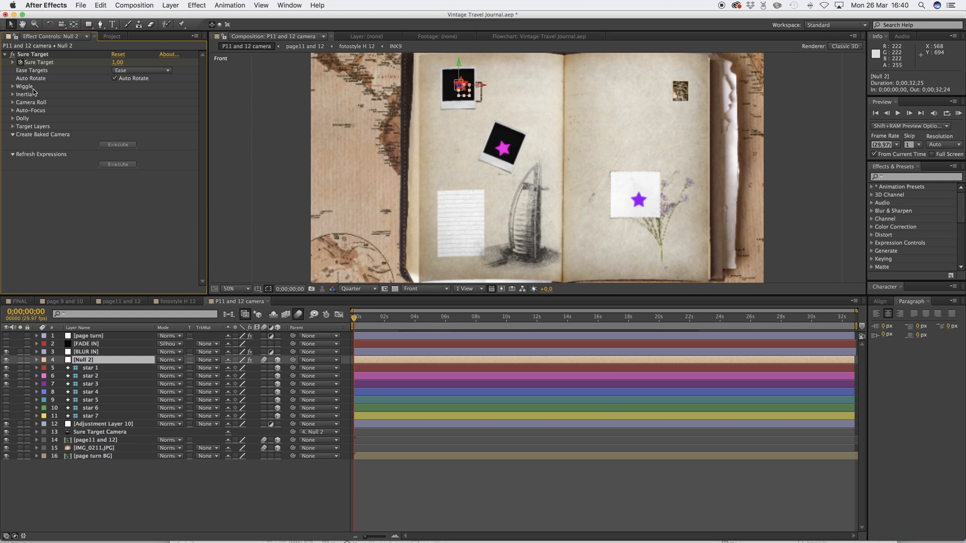
Set Target 4, Target 5 and Target 6 in Sure Target's Target Layers to None.
click(11, 127)
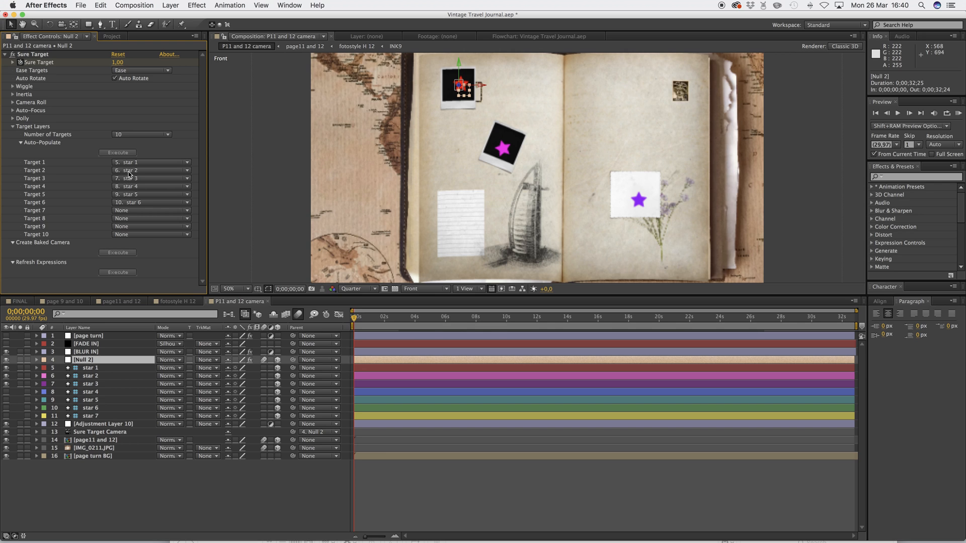
click(138, 188)
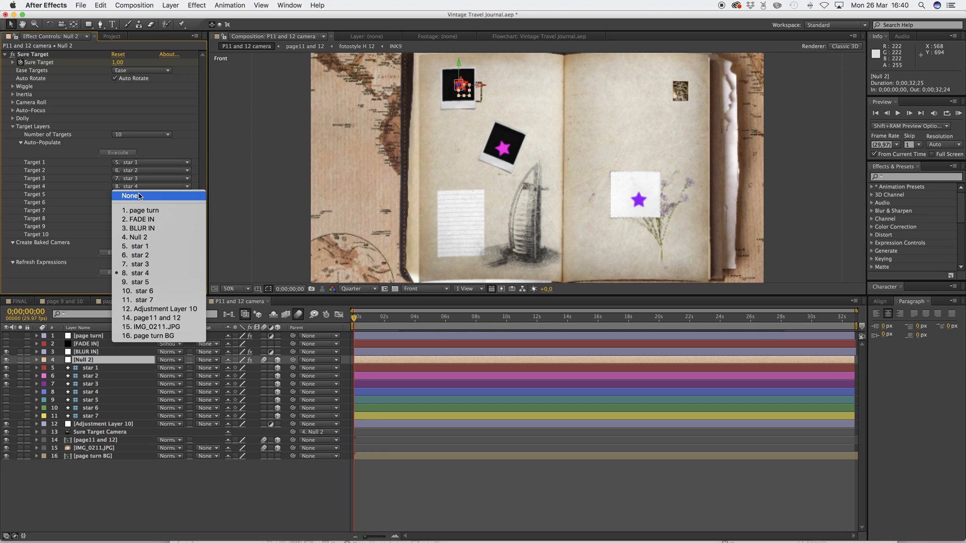
click(139, 191)
click(140, 196)
click(141, 203)
click(141, 204)
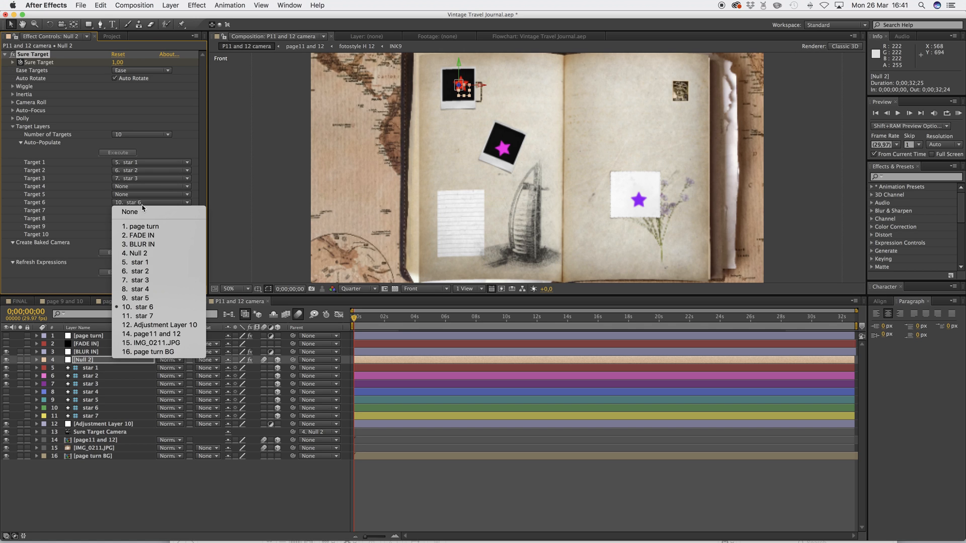
click(142, 211)
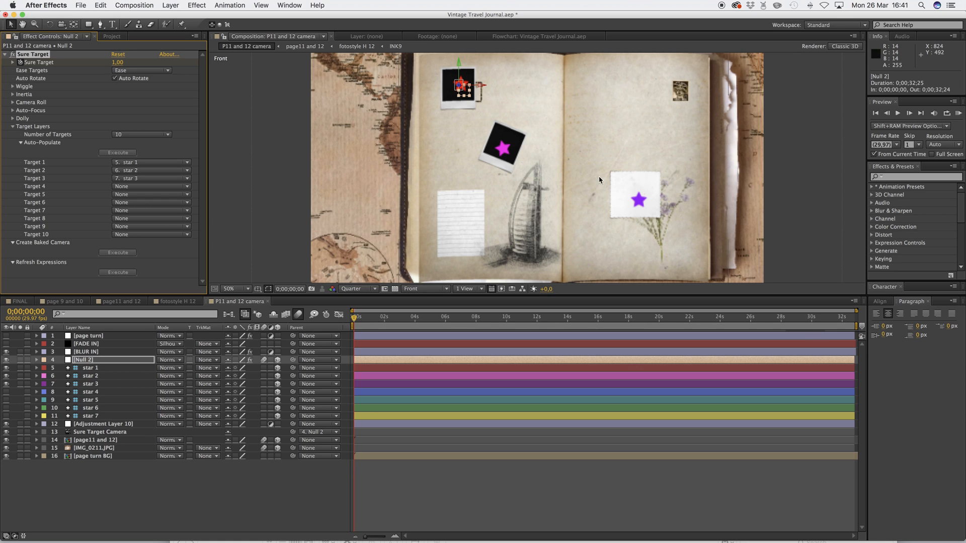
Reveal Null 2's keyframed properties and step through the Sure Target keyframes from the start to 0;00;15;01.
click(92, 361)
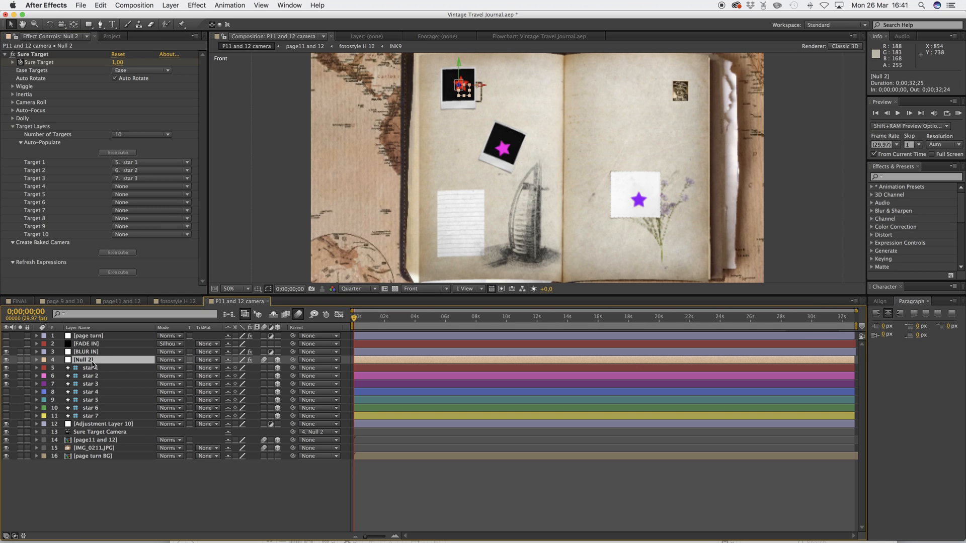
key(u)
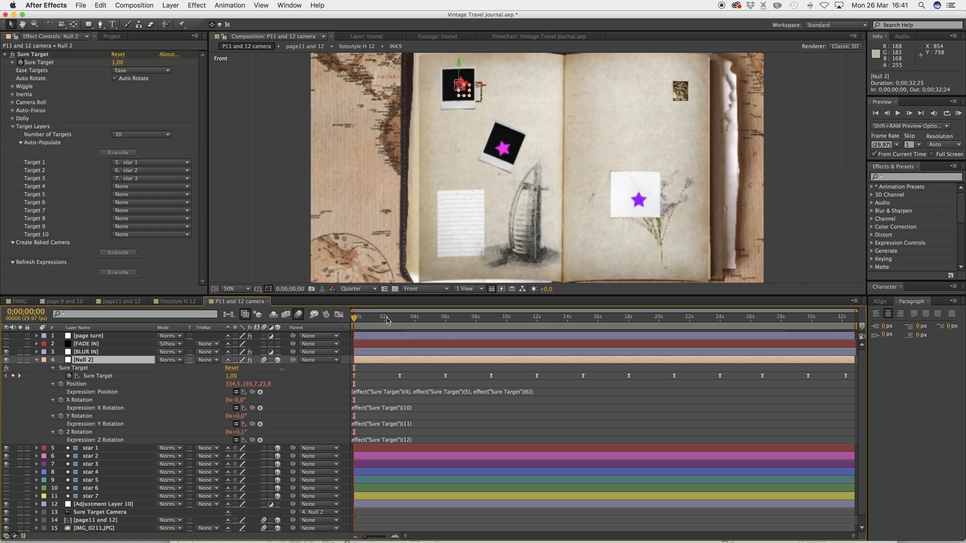
drag(368, 322, 353, 322)
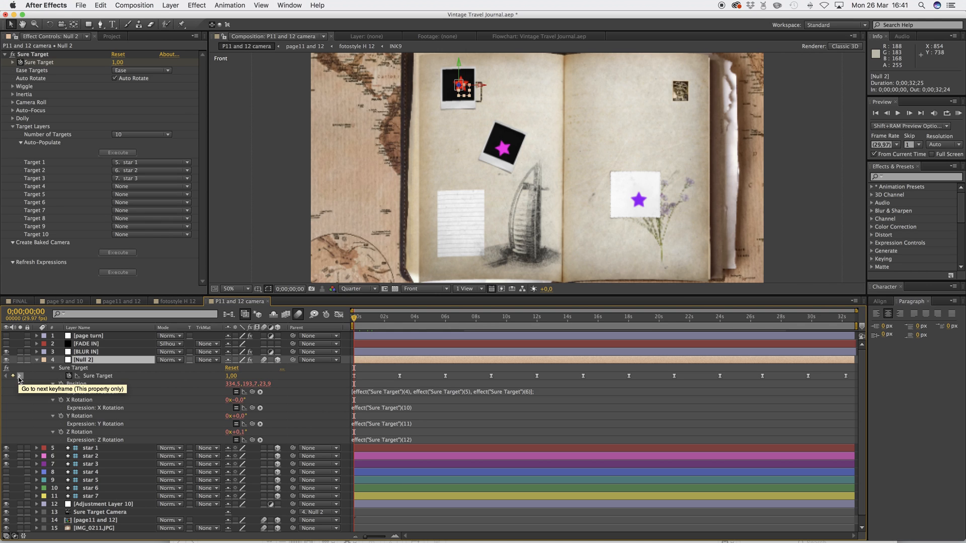
click(19, 376)
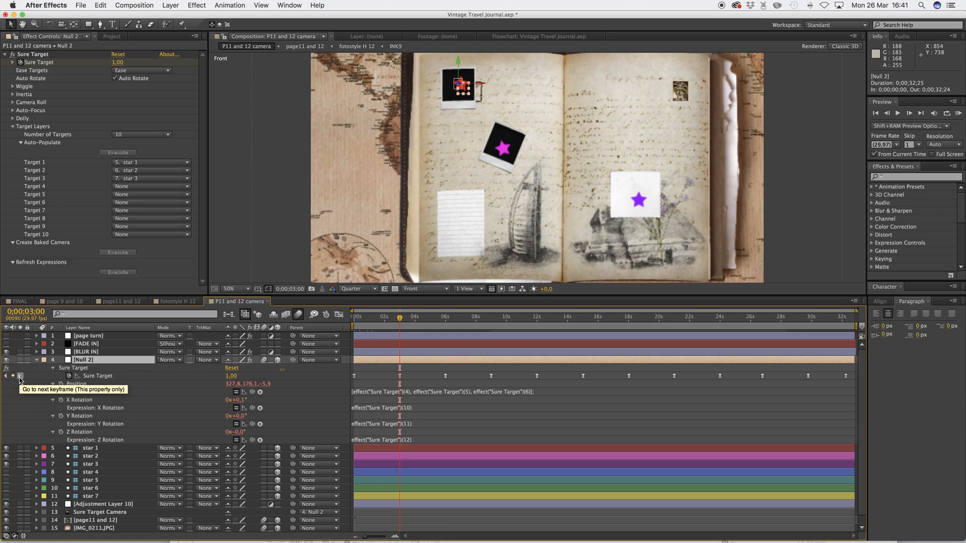
click(19, 376)
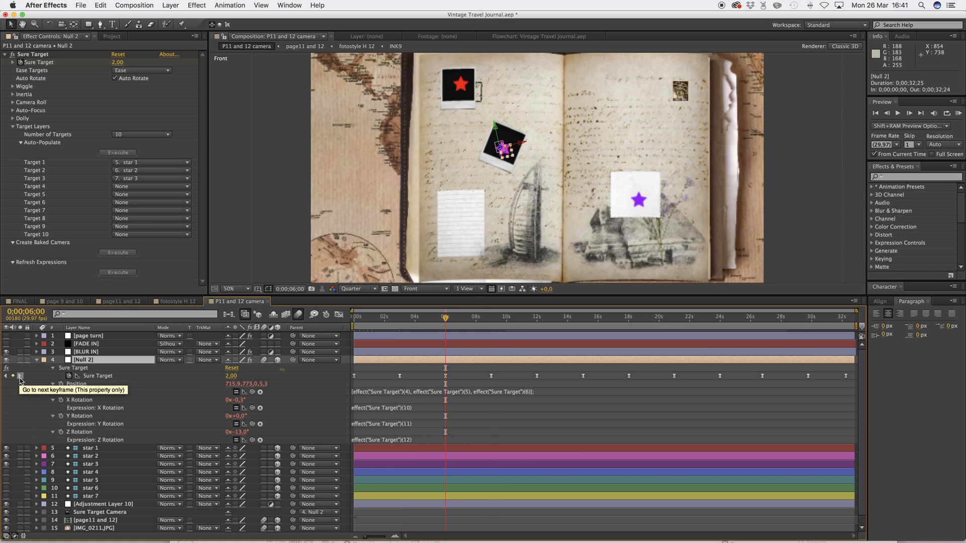
click(19, 376)
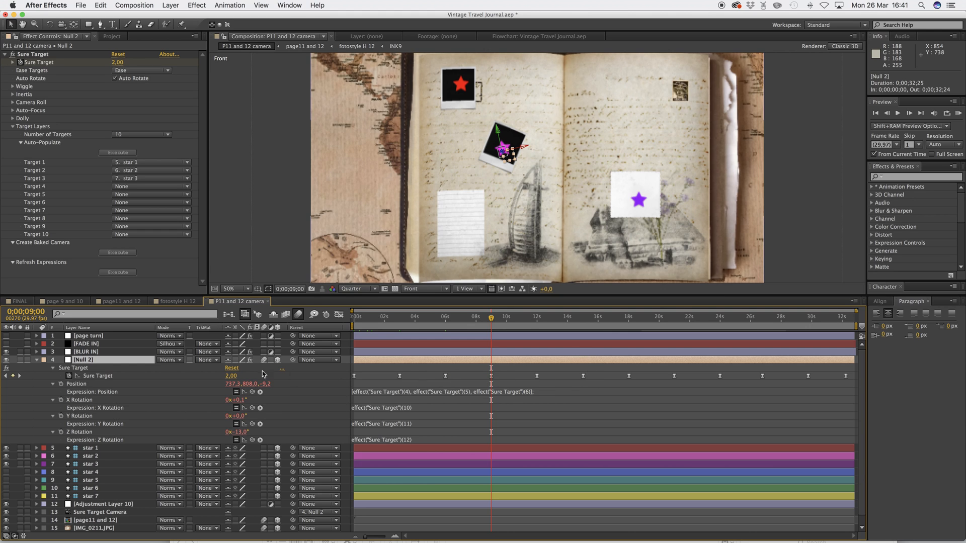
click(19, 376)
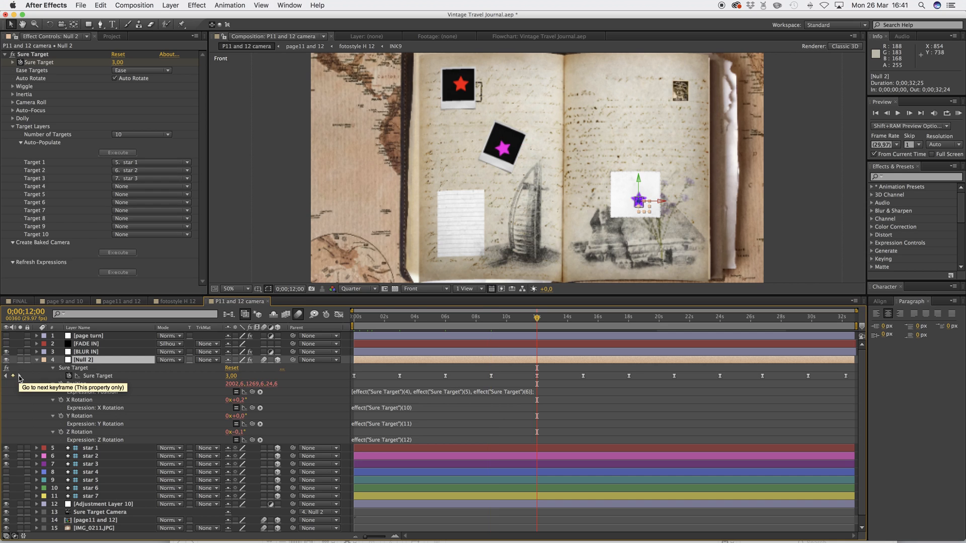
click(20, 376)
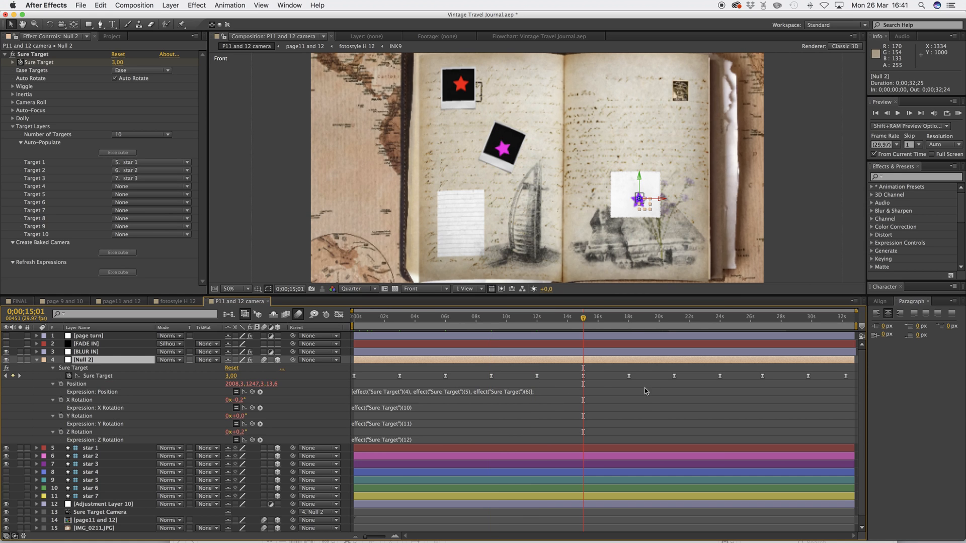
Delete Null 2's Sure Target keyframes from 0;00;18;01 onward and the keyframe at about 3 seconds.
click(20, 376)
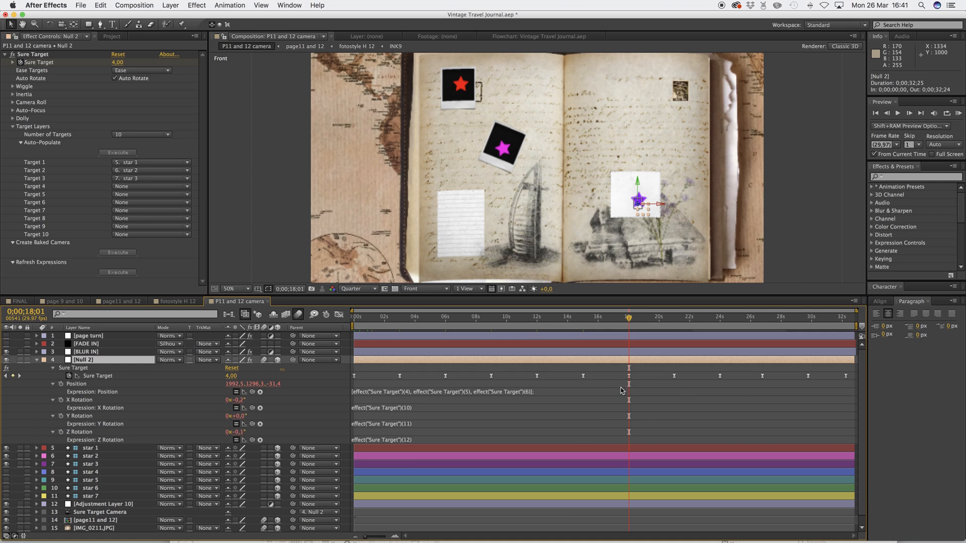
drag(622, 387, 860, 373)
key(Delete)
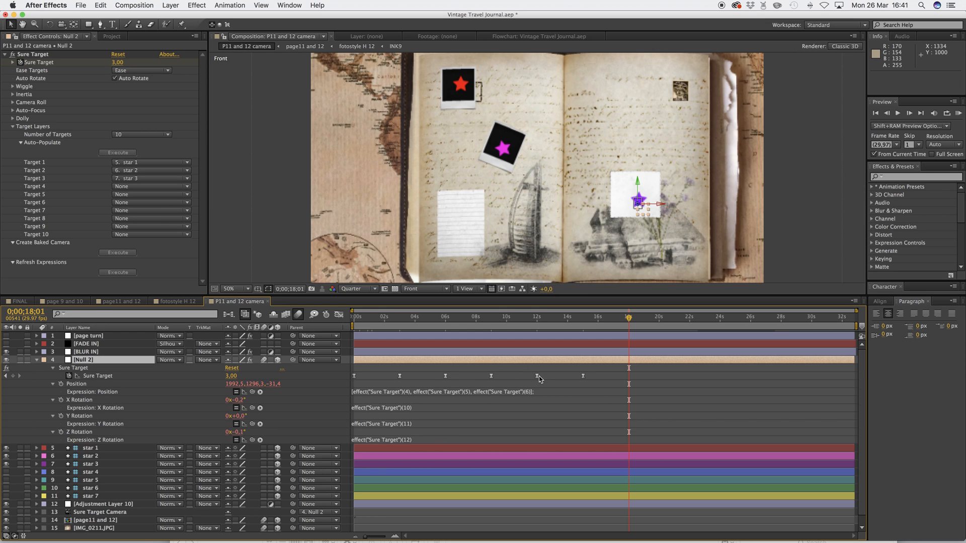
click(619, 369)
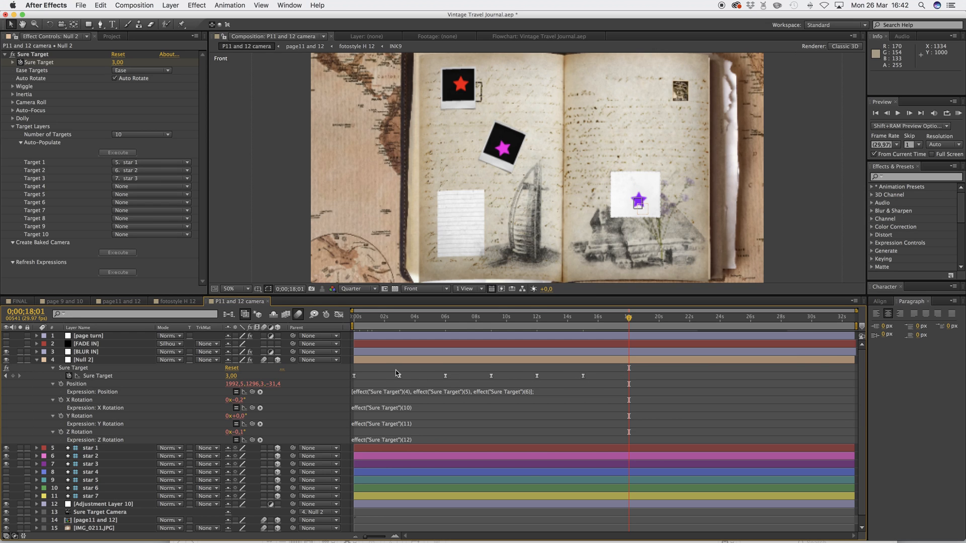
Space the remaining Sure Target keyframes further apart, leaving the first in place and moving the last to 0;00;26;02.
drag(609, 370, 657, 371)
click(507, 384)
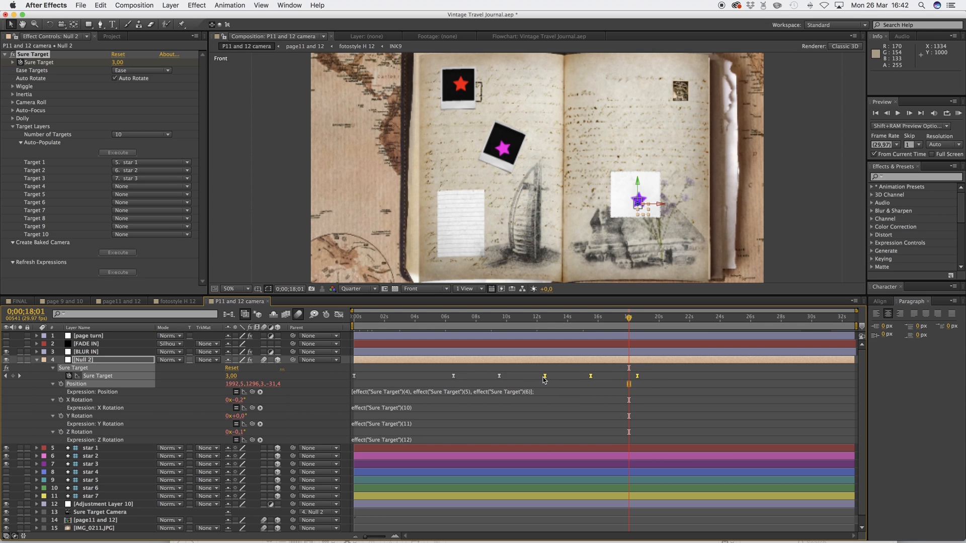
drag(591, 376, 635, 377)
click(675, 383)
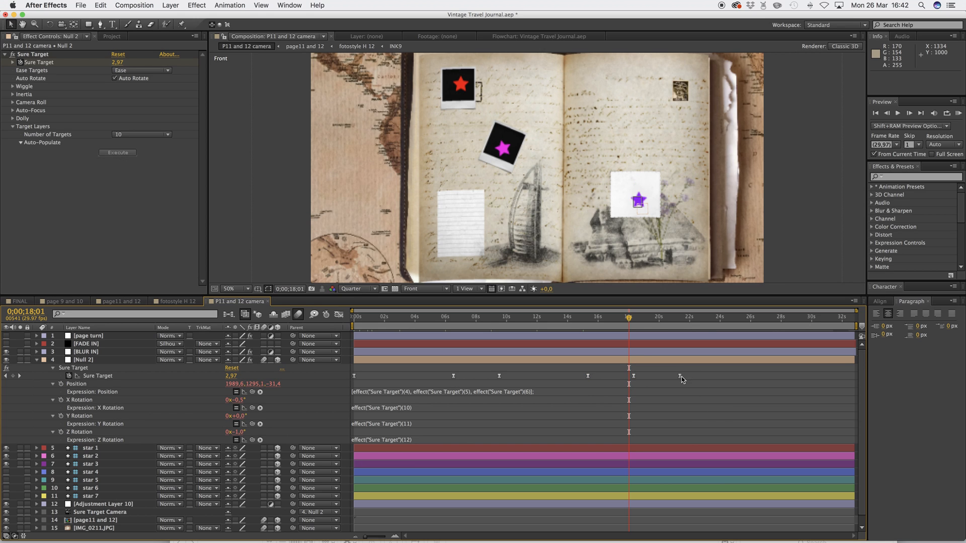
click(679, 376)
drag(680, 377, 751, 381)
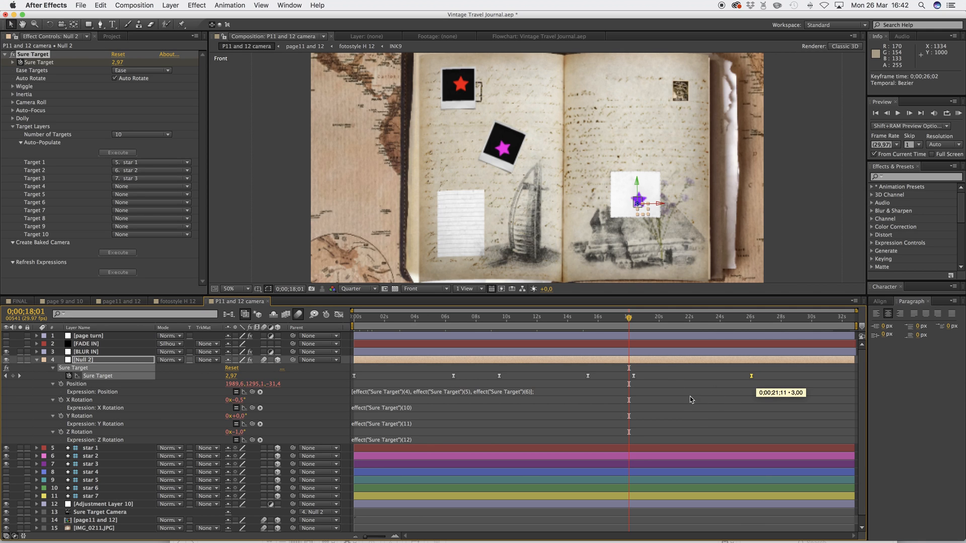
Switch the composition view to Sure Target Camera and run a RAM preview from the start.
click(427, 289)
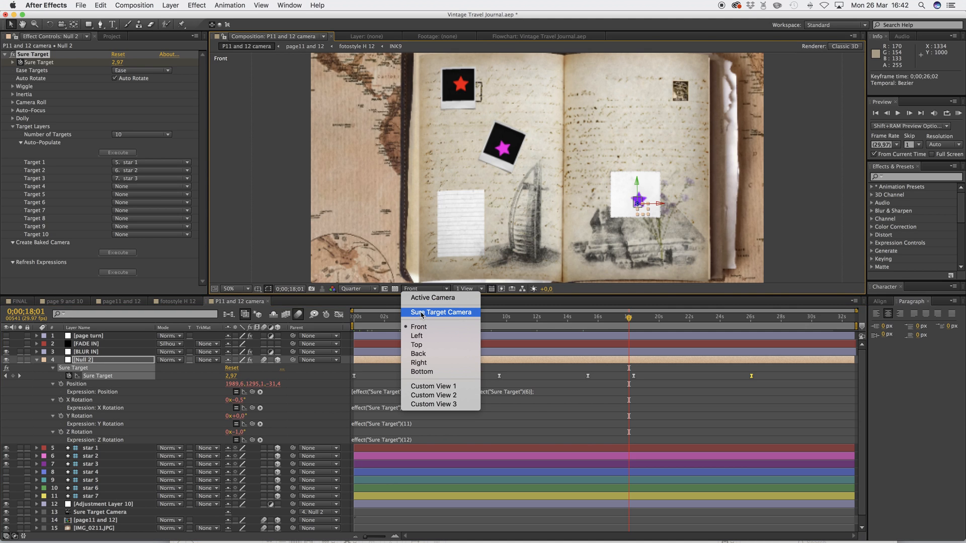
click(425, 313)
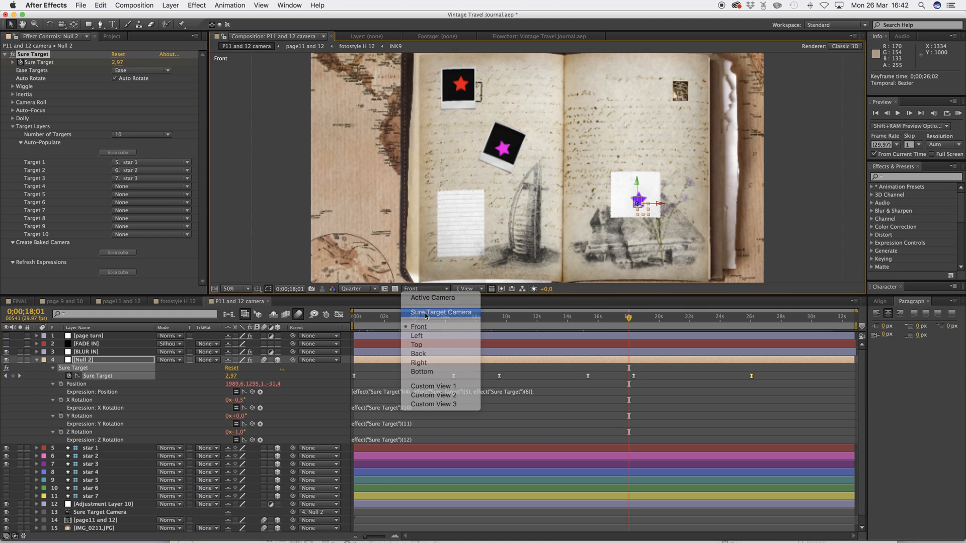
click(354, 321)
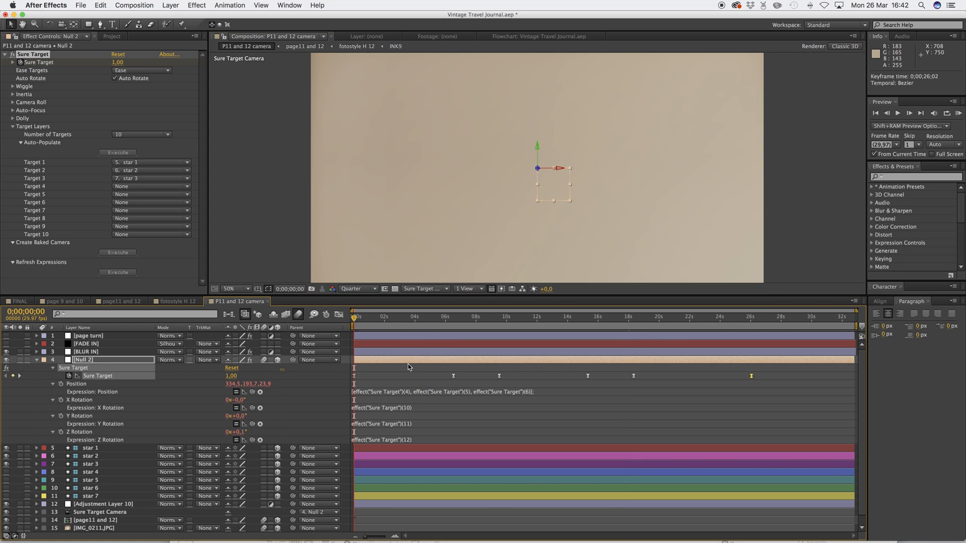
click(957, 113)
click(958, 114)
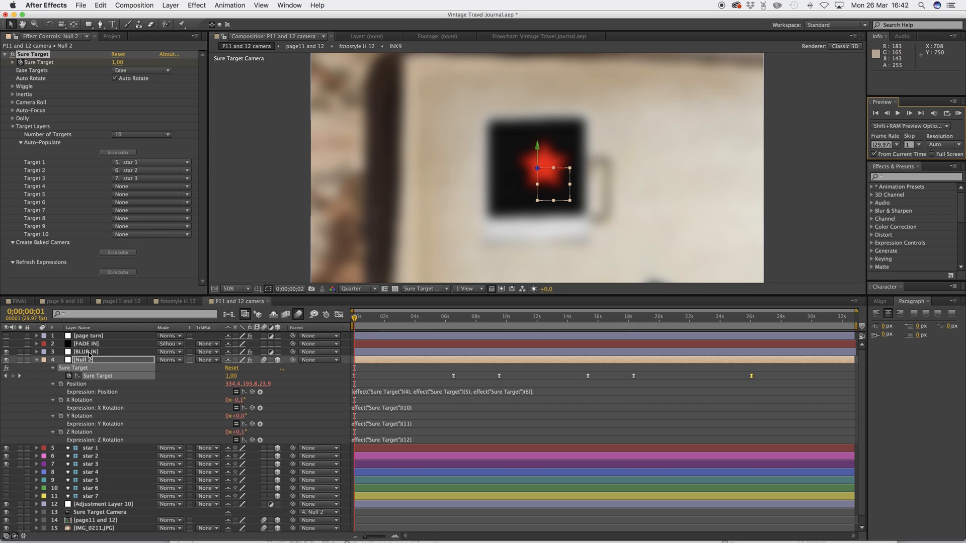
click(960, 115)
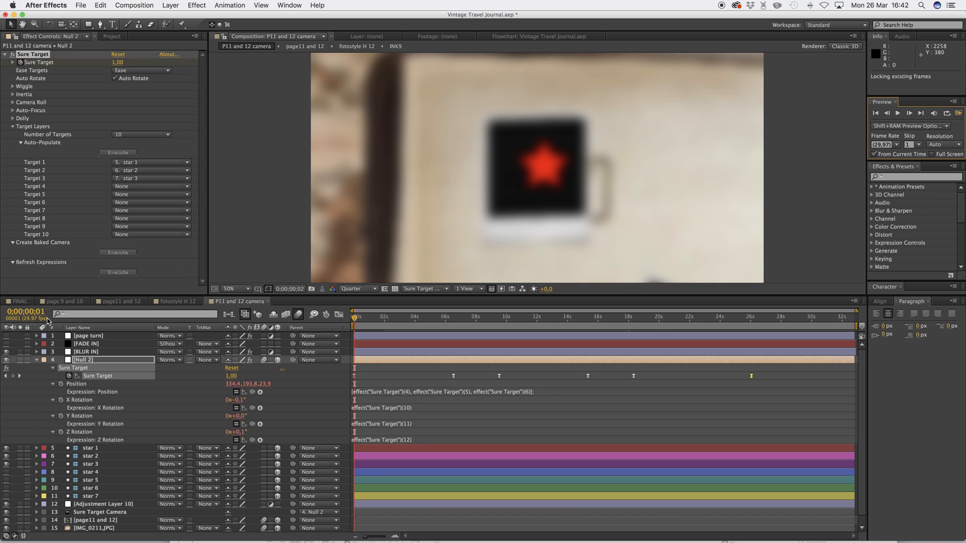
Hide the BLUR IN layer and RAM-preview the opening of the camera move.
click(7, 353)
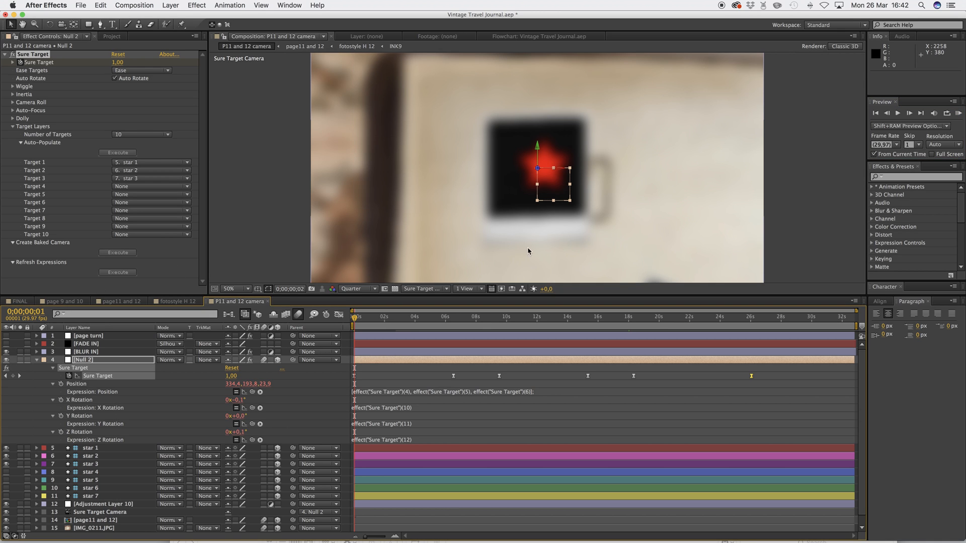
click(959, 114)
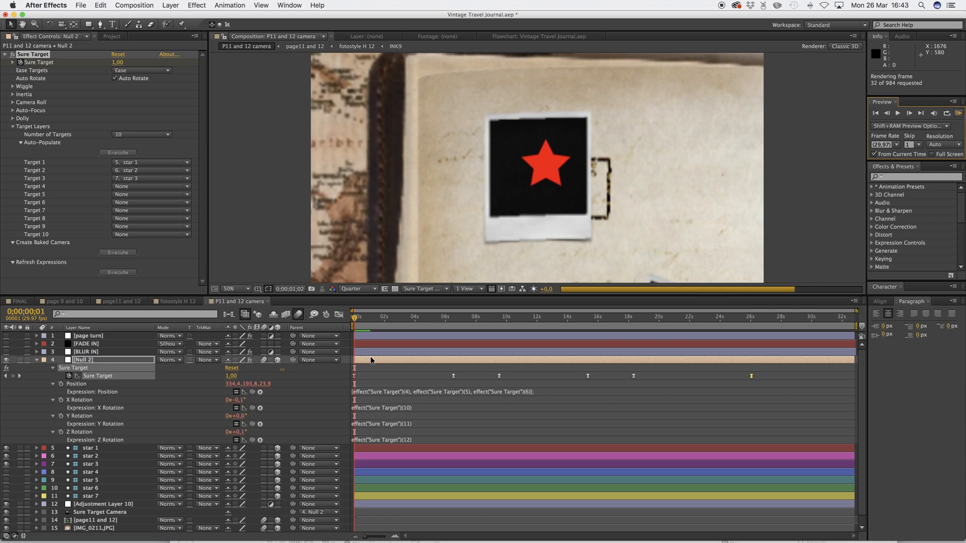
key(space)
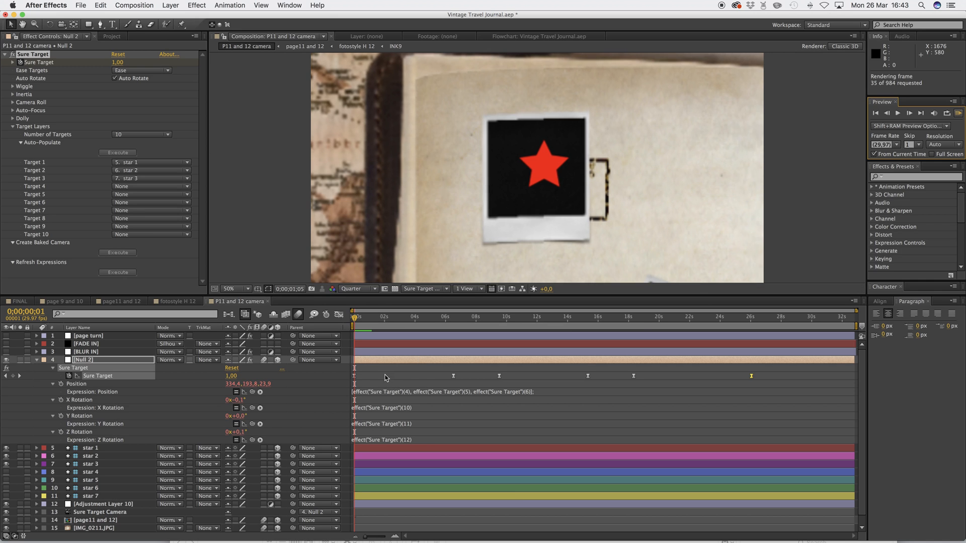
key(space)
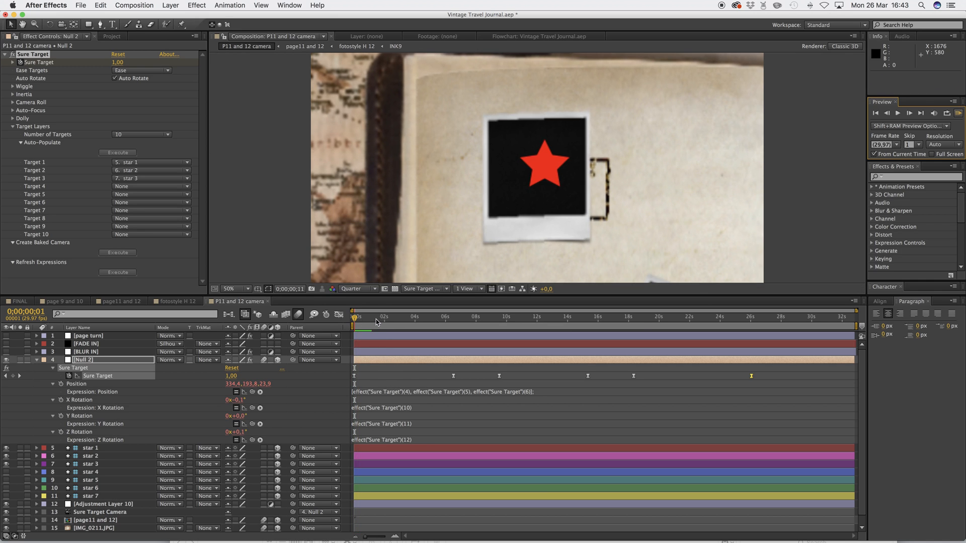
Examine the camera move from star 1 to star 2 by previewing from 0;00;06;12 and scrubbing up to 0;00;13;19.
click(451, 322)
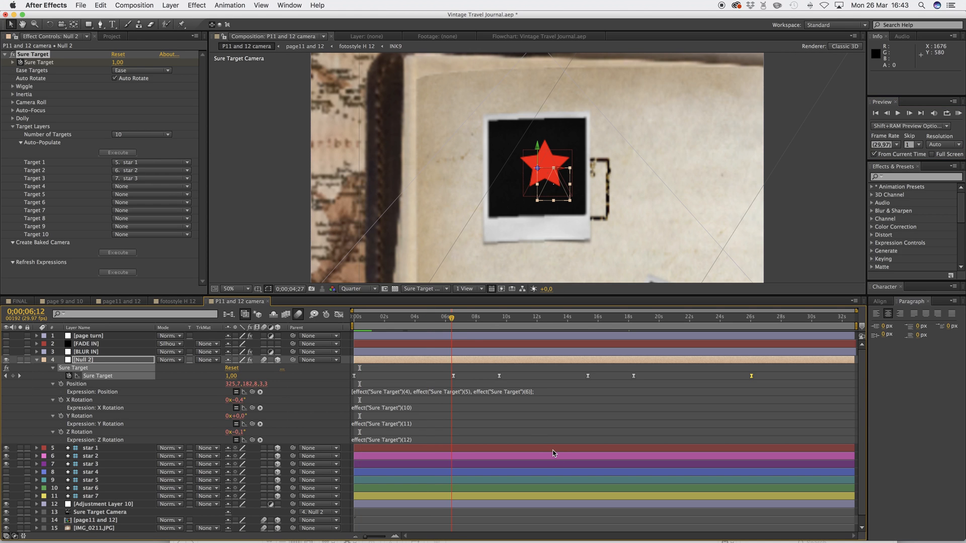
key(space)
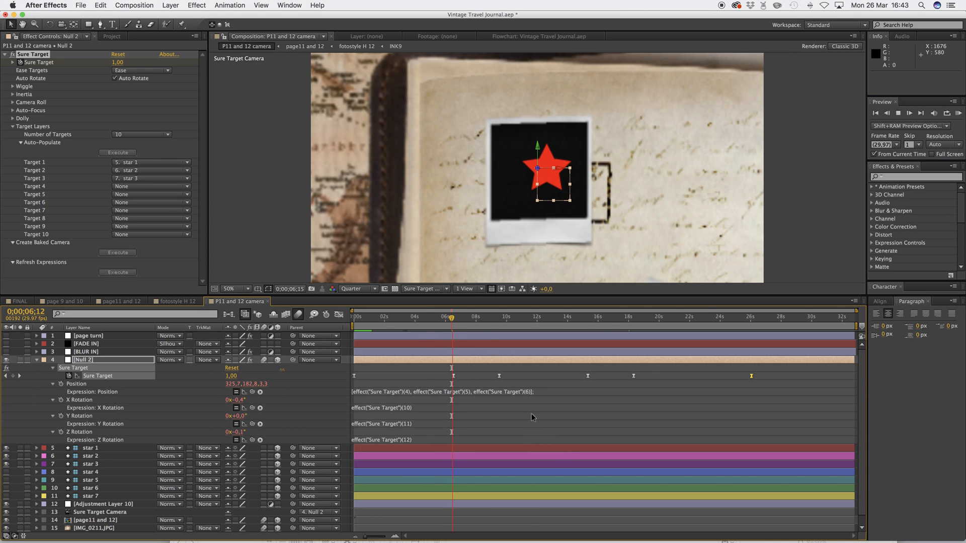
click(477, 321)
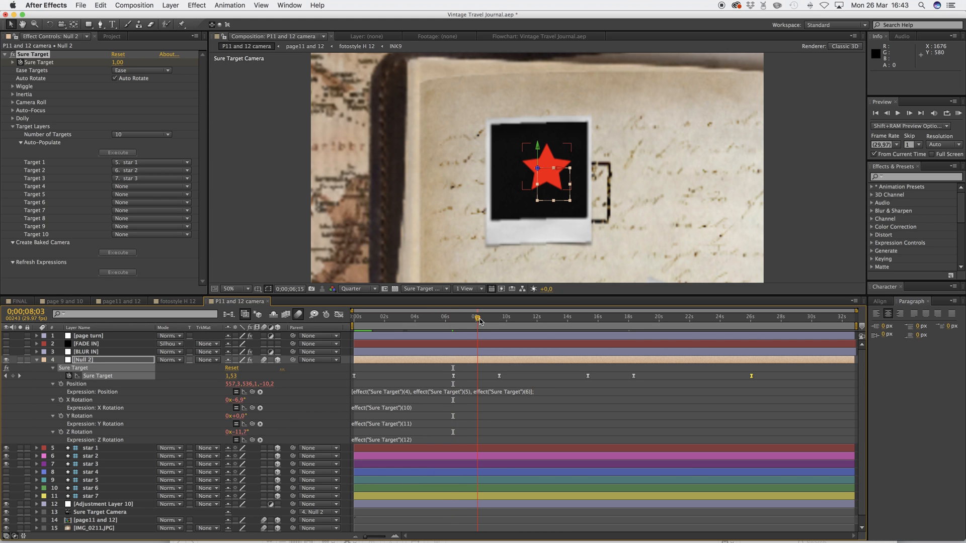
drag(479, 318, 504, 320)
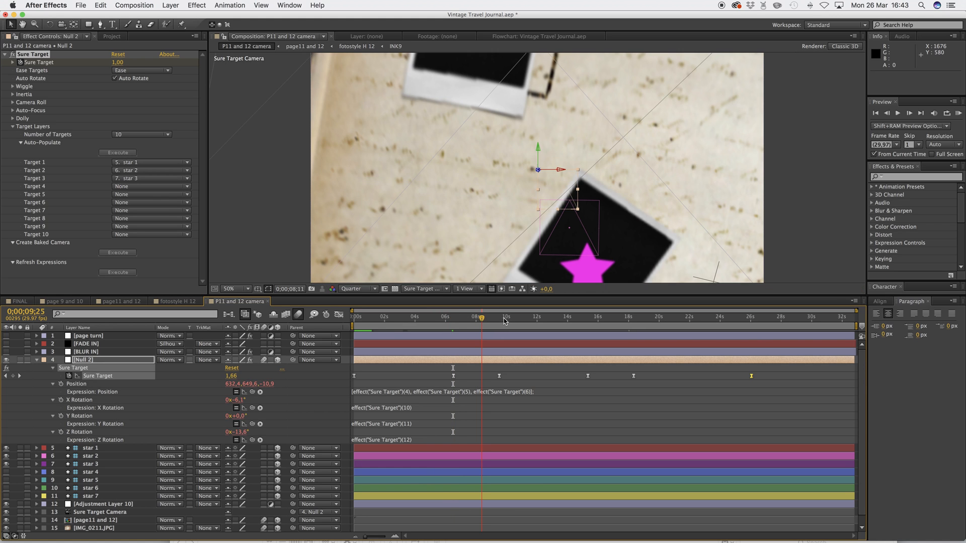
click(452, 321)
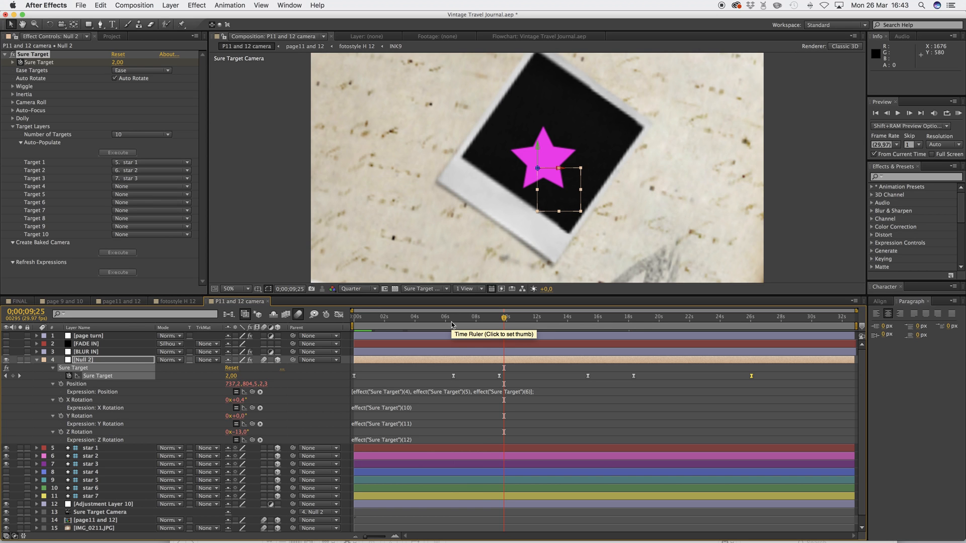
key(KP_0)
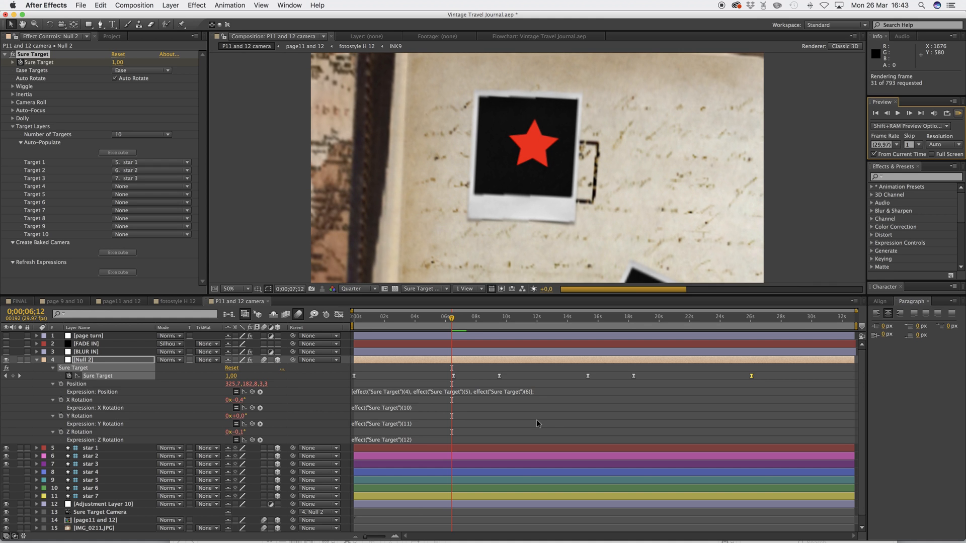
key(space)
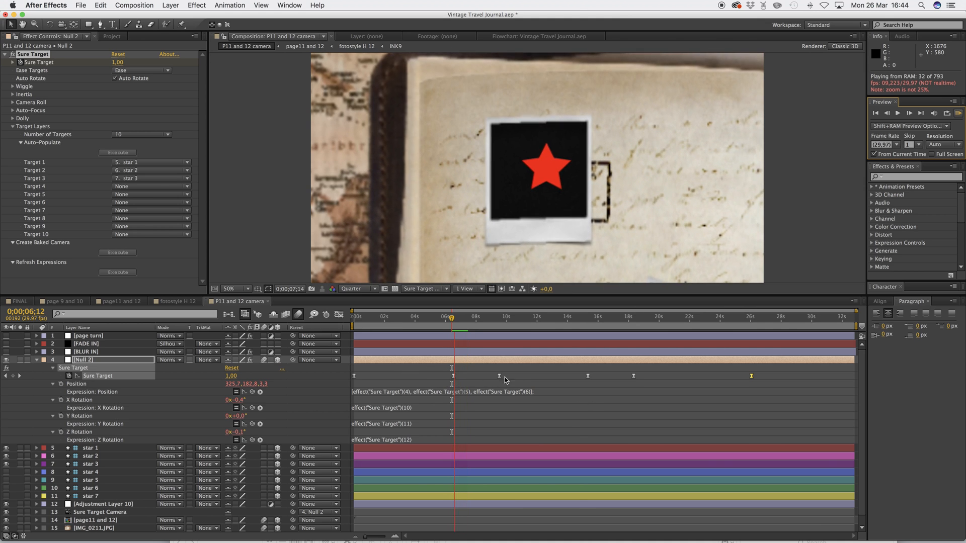
key(space)
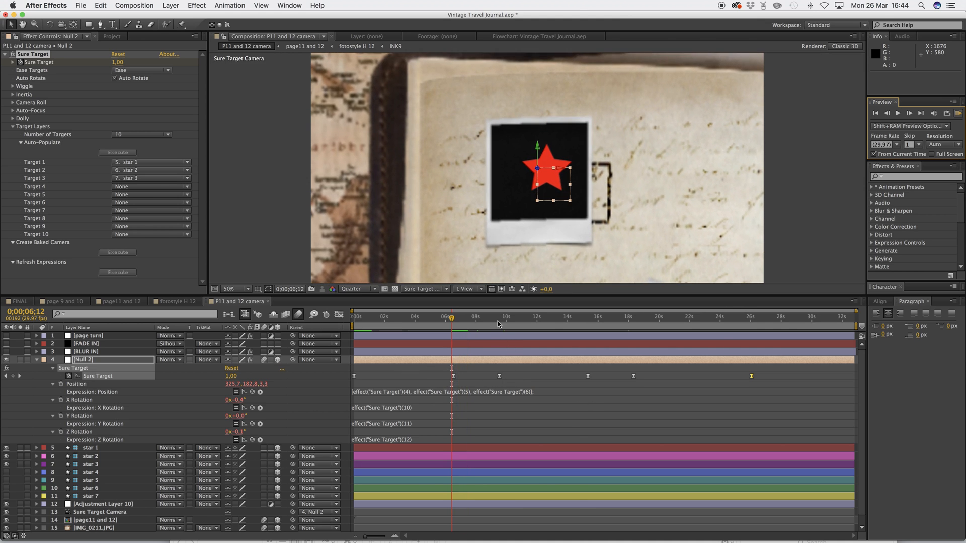
click(564, 320)
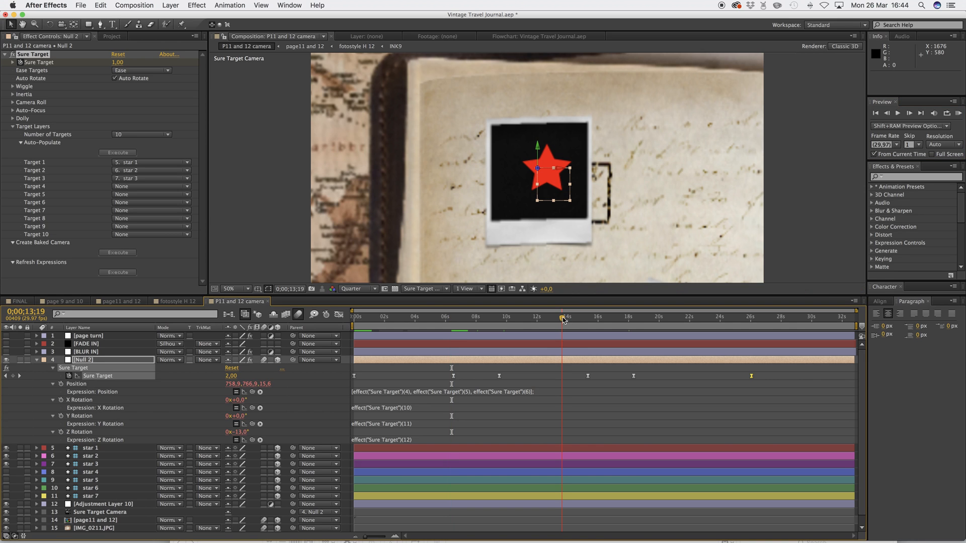
Fit the composition in the viewer and set Null 2's Dolly 1 to 1350 at 0;00;03;02.
click(401, 320)
click(246, 290)
click(251, 302)
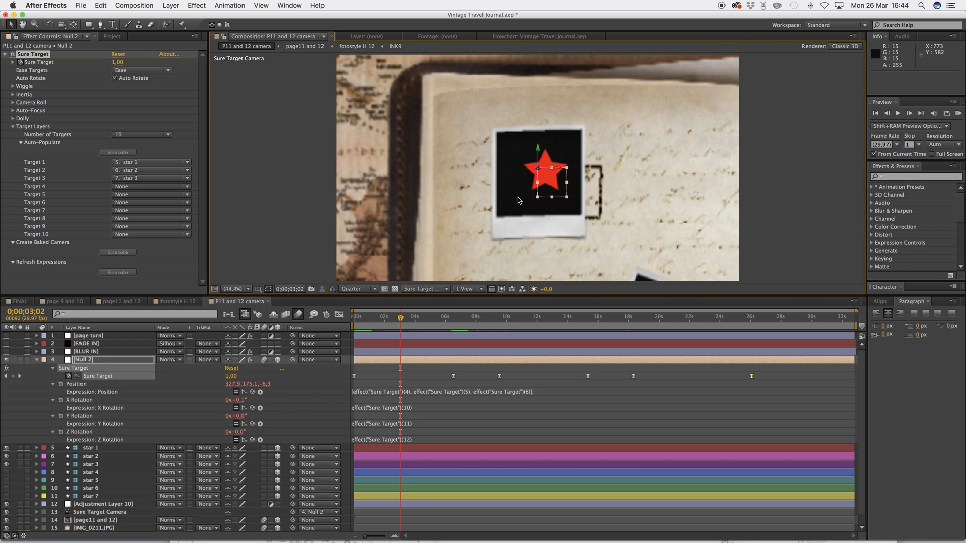
click(86, 360)
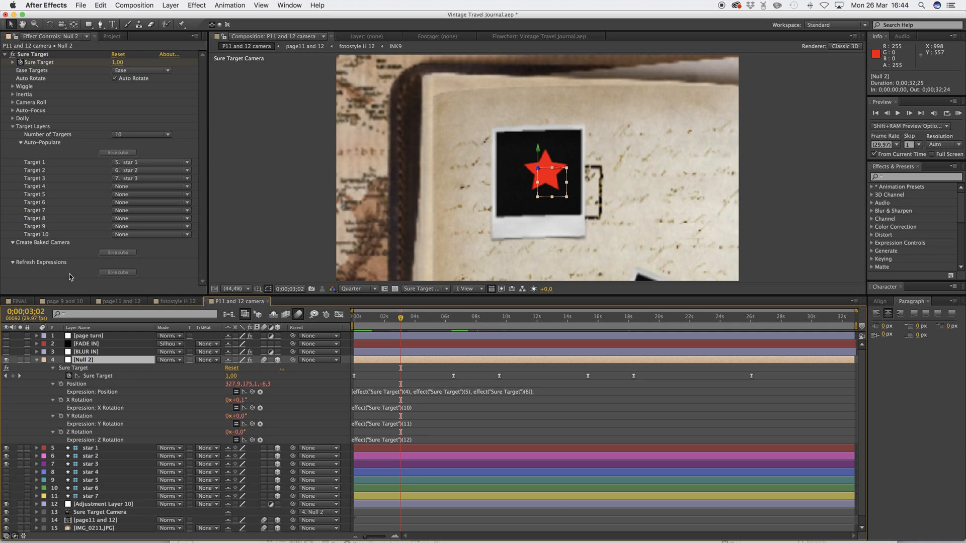
click(13, 119)
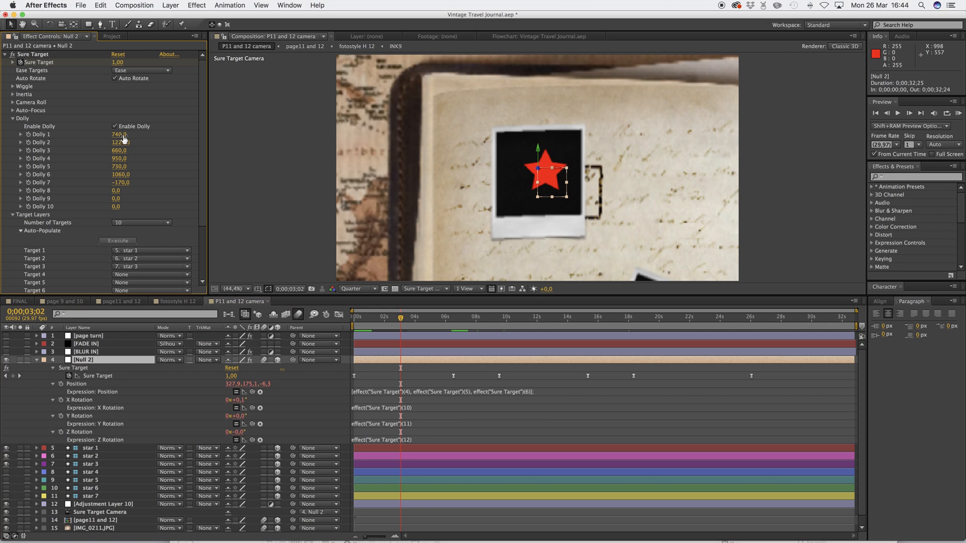
drag(134, 135, 150, 133)
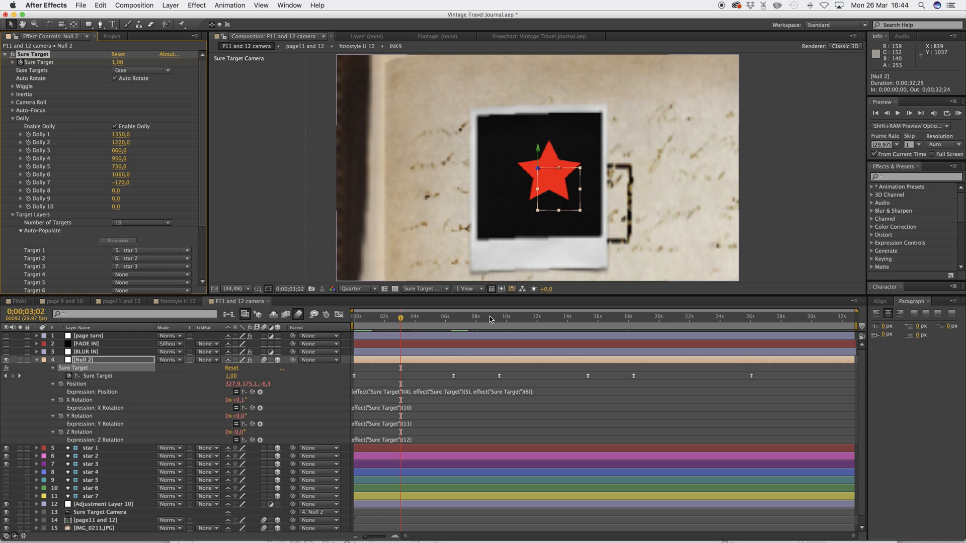
Set Dolly 2 to 680 while viewing star 2 at 0;00;11;25, and collapse Null 2's properties.
click(456, 321)
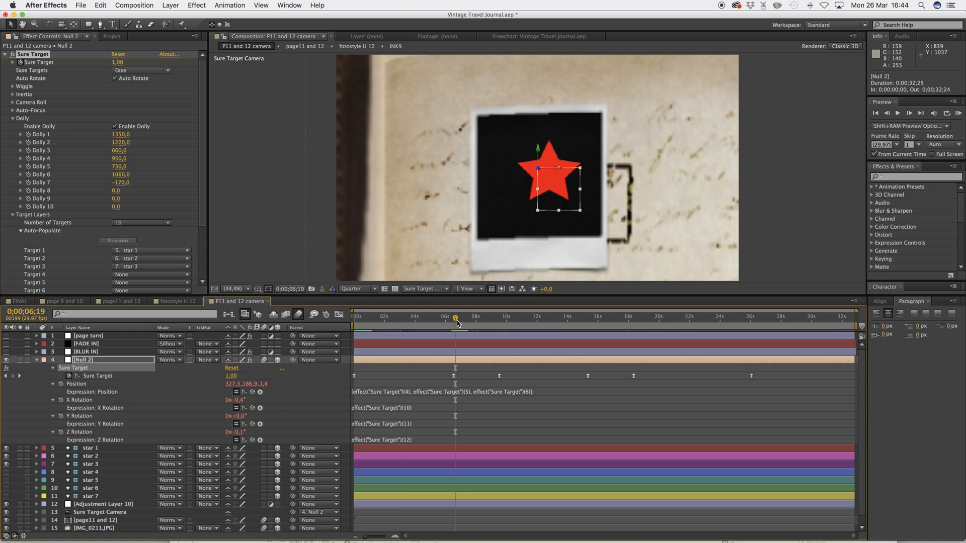
click(535, 321)
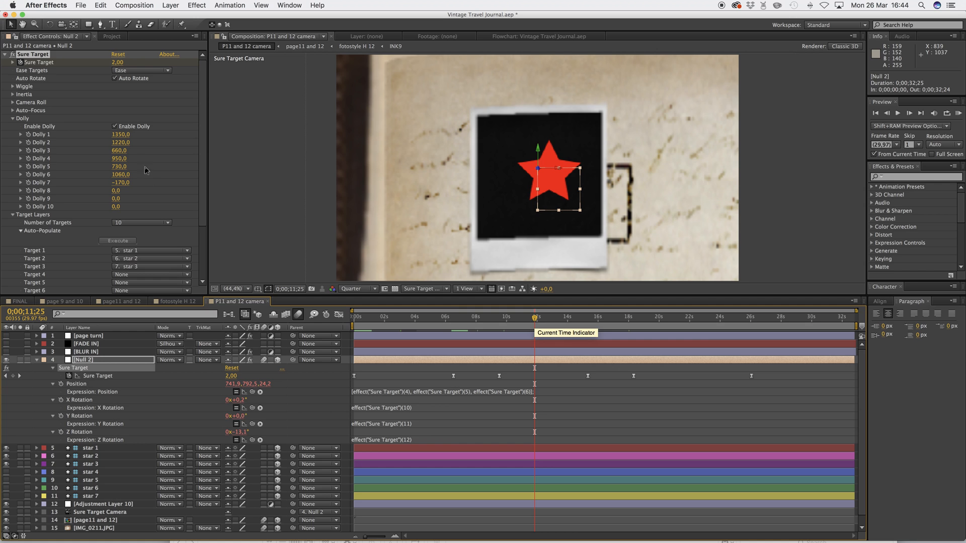
mouse_move(124, 144)
mouse_down()
mouse_move(148, 143)
mouse_move(112, 146)
mouse_up()
drag(112, 147, 106, 146)
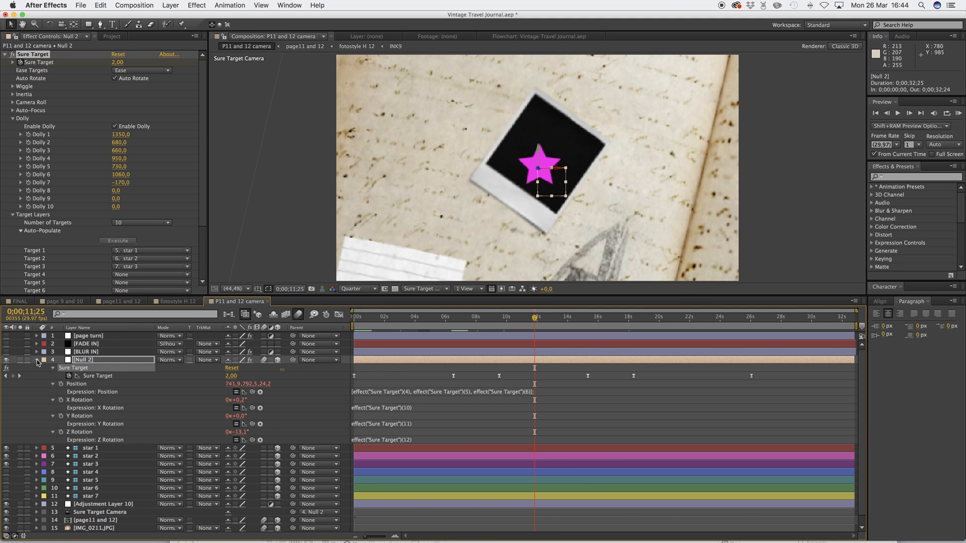
click(37, 360)
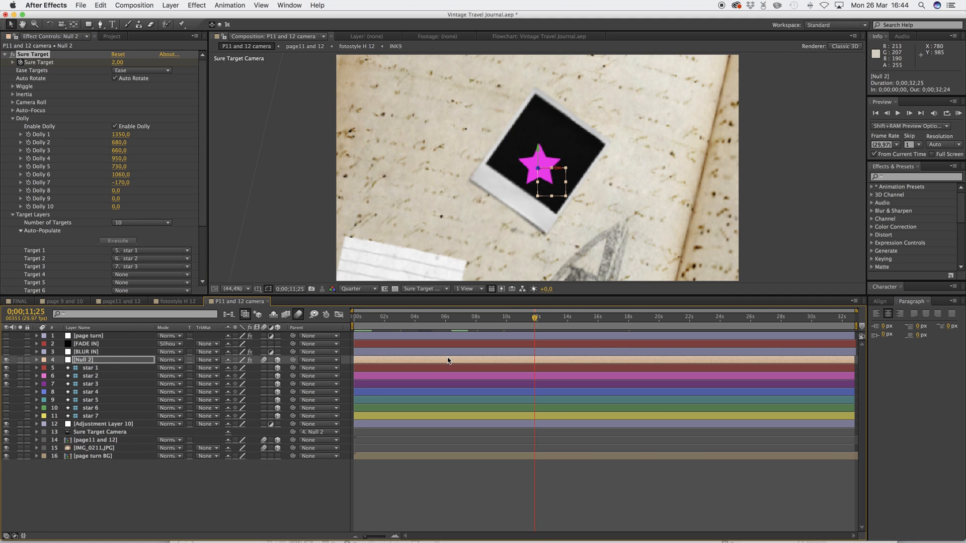
In the page11 and 12 composition, duplicate the fotostyle A 7 frame, move the copy beside the original and rotate it to -9°.
double_click(94, 440)
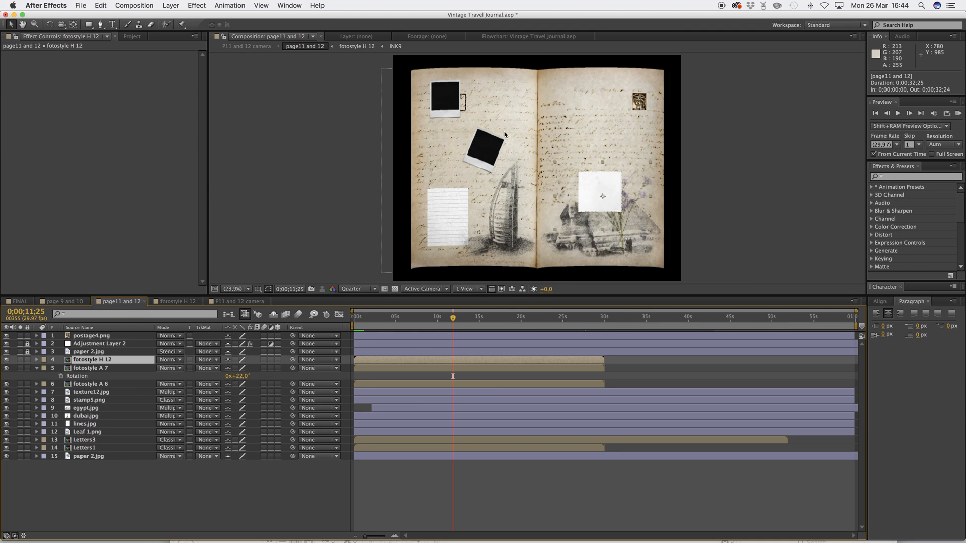
click(104, 361)
click(485, 152)
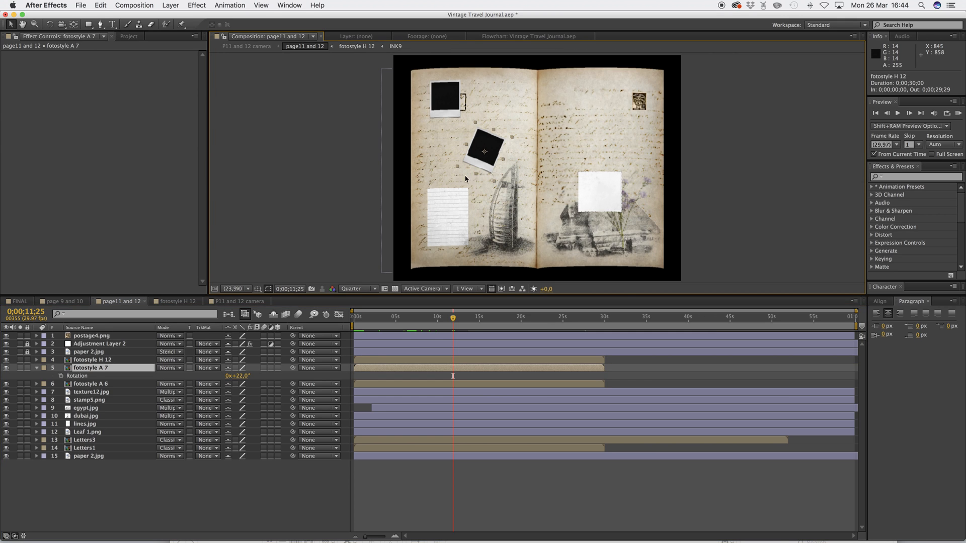
key(ctrl+d)
drag(490, 157, 462, 151)
key(r)
drag(230, 380, 222, 375)
click(130, 41)
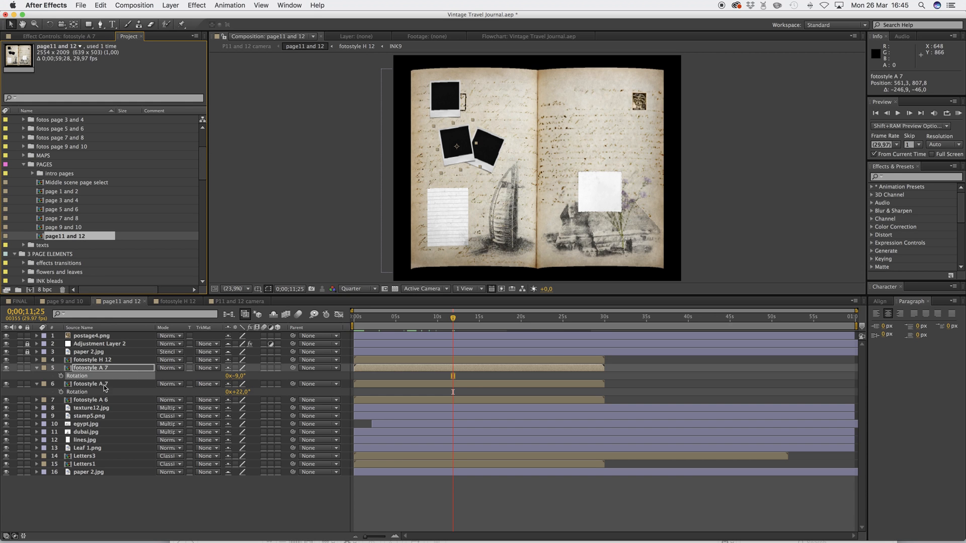
right_click(136, 367)
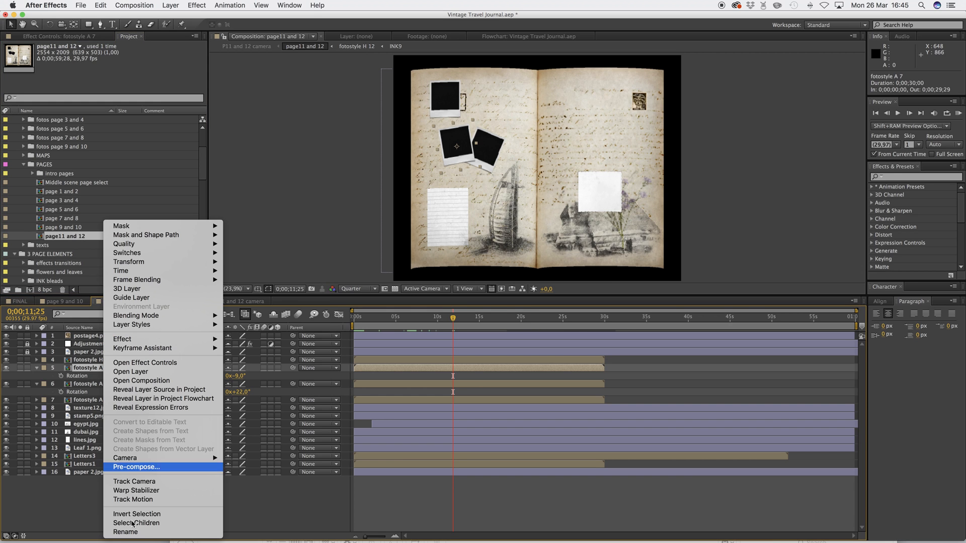
click(55, 504)
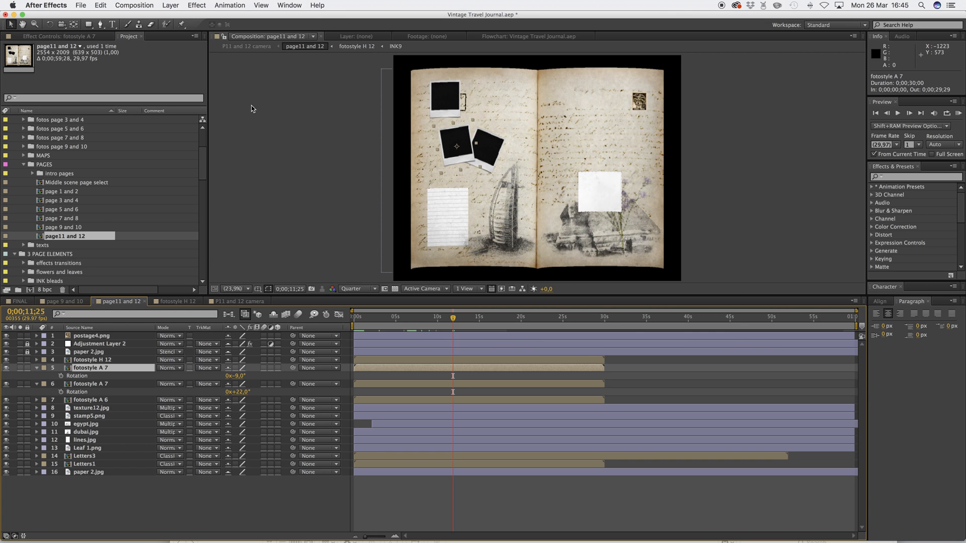
Return to the P11 and 12 camera composition and check the camera view at 0;00;19;27.
click(248, 47)
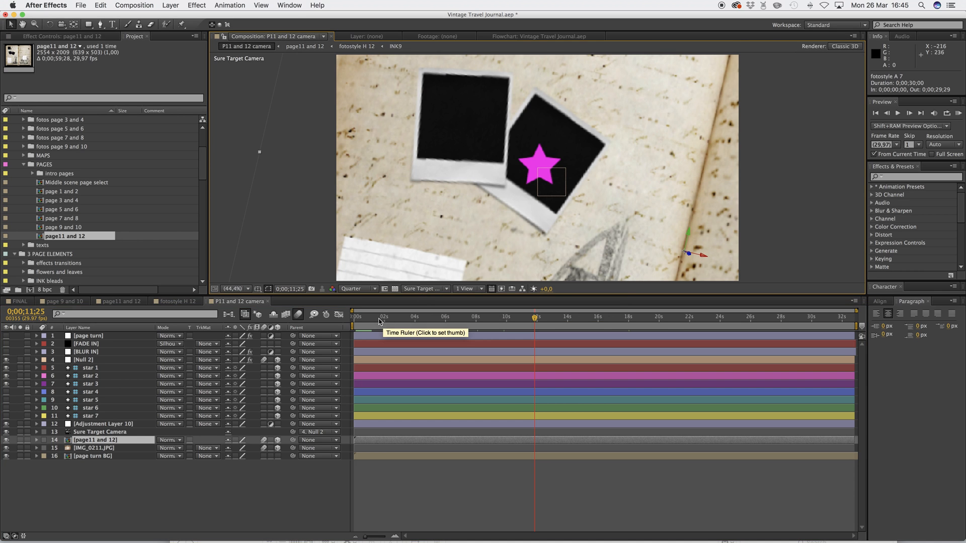
click(656, 319)
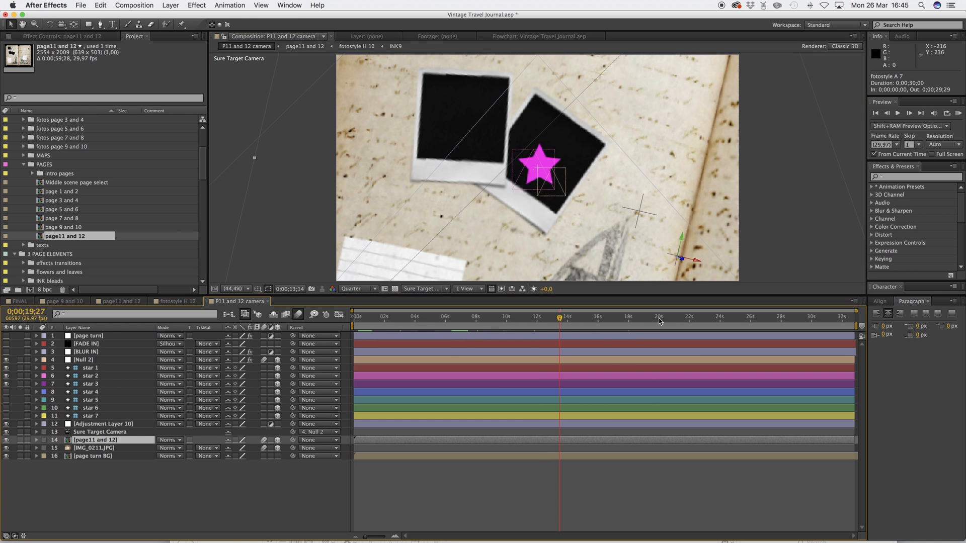